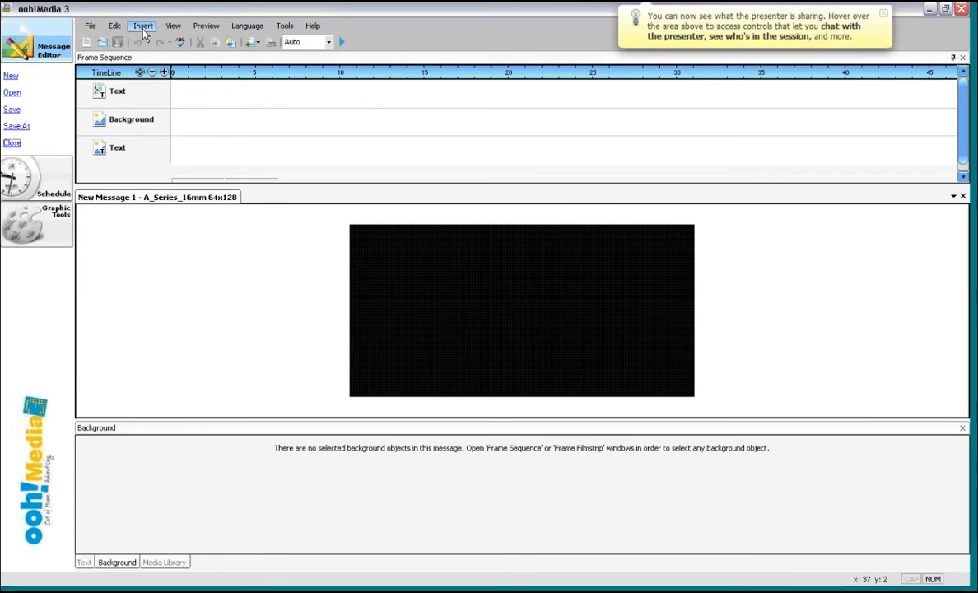
- Insert a new text object and fit it into a band along the top of the sign area
click(143, 27)
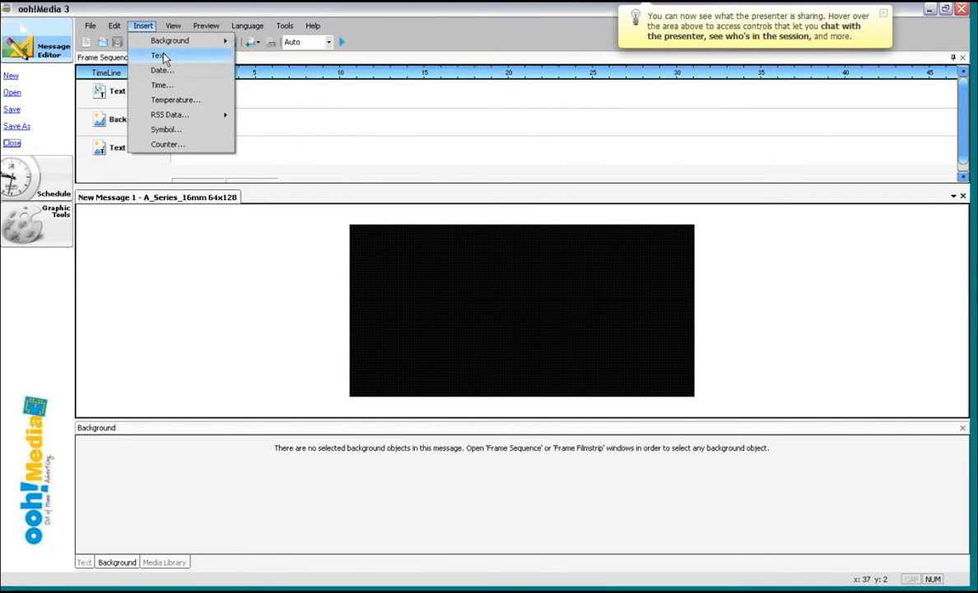
click(159, 56)
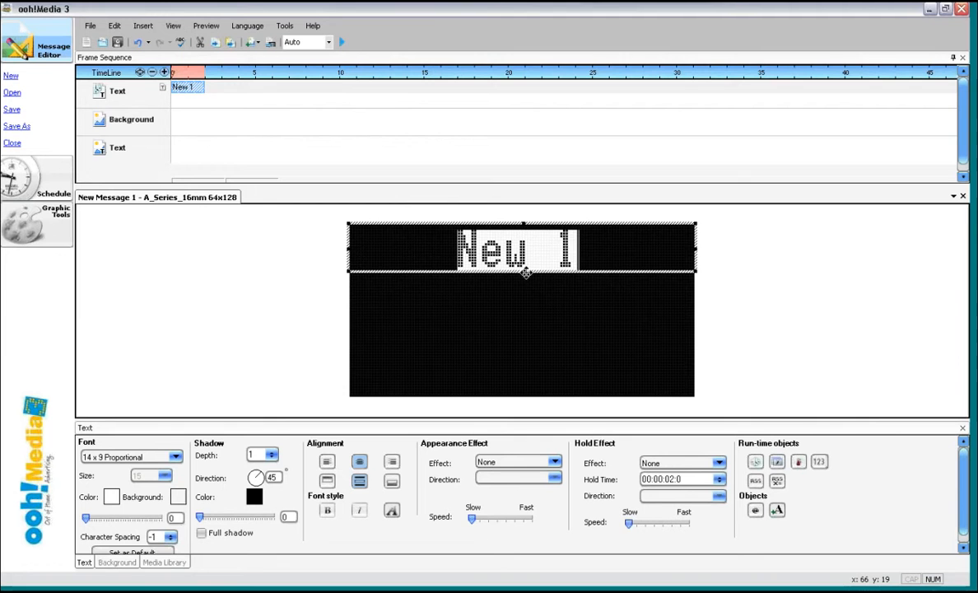
mouse_move(523, 273)
mouse_down()
mouse_move(525, 339)
mouse_move(523, 265)
mouse_up()
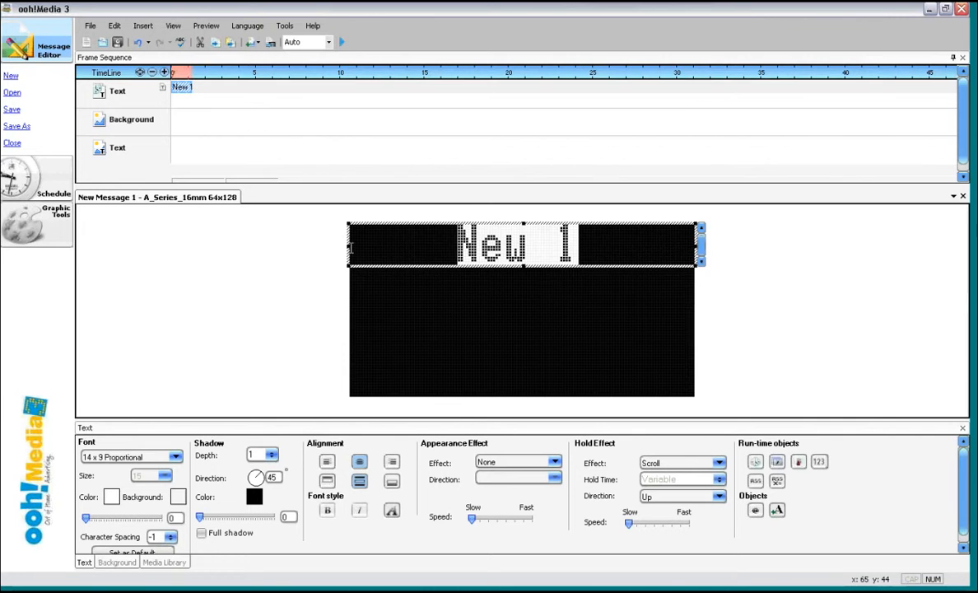
drag(350, 246, 542, 247)
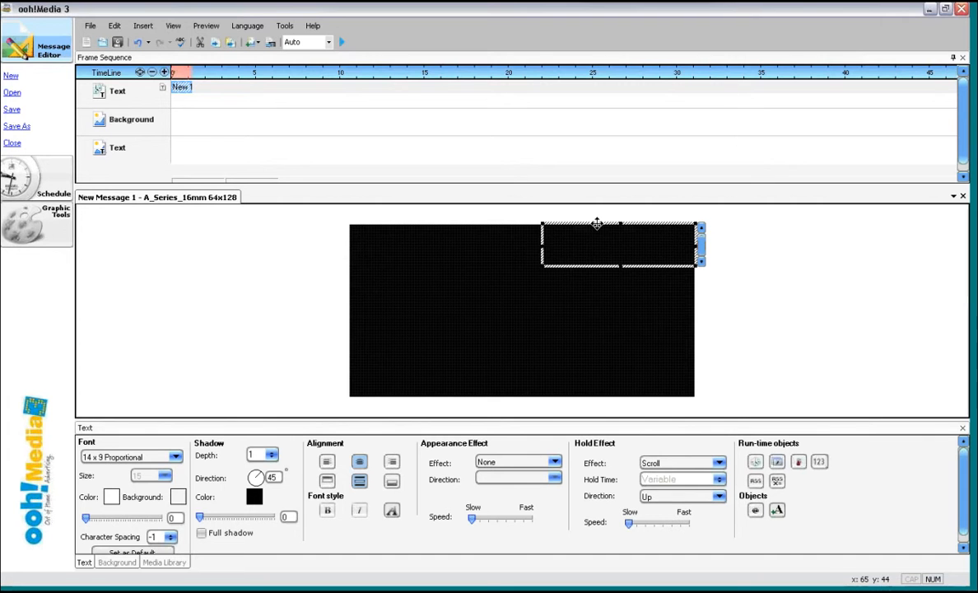
drag(597, 223, 491, 274)
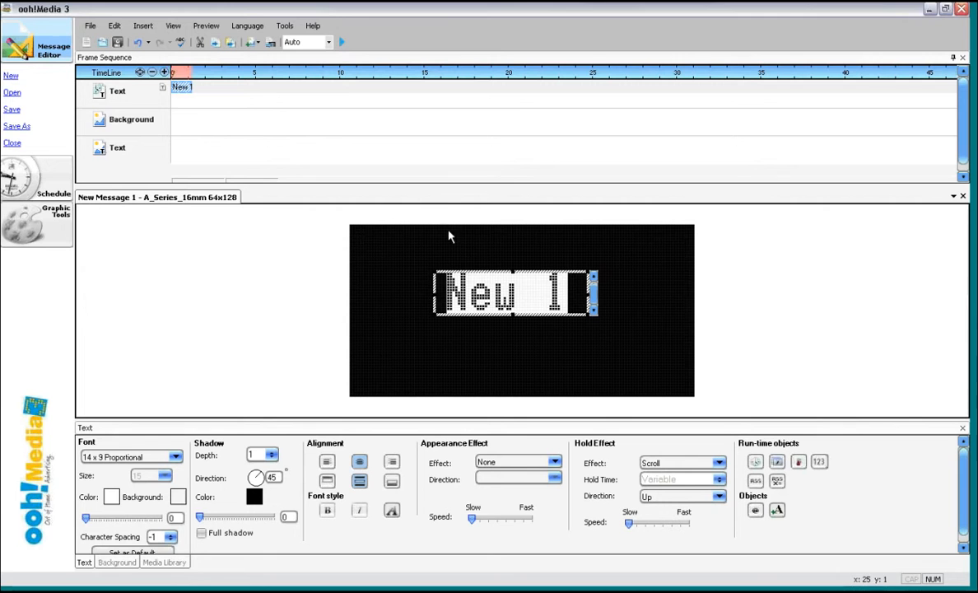
click(456, 272)
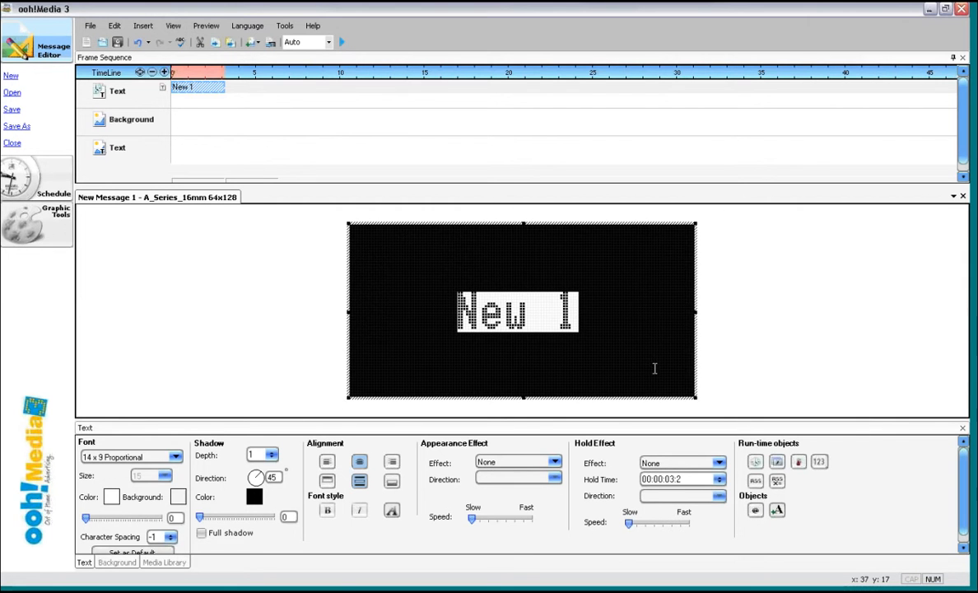
drag(523, 397, 521, 277)
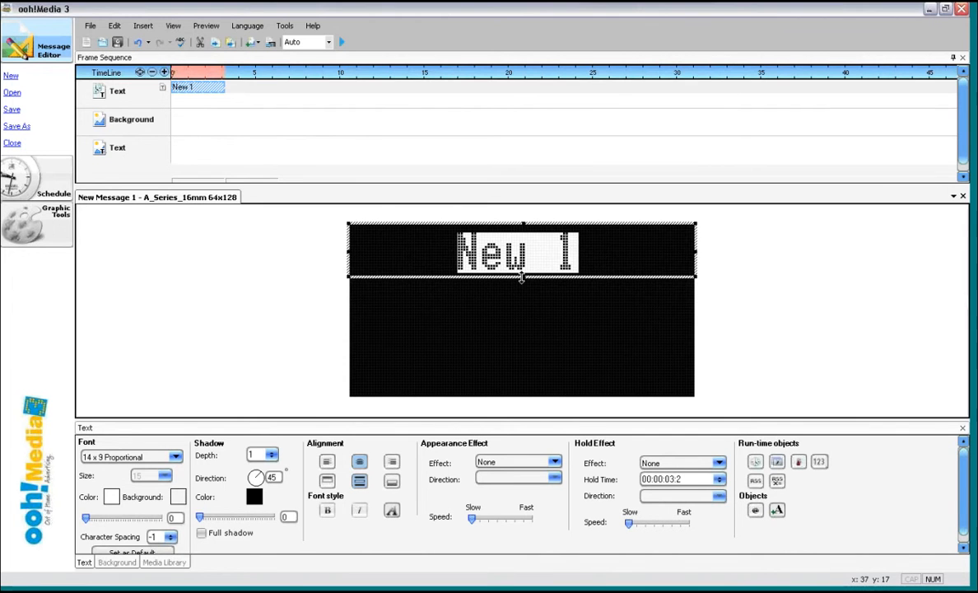
- Replace the placeholder text with "Test Message number 2"
click(601, 252)
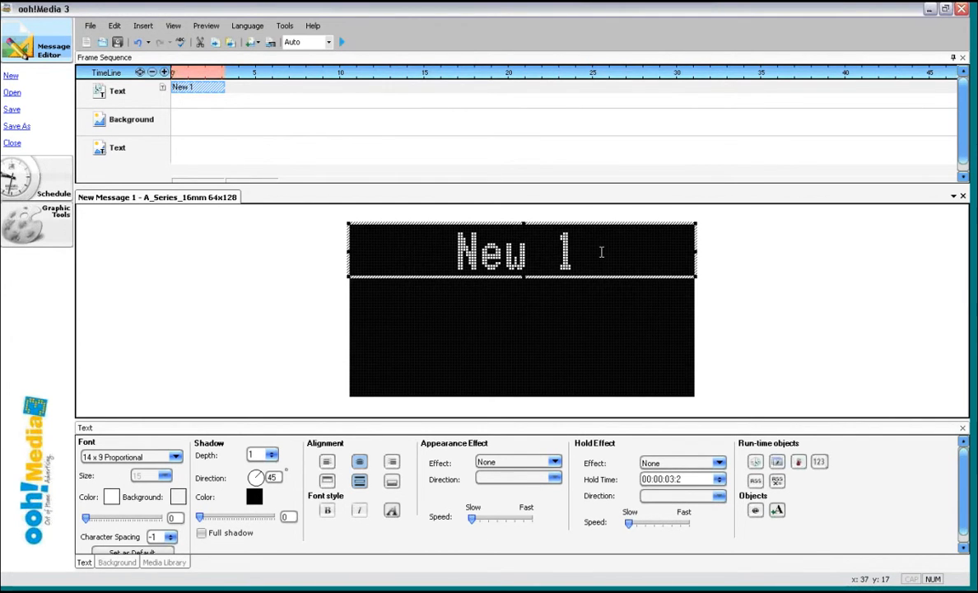
key(BackSpace)
key(BackSpace)
key(BackSpace)
key(BackSpace)
key(BackSpace)
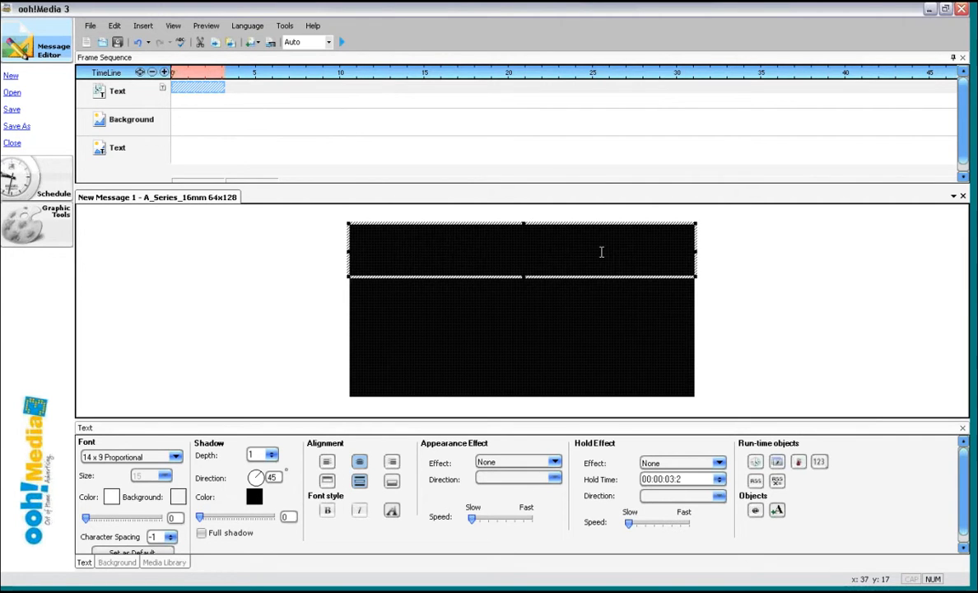
text(Tes)
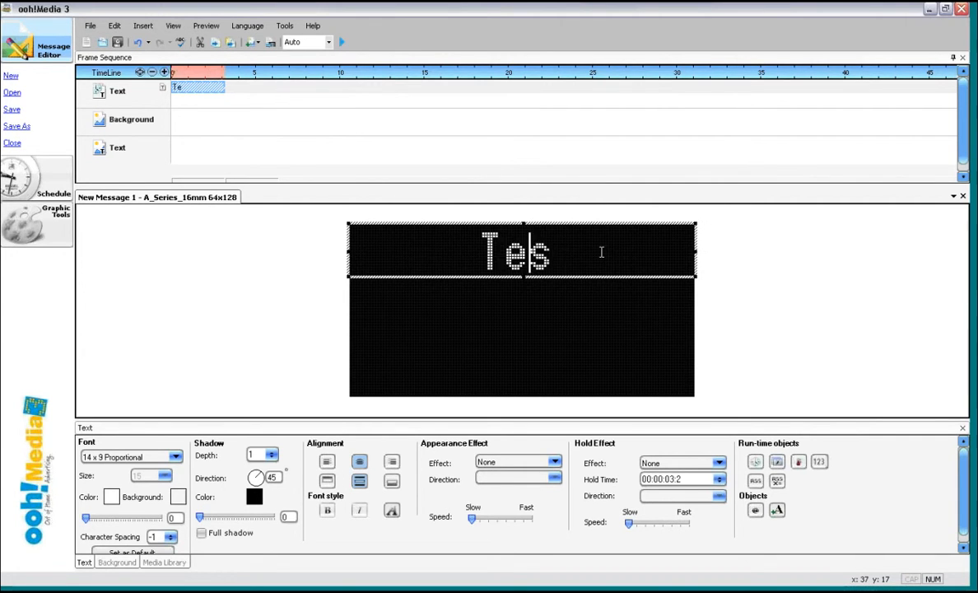
text(t Me)
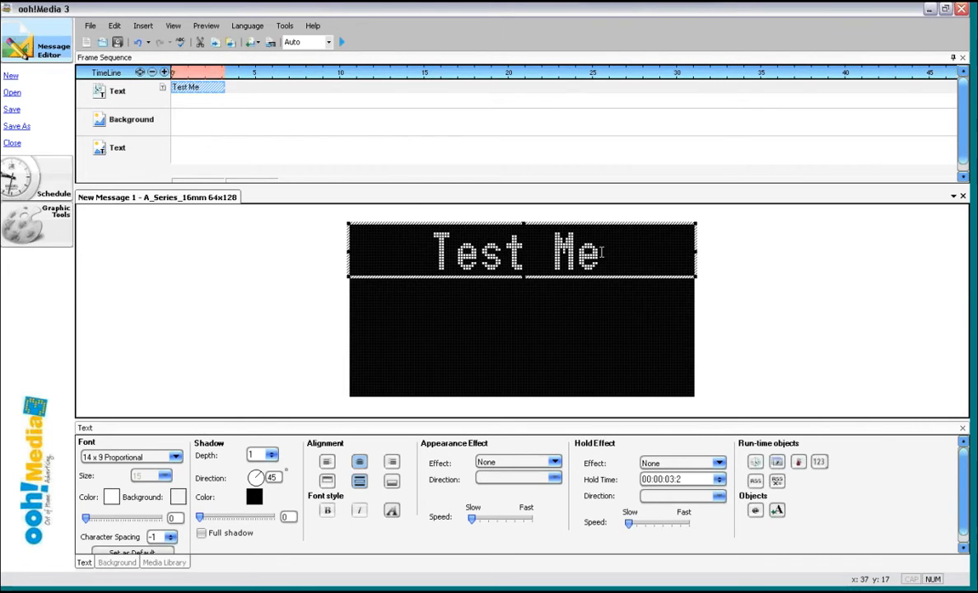
text(ssage)
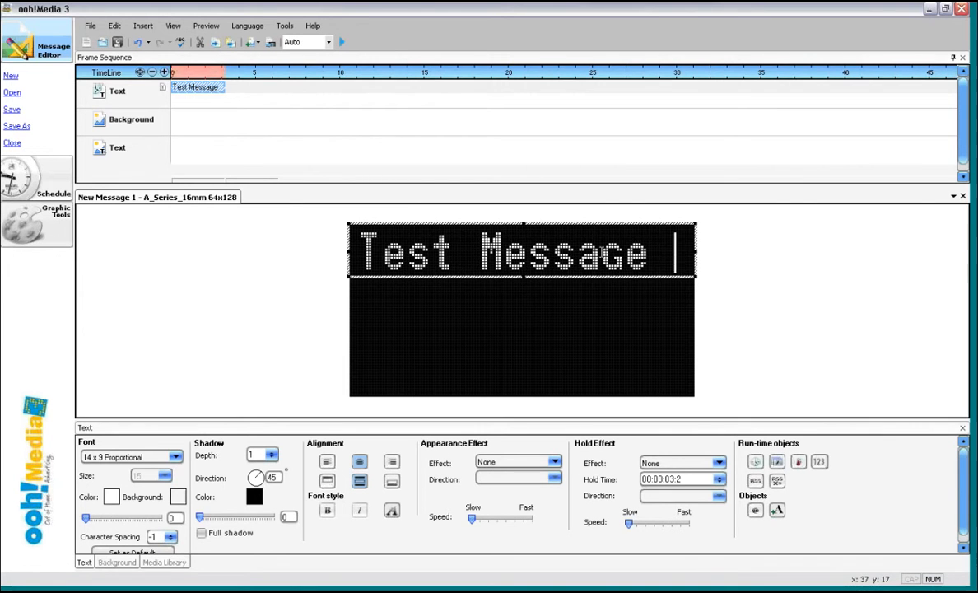
text( number 2)
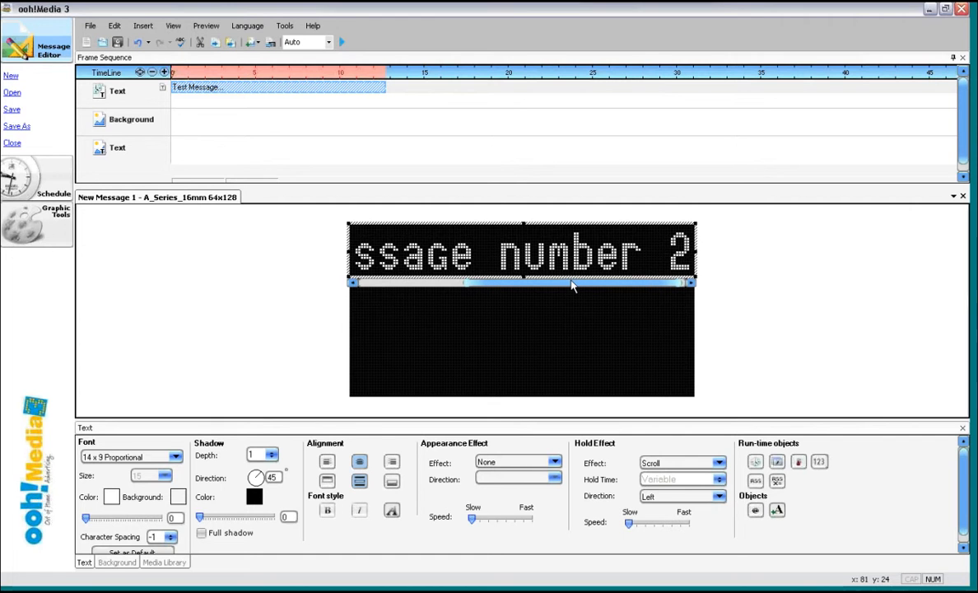
- Preview the scrolling message by playing and stopping the playback
drag(574, 284, 429, 284)
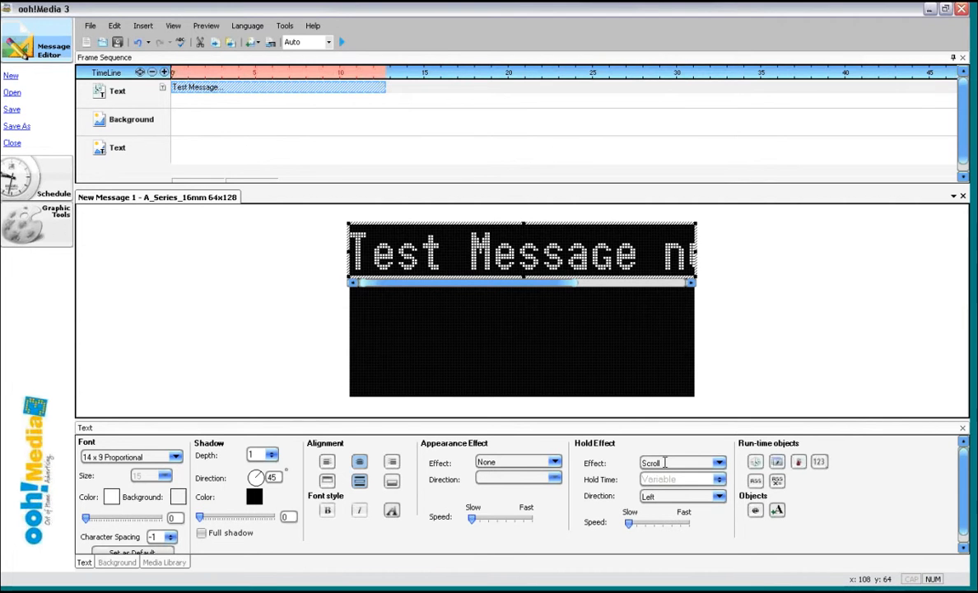
click(343, 43)
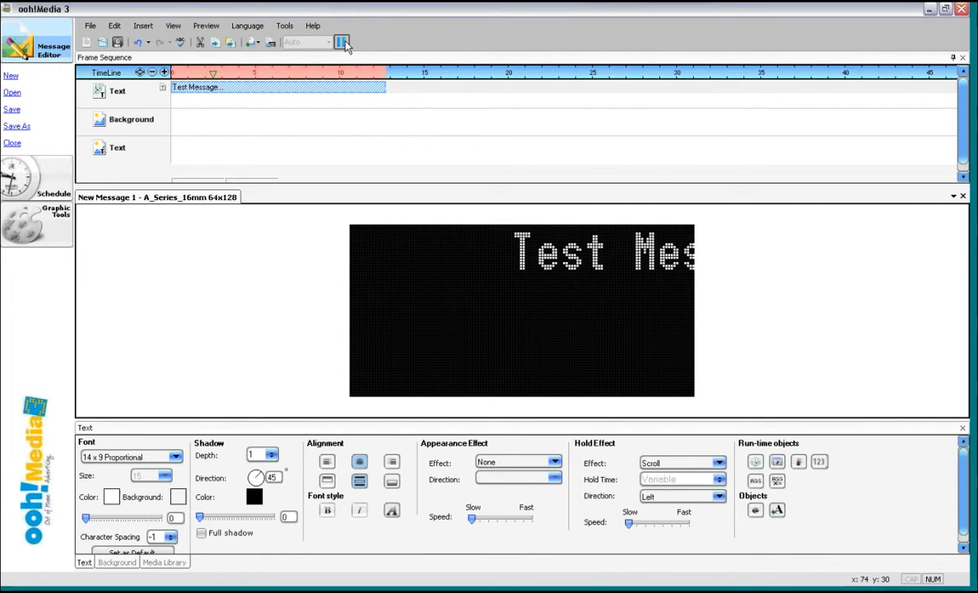
click(342, 42)
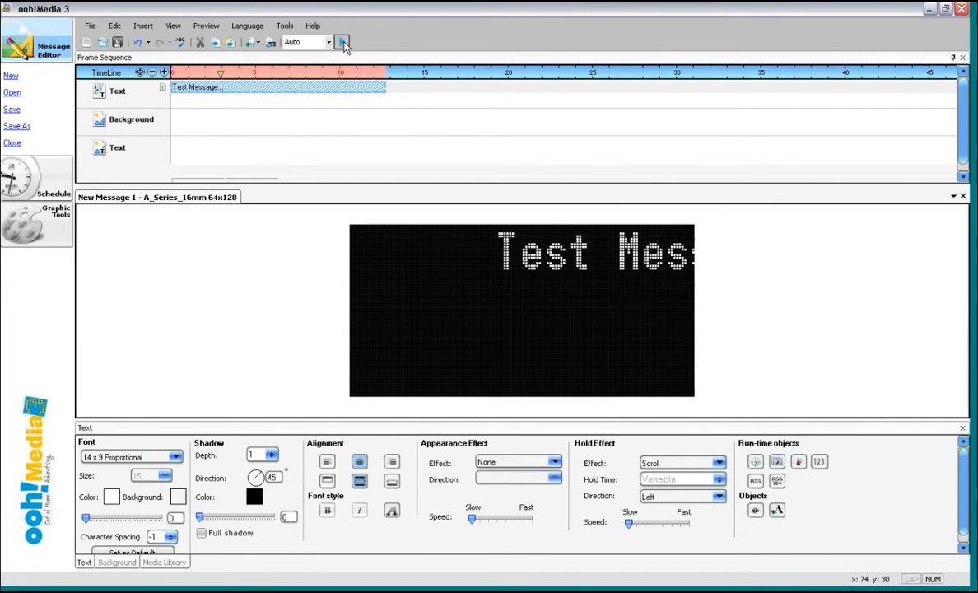
click(344, 42)
click(343, 42)
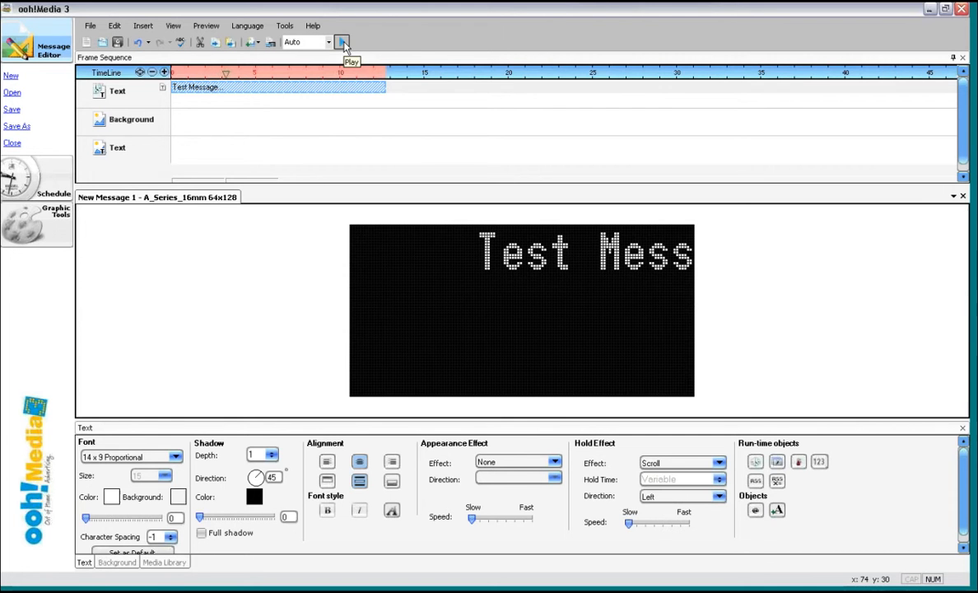
click(343, 45)
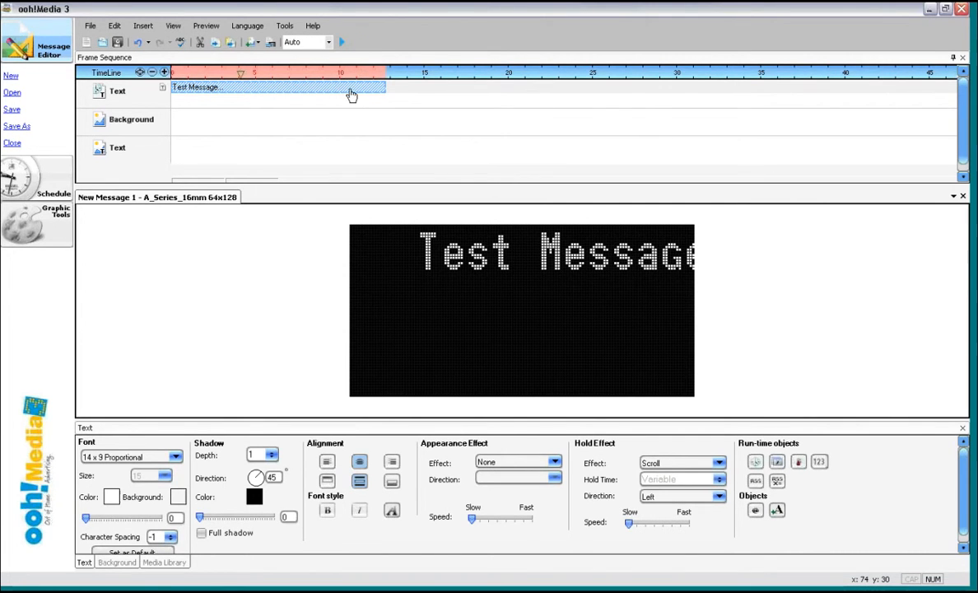
- Try a slightly faster hold-effect scroll speed for the text, preview it, and restore the speed
right_click(273, 93)
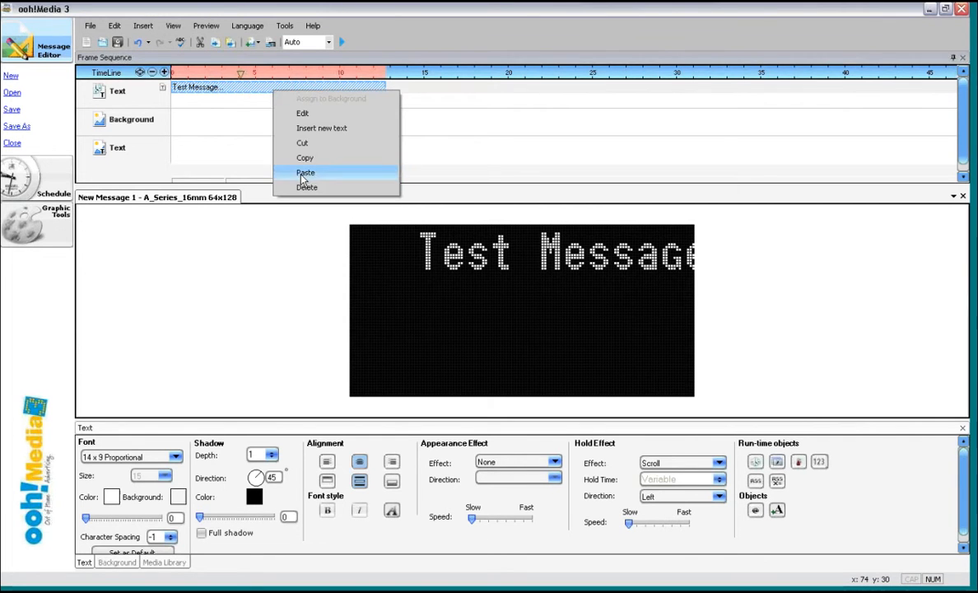
click(302, 115)
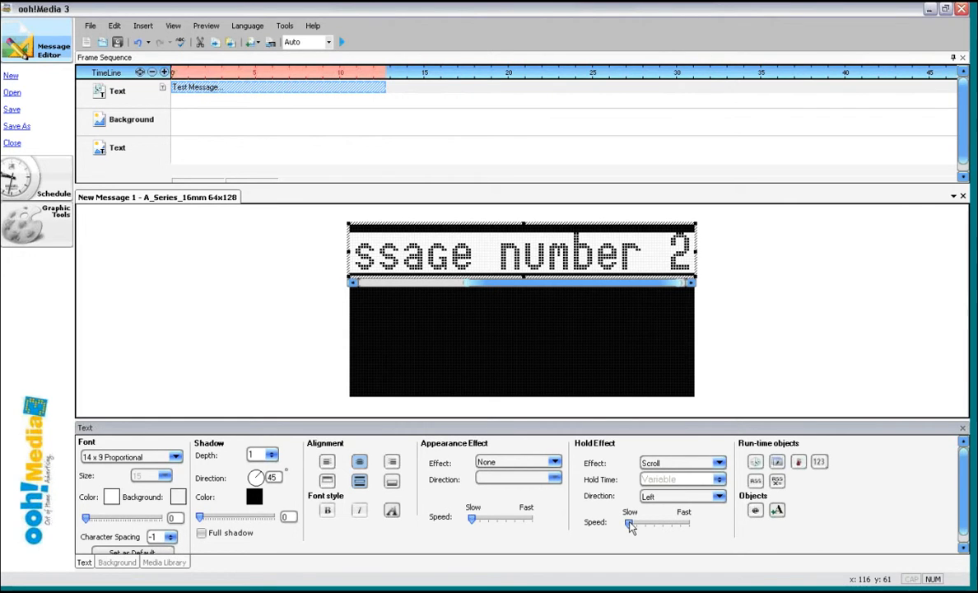
drag(631, 524, 637, 524)
click(343, 43)
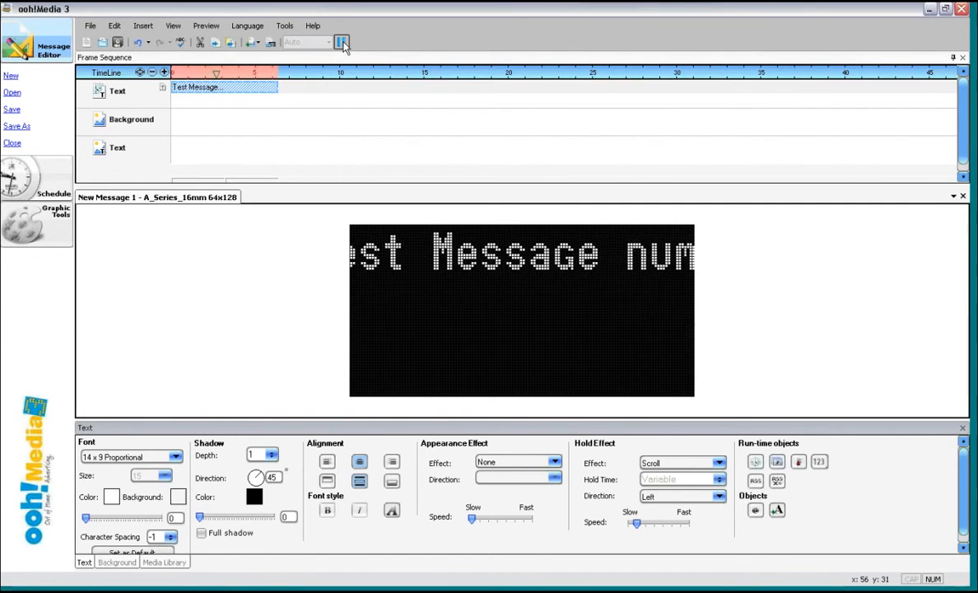
click(342, 43)
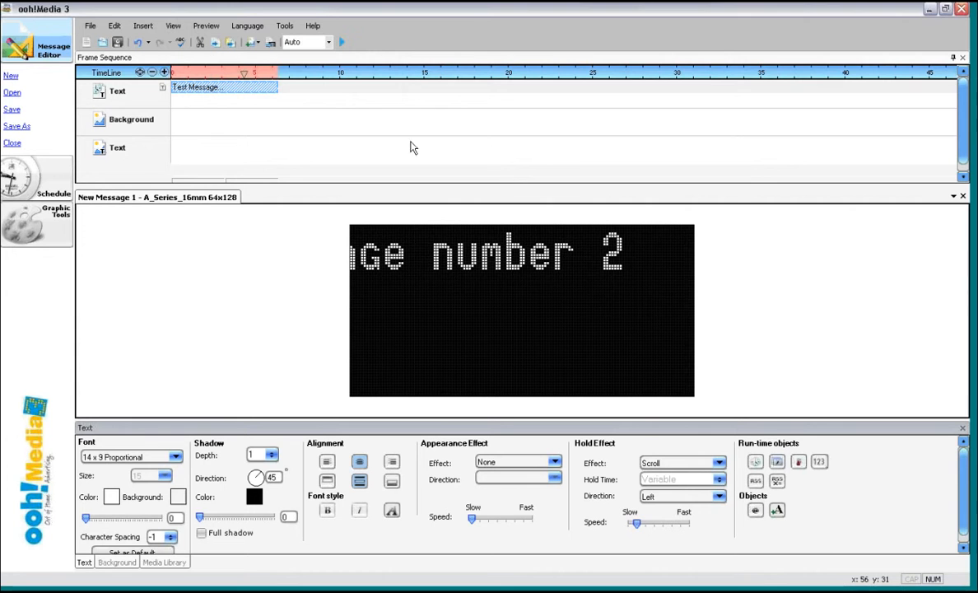
drag(636, 528, 630, 528)
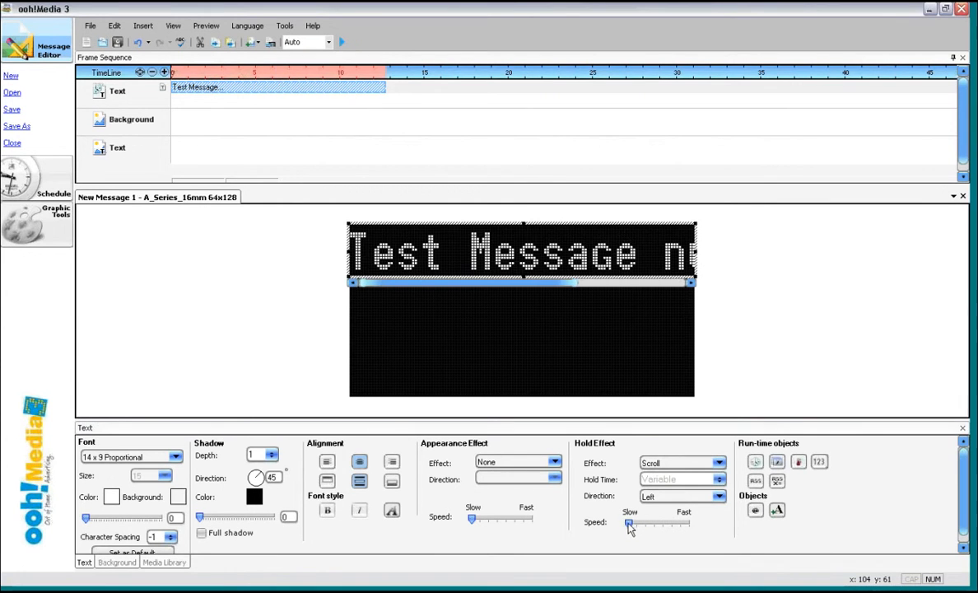
- Try the 8x8 Fixed Width font for the message text
right_click(637, 248)
click(675, 320)
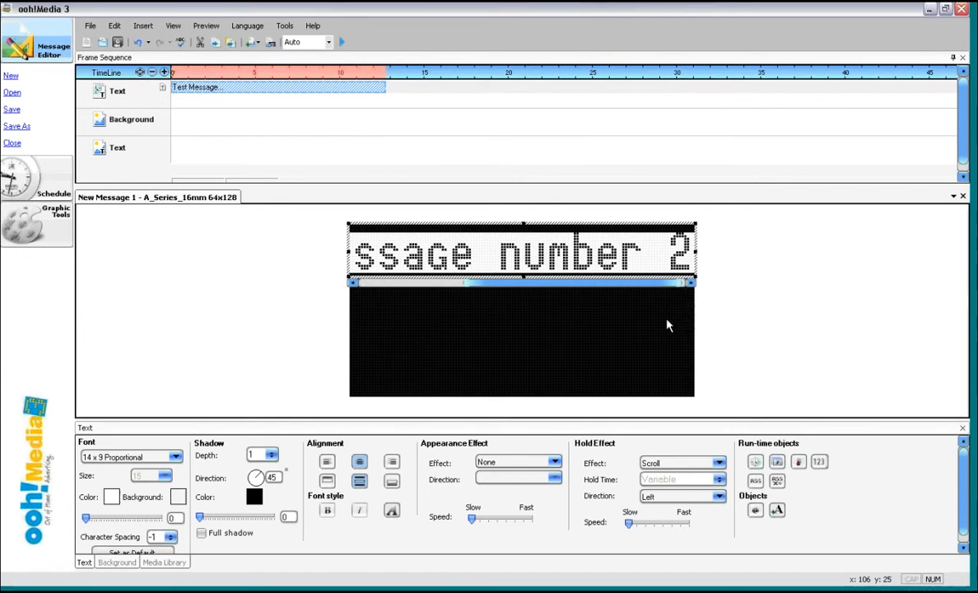
click(175, 457)
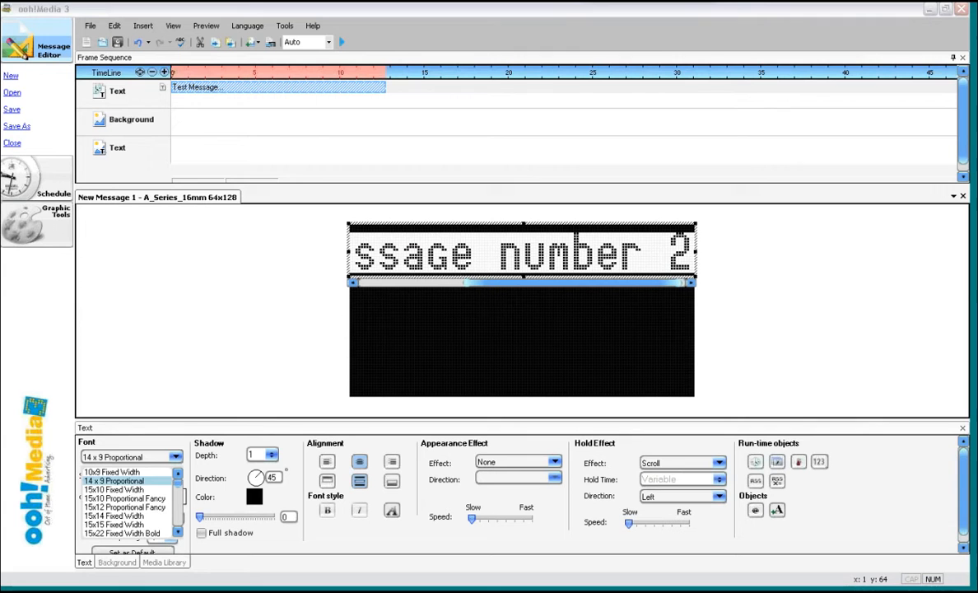
scroll(179, 493, down, 4)
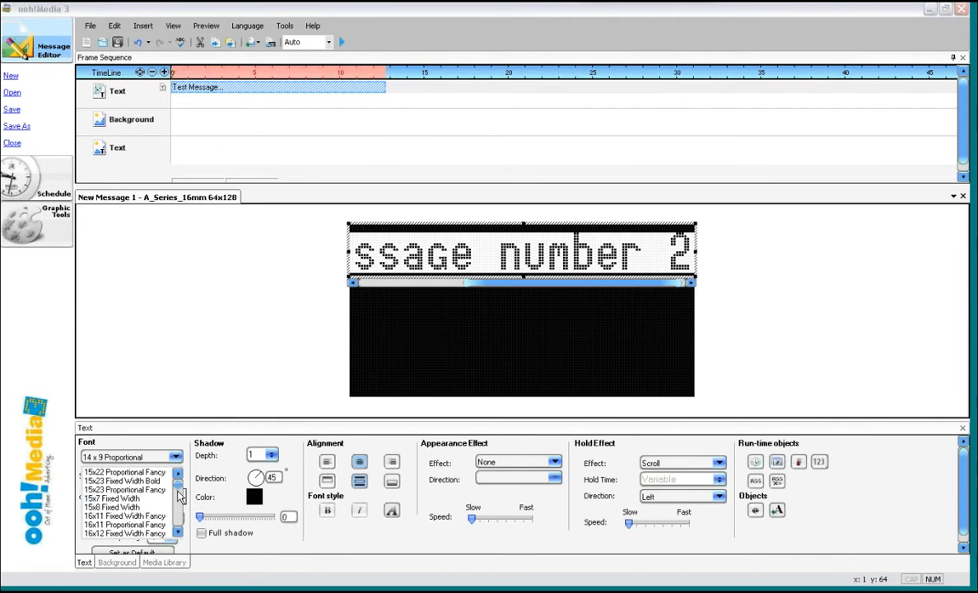
scroll(180, 515, down, 7)
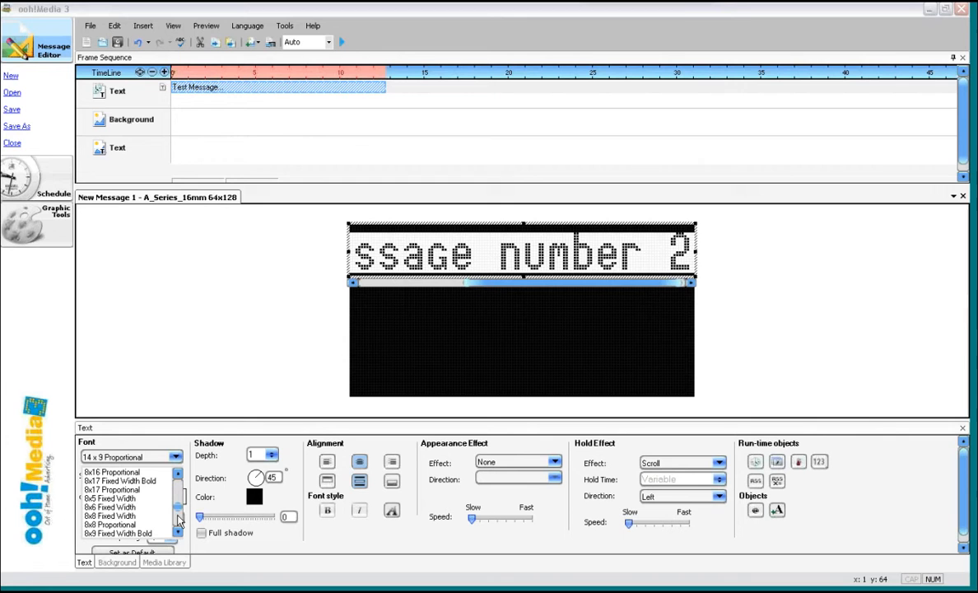
click(124, 515)
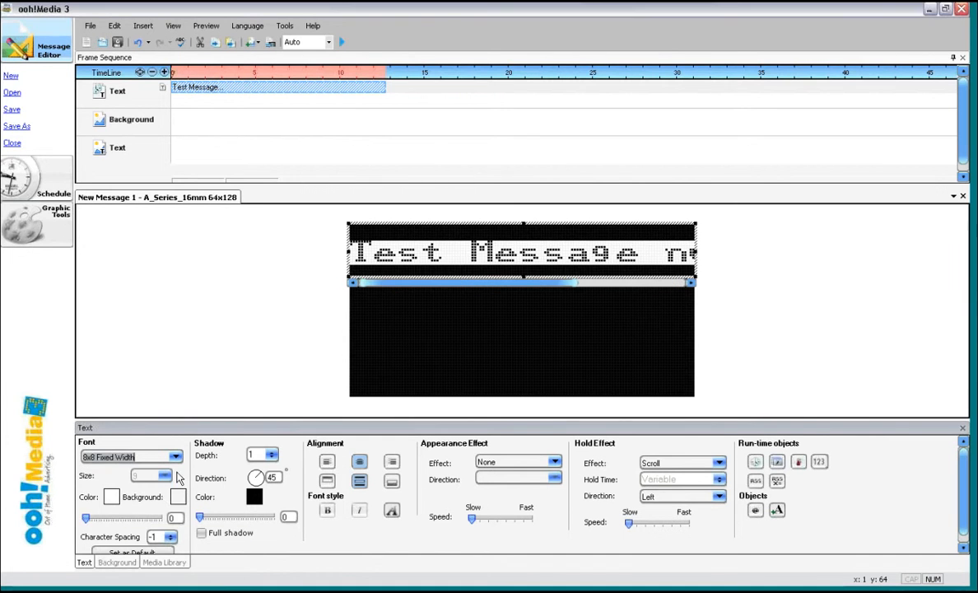
- Change the message text font to Arial
click(175, 458)
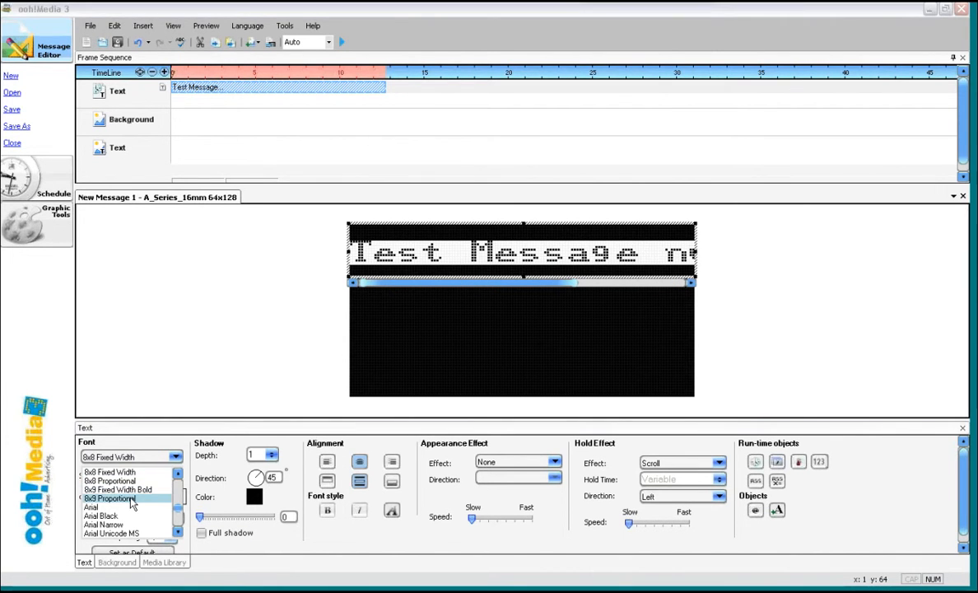
click(131, 499)
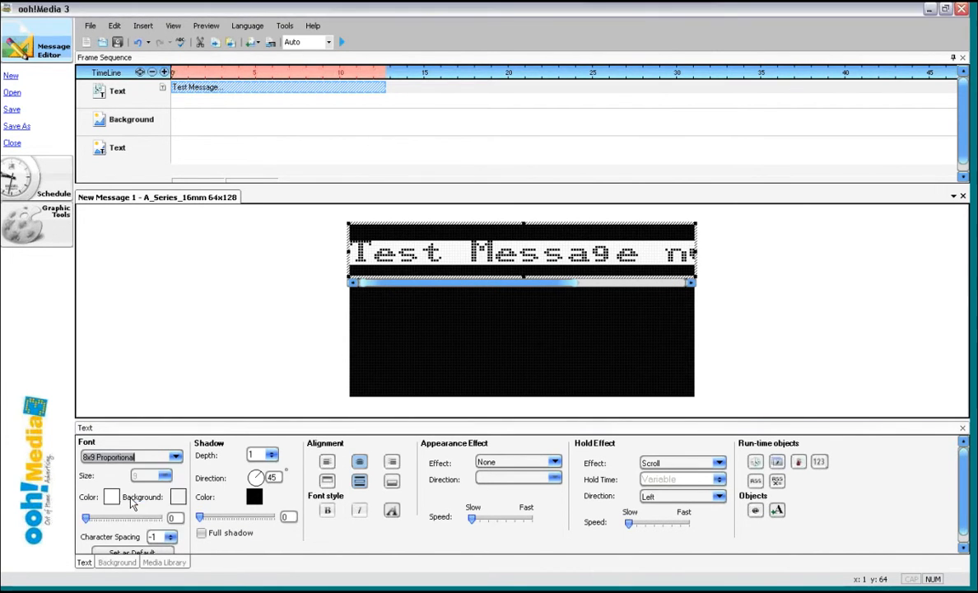
click(175, 459)
scroll(179, 478, up, 1)
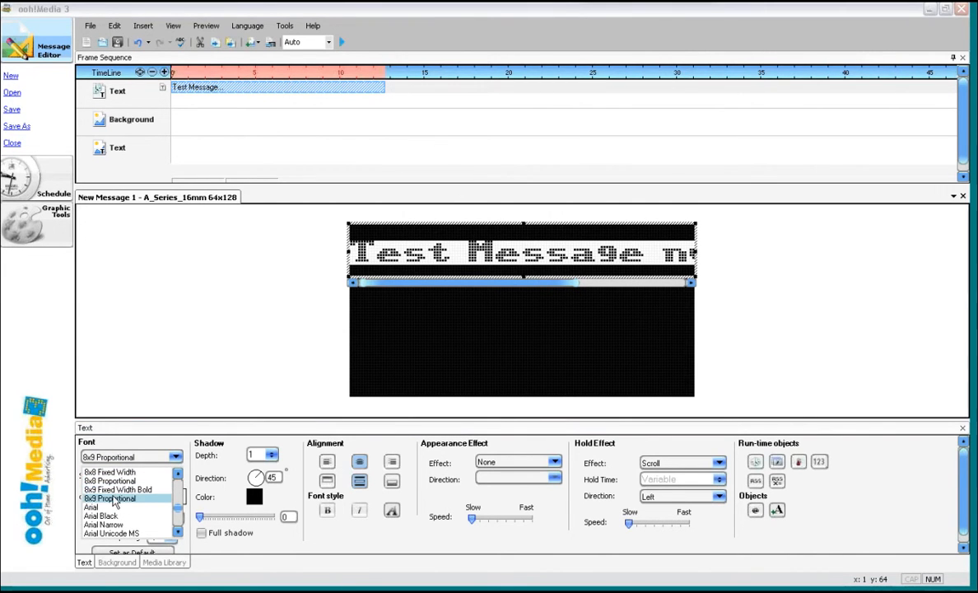
click(179, 473)
click(180, 474)
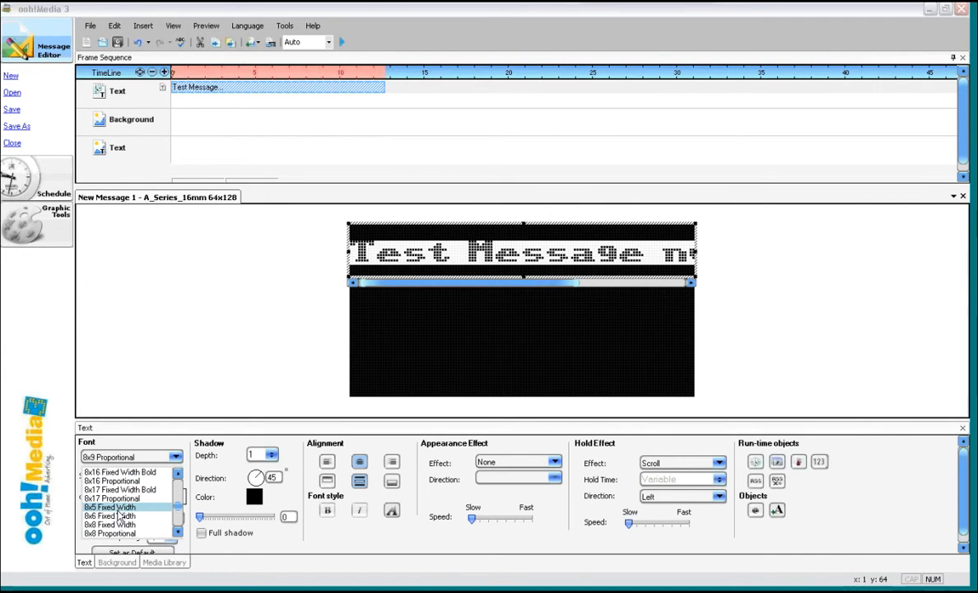
click(178, 534)
click(179, 534)
click(179, 533)
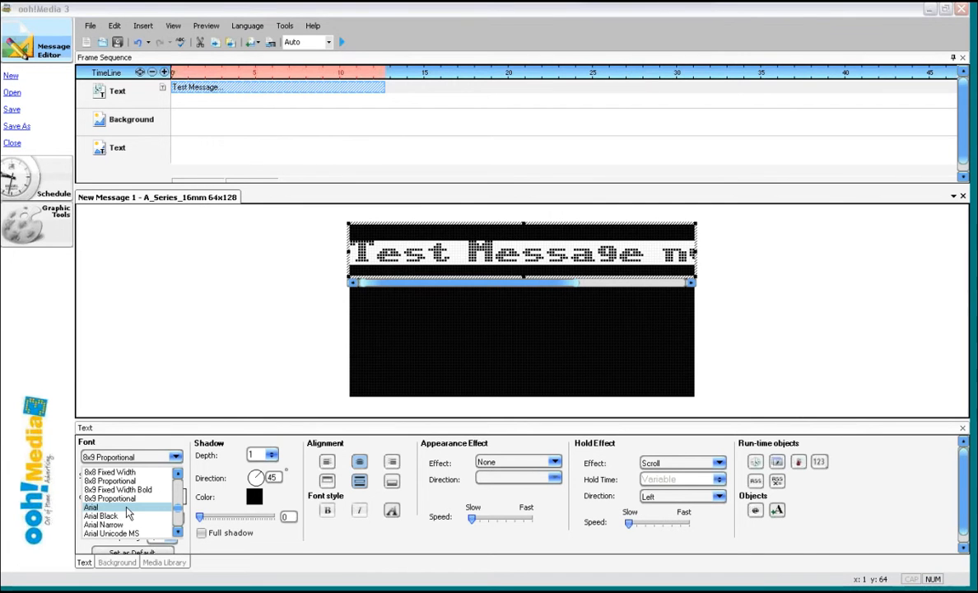
click(128, 507)
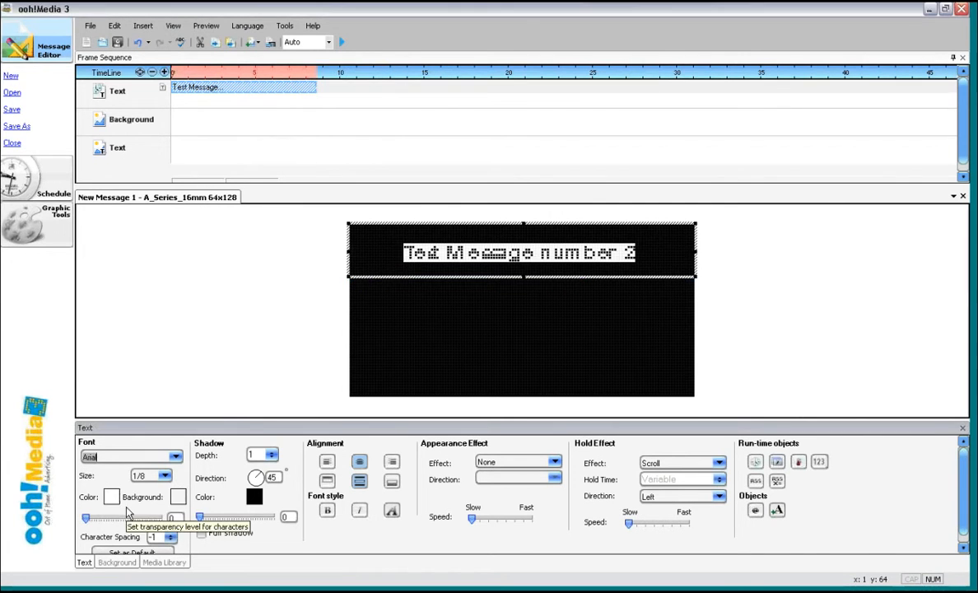
- Set the message text size to 1/3
click(165, 477)
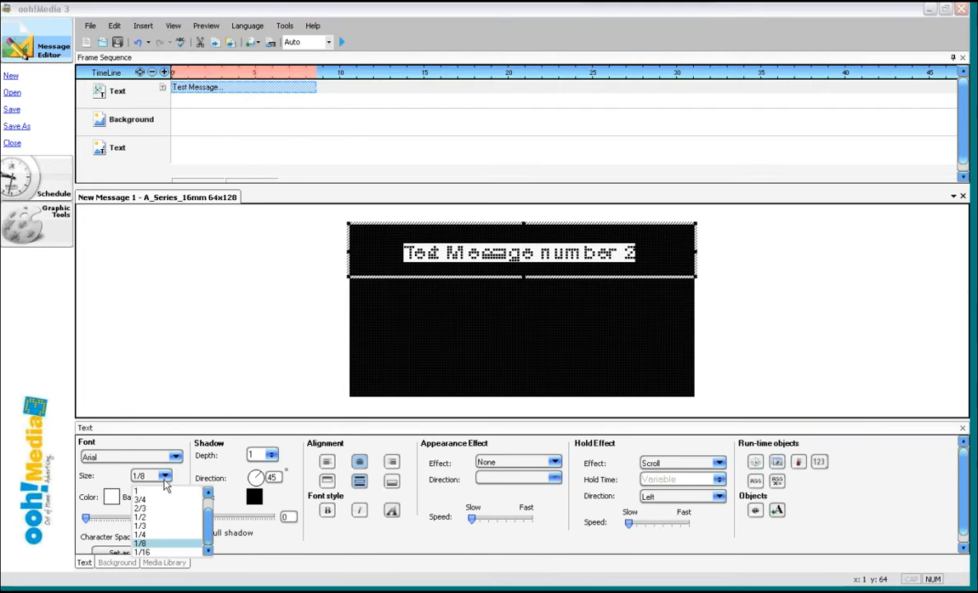
click(164, 526)
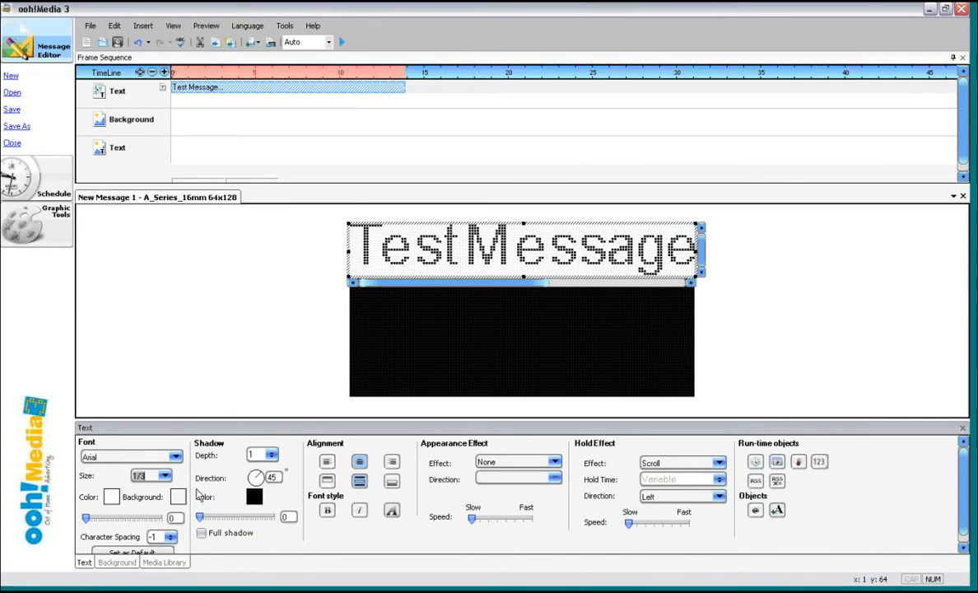
- Change the message text font to Verdana
click(173, 462)
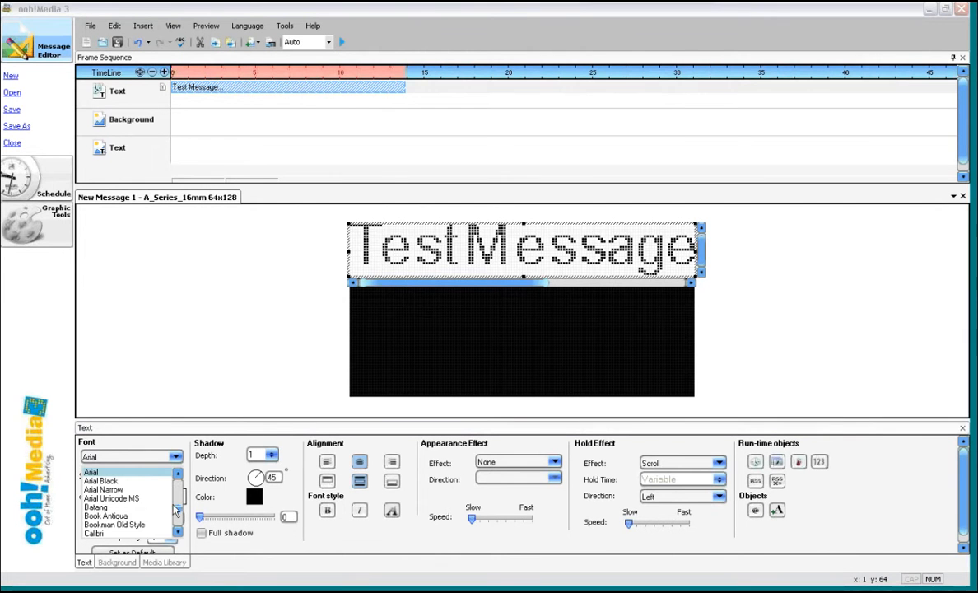
scroll(182, 490, up, 5)
drag(182, 489, 183, 531)
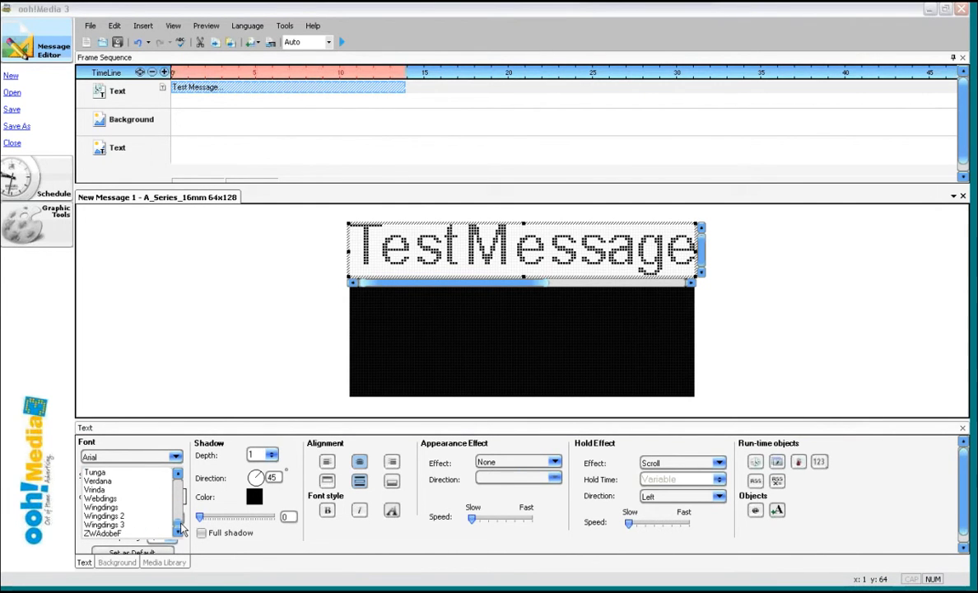
click(150, 483)
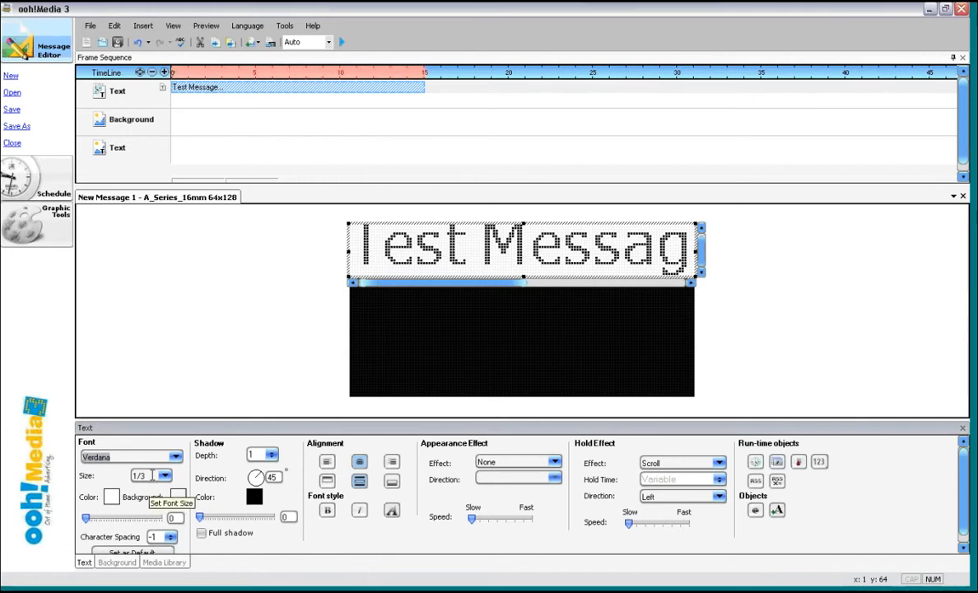
- Try inserting a second text object with red color, then delete it
right_click(418, 94)
click(430, 185)
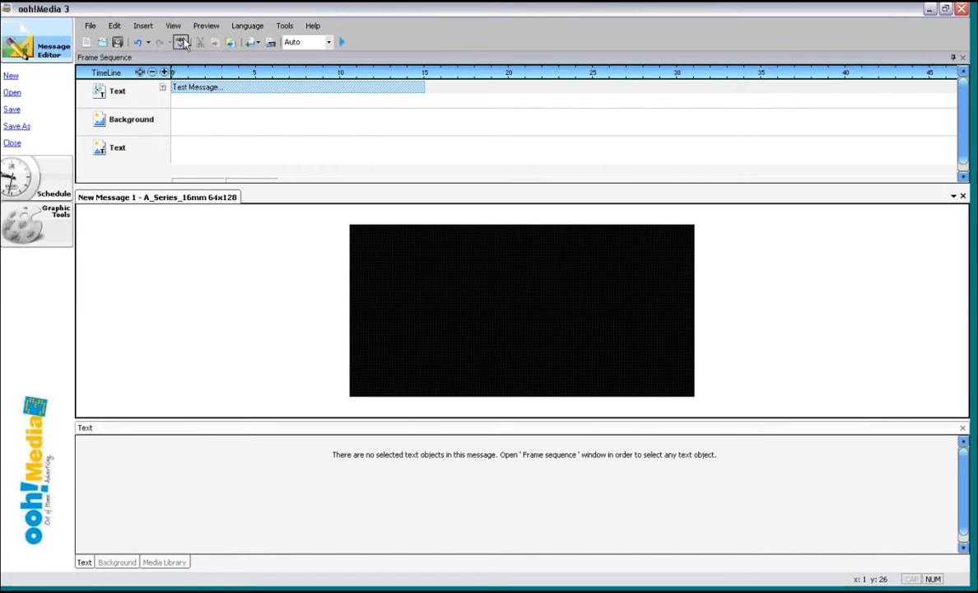
click(143, 26)
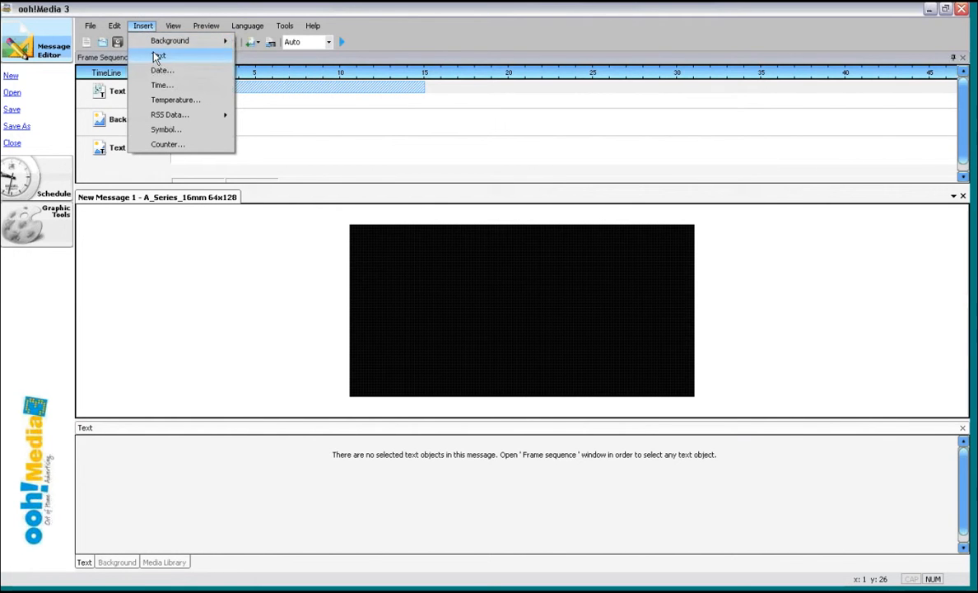
click(154, 56)
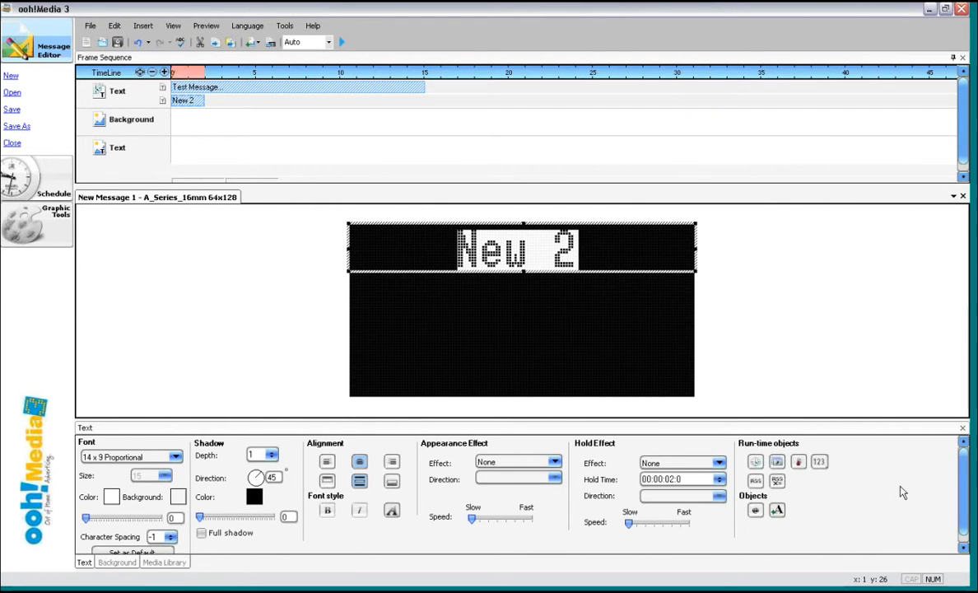
drag(964, 489, 963, 503)
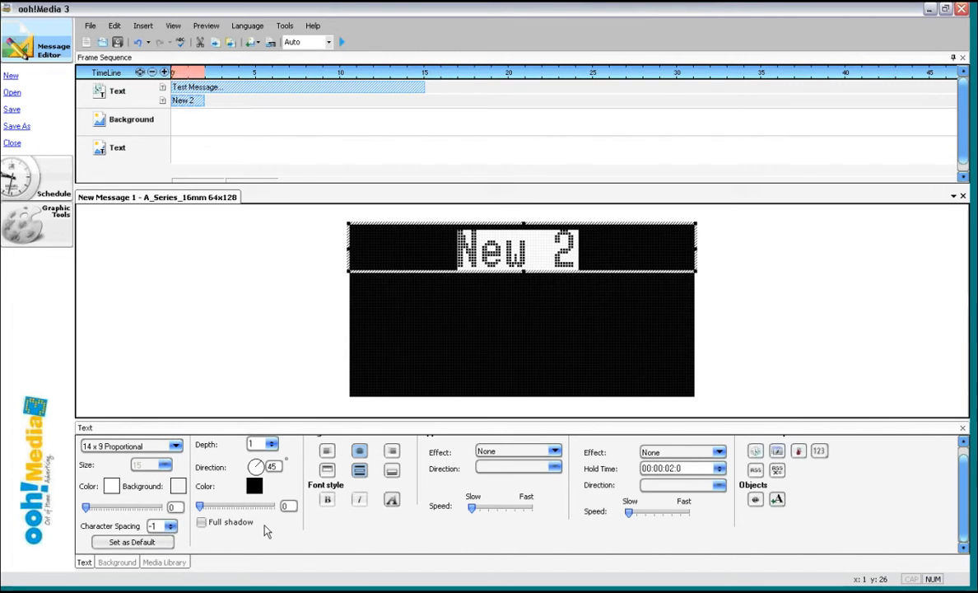
scroll(966, 516, up, 1)
click(110, 498)
click(431, 261)
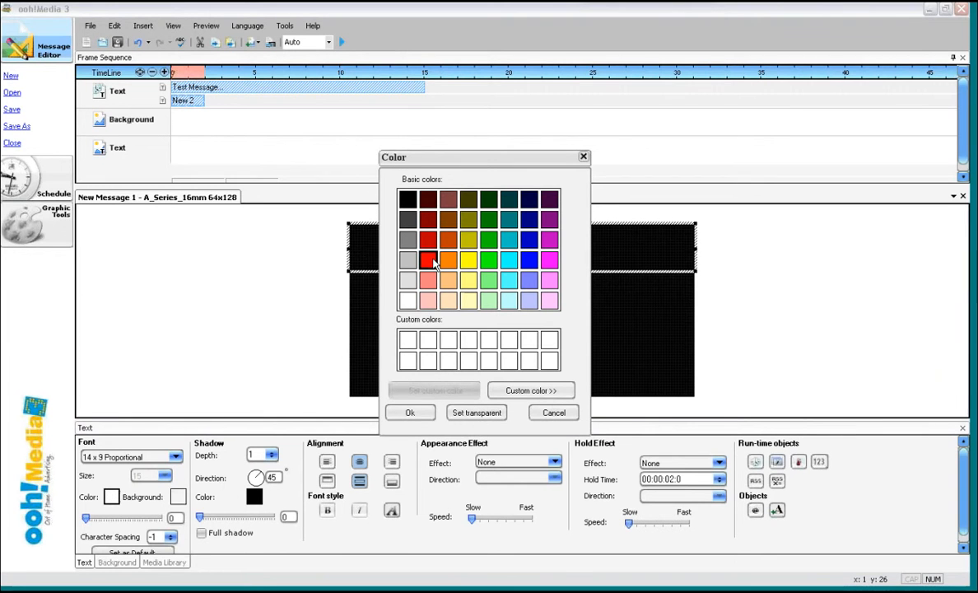
click(414, 414)
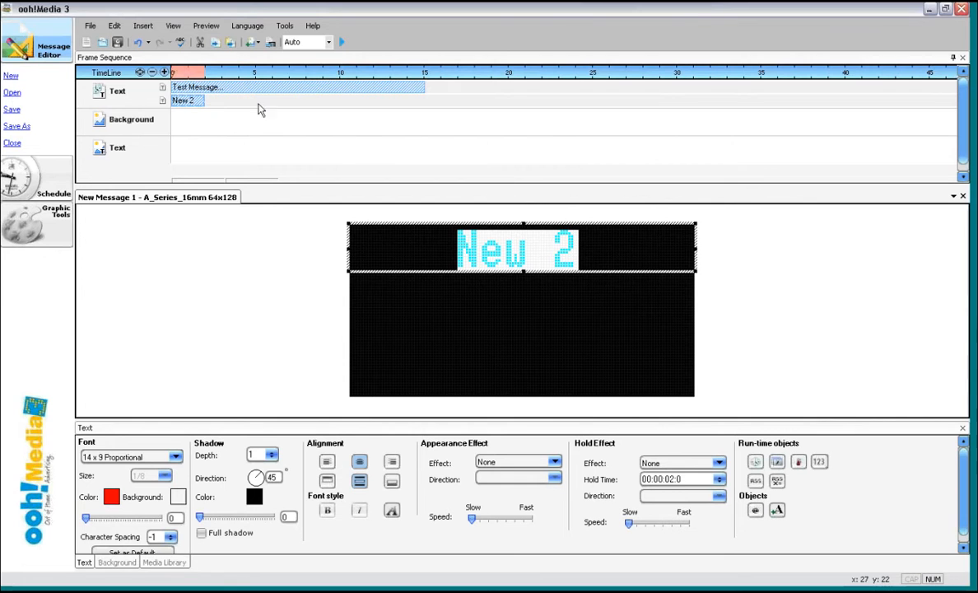
right_click(188, 102)
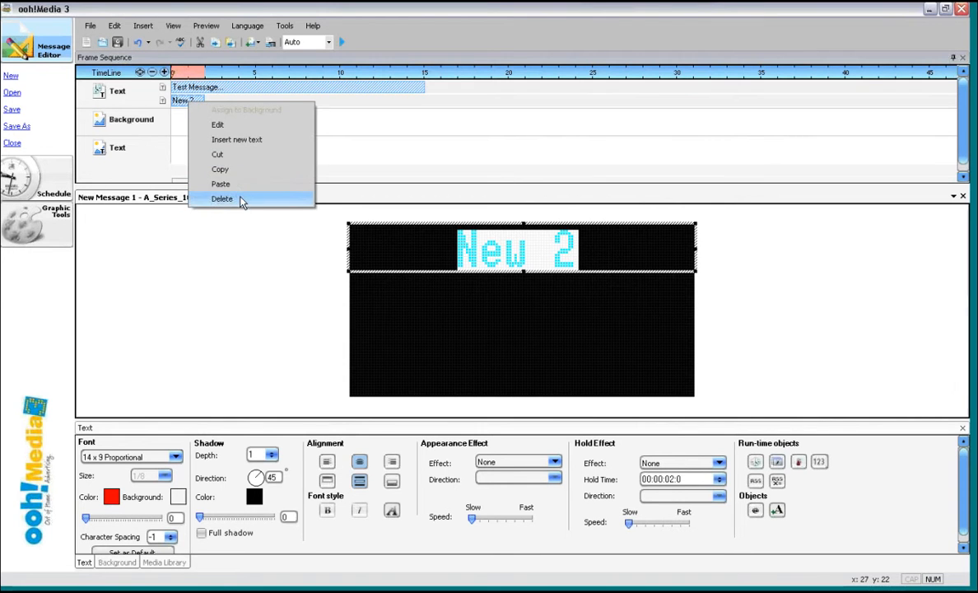
click(242, 200)
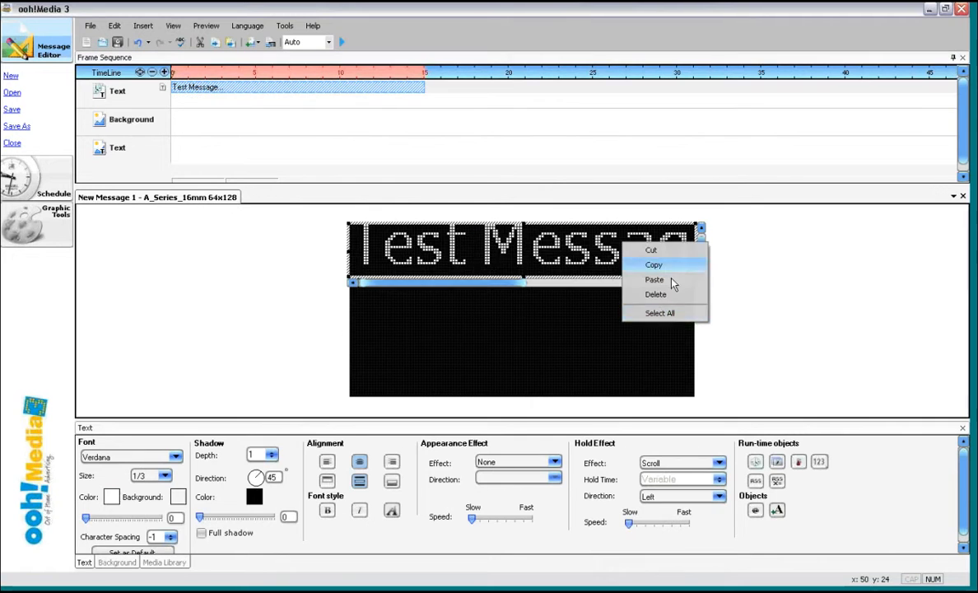
- Set the message text color to red and preview the scrolling playback
click(115, 498)
click(429, 260)
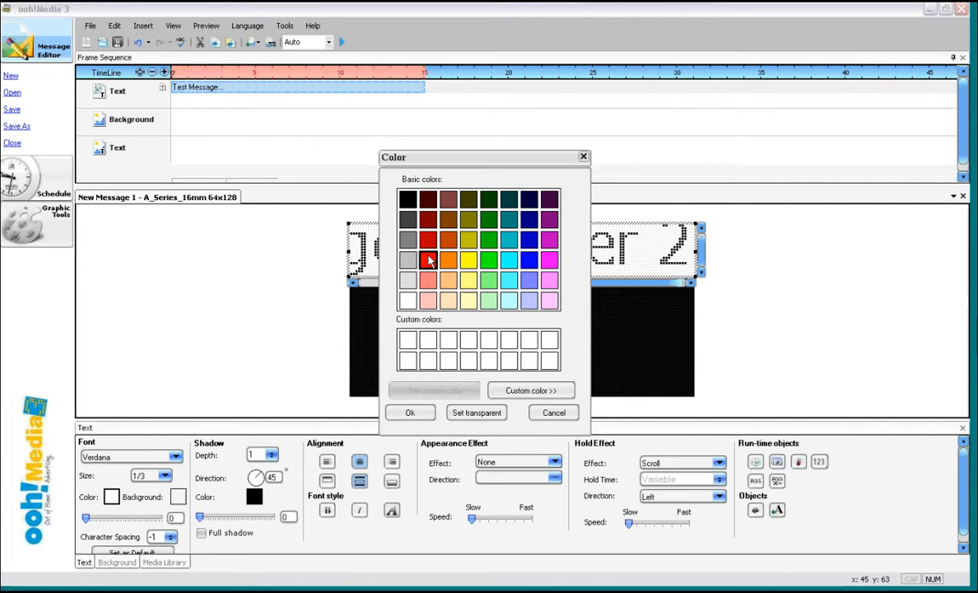
click(409, 413)
click(342, 42)
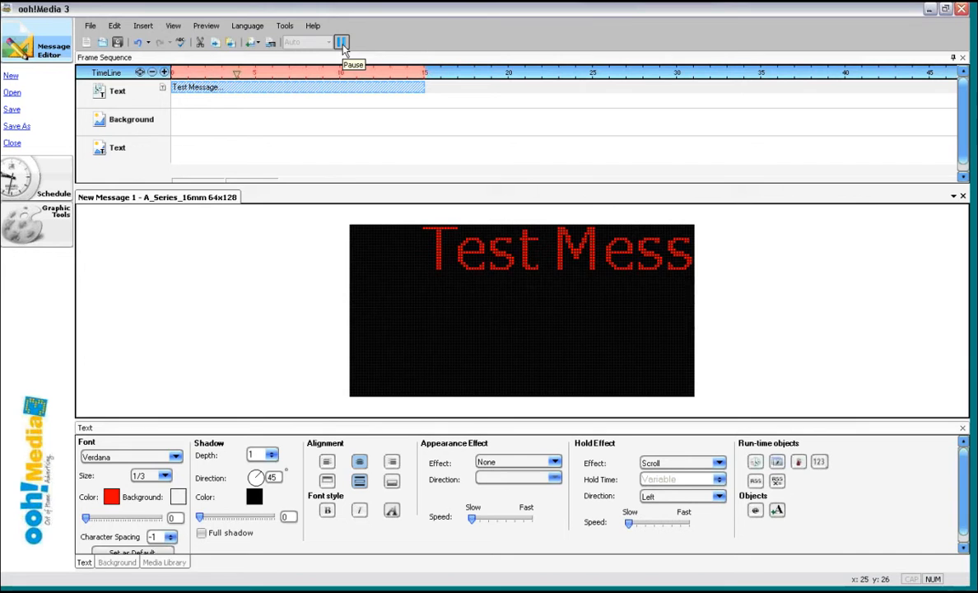
click(343, 45)
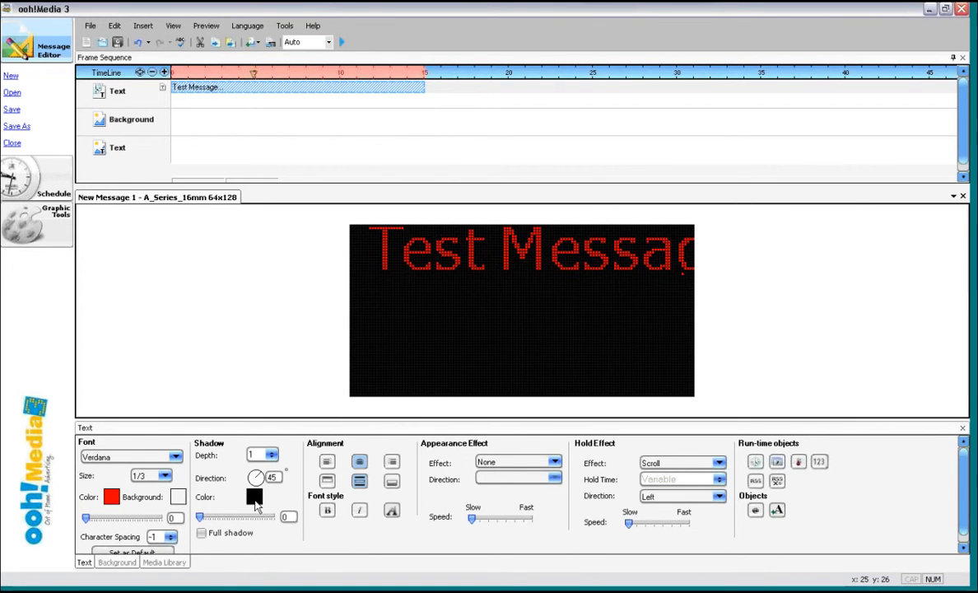
- Set the text shadow color to yellow and enable full shadow
click(255, 497)
click(468, 260)
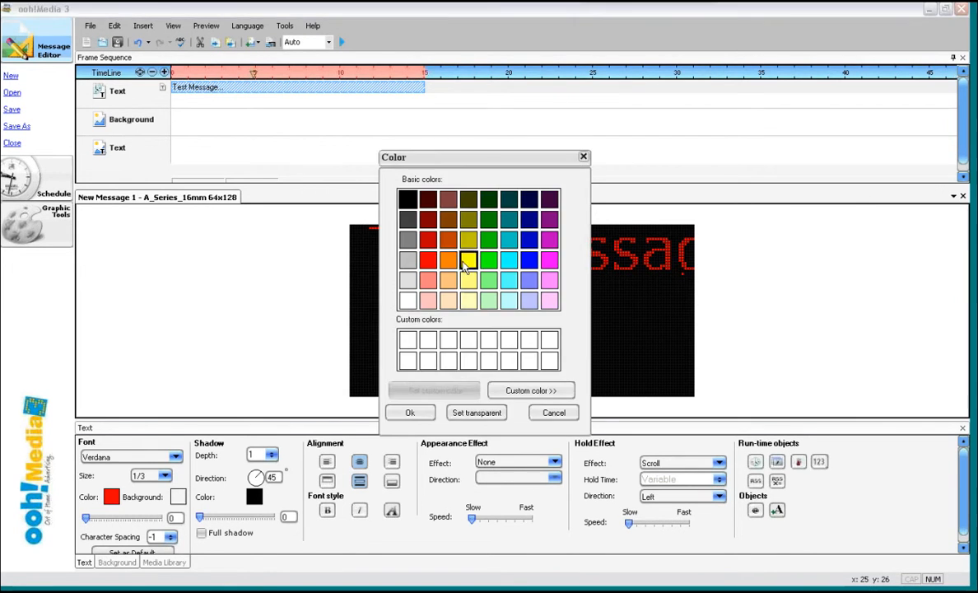
click(412, 413)
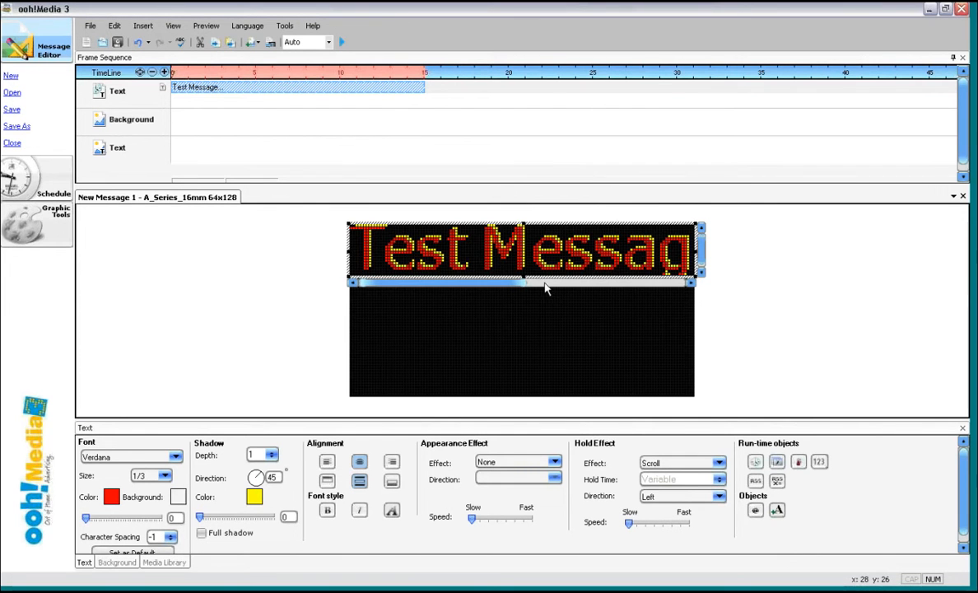
click(202, 534)
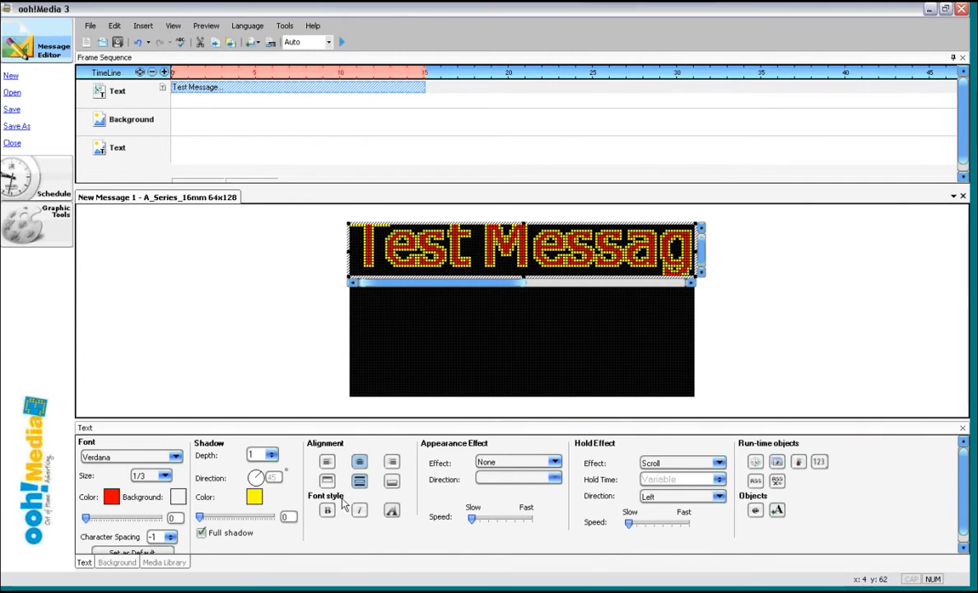
- Extend the text box's lower edge slightly downward
click(532, 282)
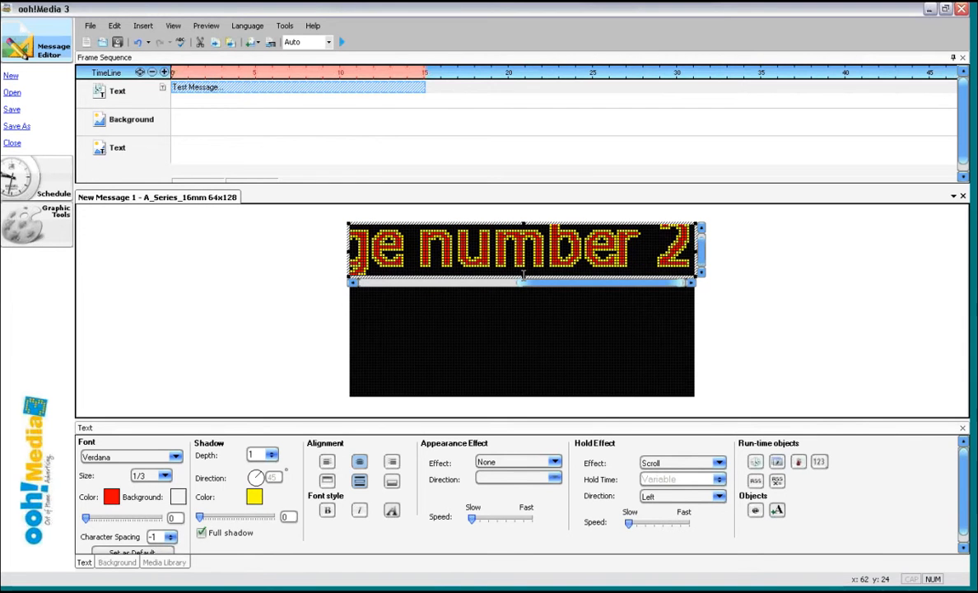
drag(523, 280, 523, 294)
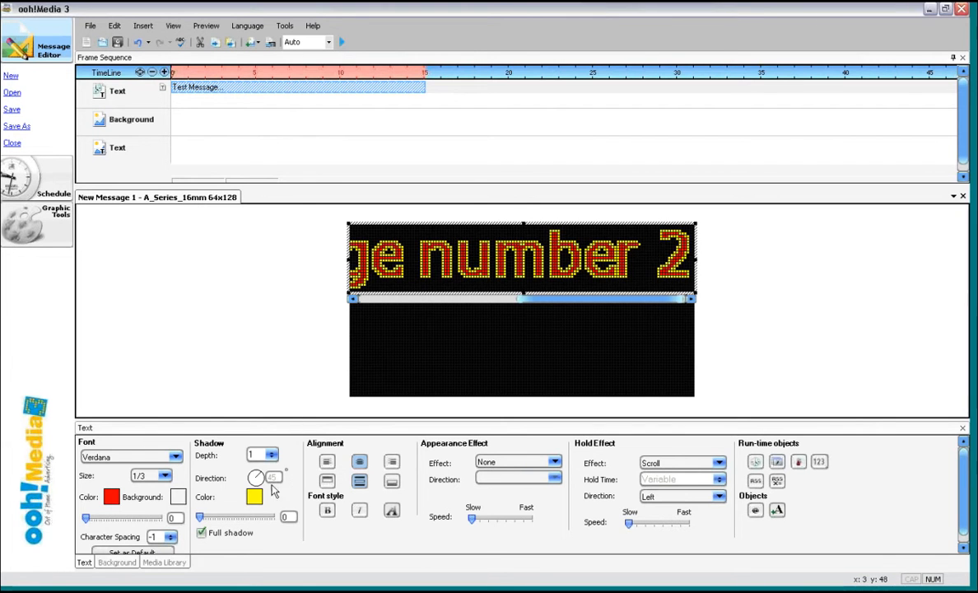
- Set the shadow direction to 70°, trying a depth of 2 before keeping depth 1 with full shadow
click(203, 535)
mouse_move(260, 480)
mouse_down()
mouse_move(255, 495)
mouse_move(266, 480)
mouse_move(259, 471)
mouse_up()
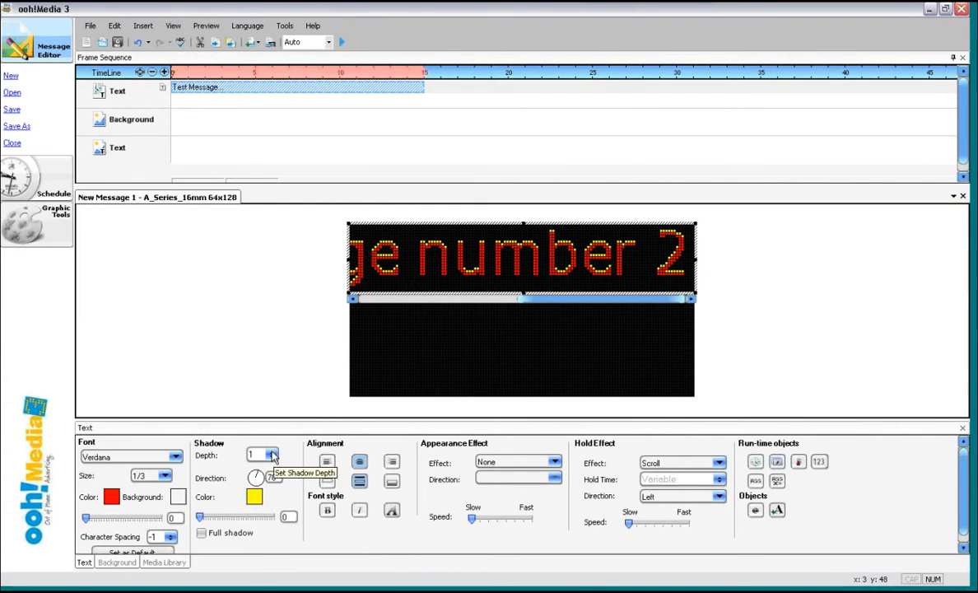
click(273, 454)
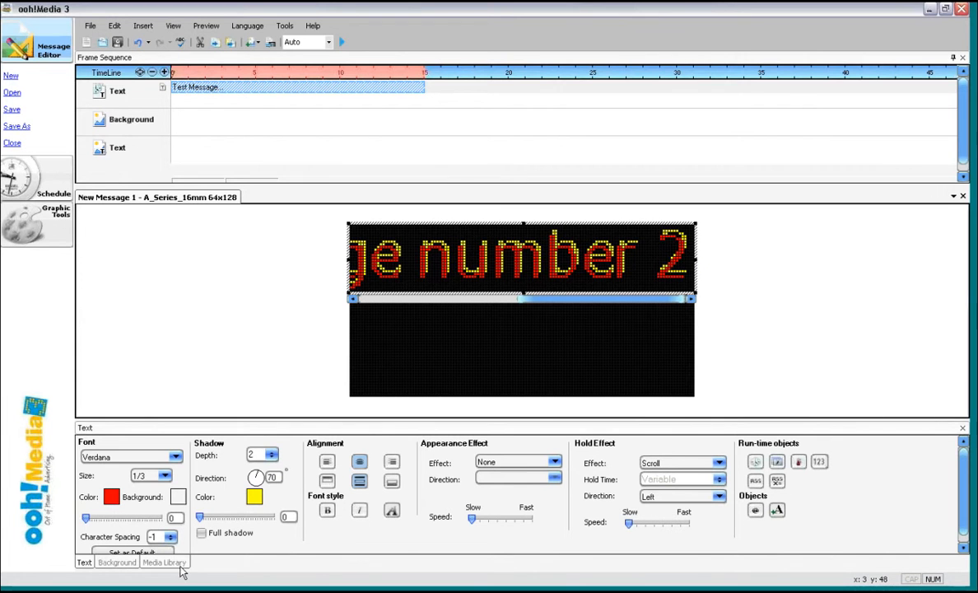
click(202, 533)
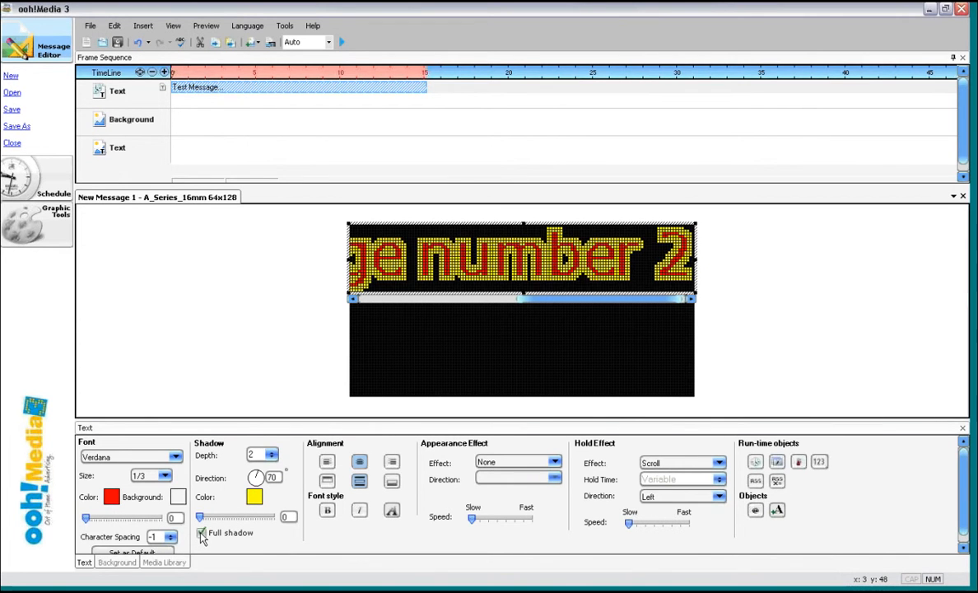
click(271, 458)
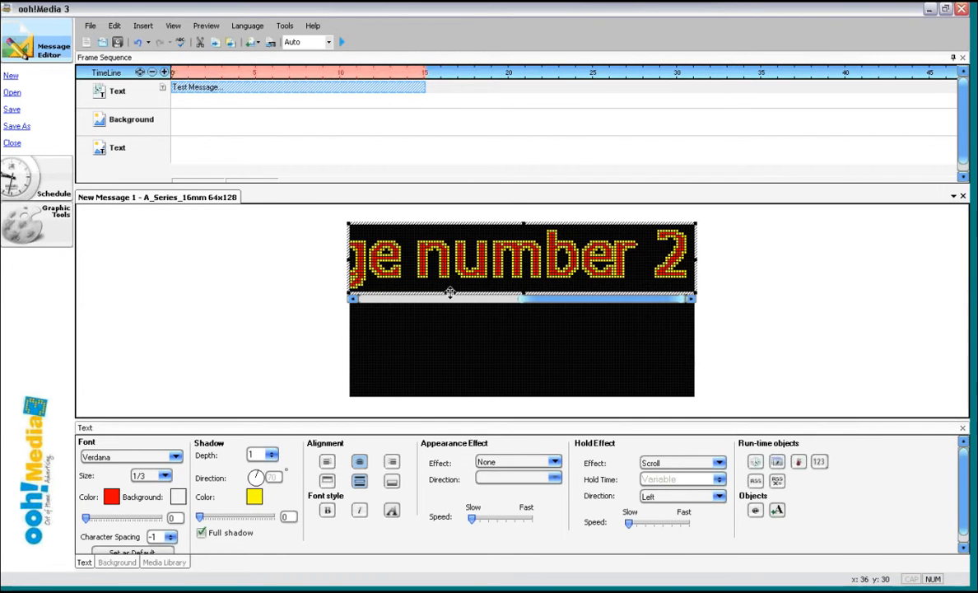
- Enlarge the text box to fill the display and delete the message text down to "Test"
drag(450, 293, 451, 399)
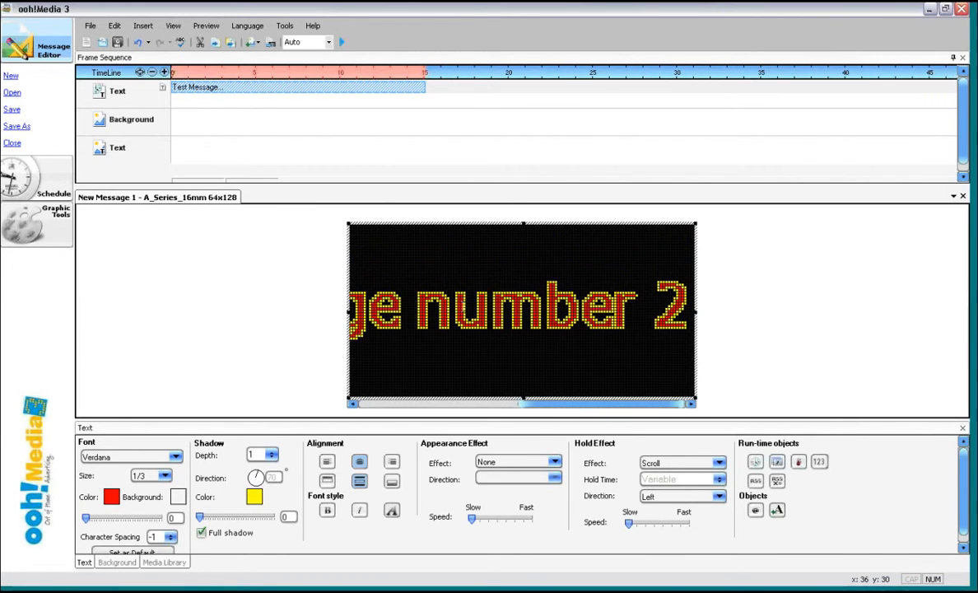
drag(405, 314, 847, 312)
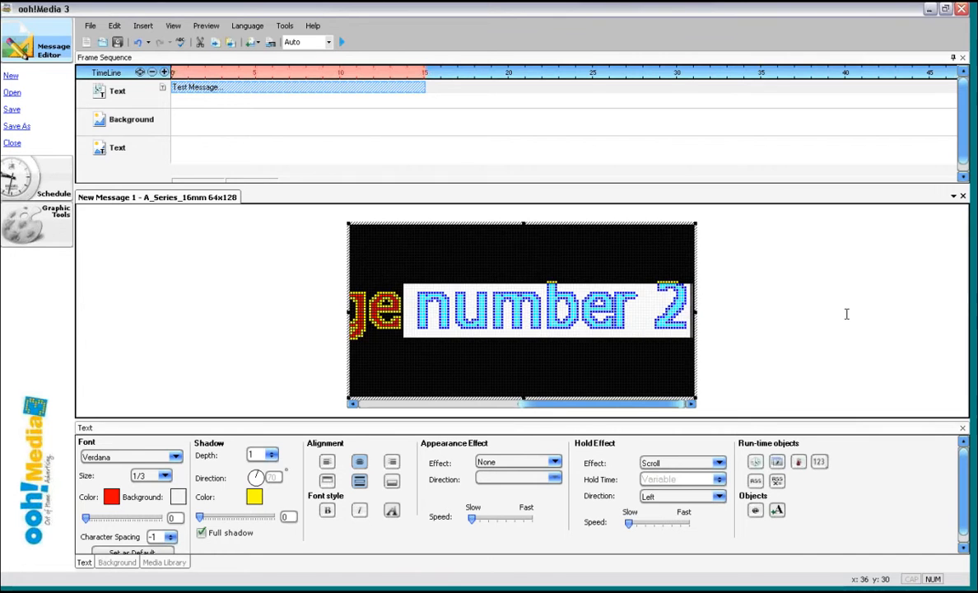
key(BackSpace)
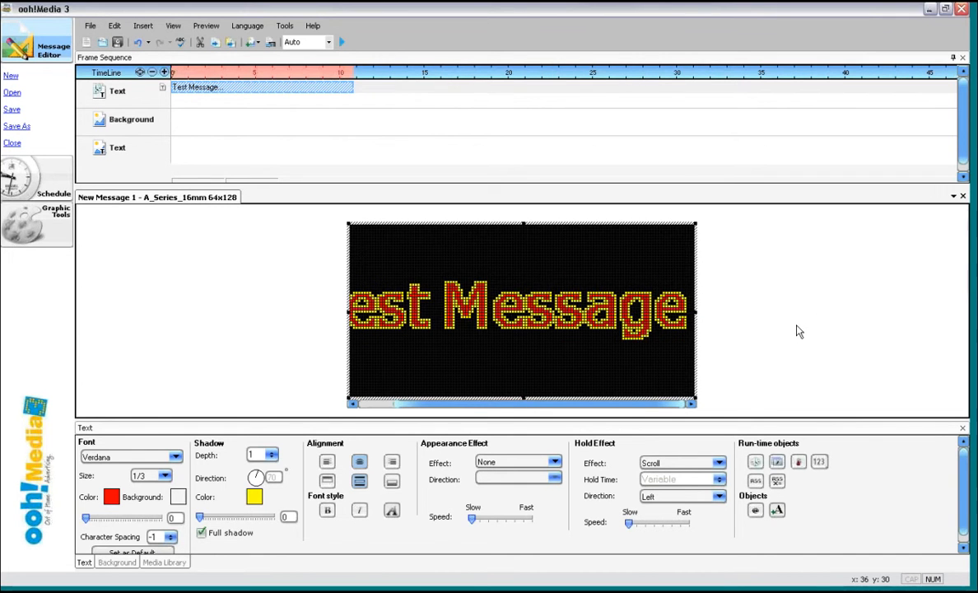
key(BackSpace)
key(BackSpace)
key(BackSpace)
key(BackSpace)
key(BackSpace)
key(BackSpace)
key(BackSpace)
key(BackSpace)
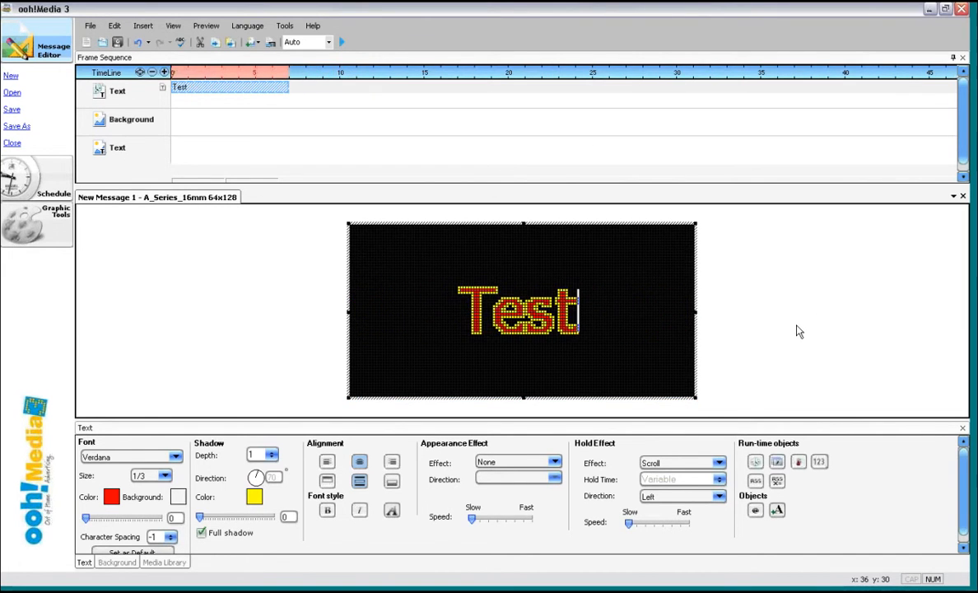
- Try the horizontal and vertical alignment options for the text, returning to centered
click(327, 461)
click(392, 461)
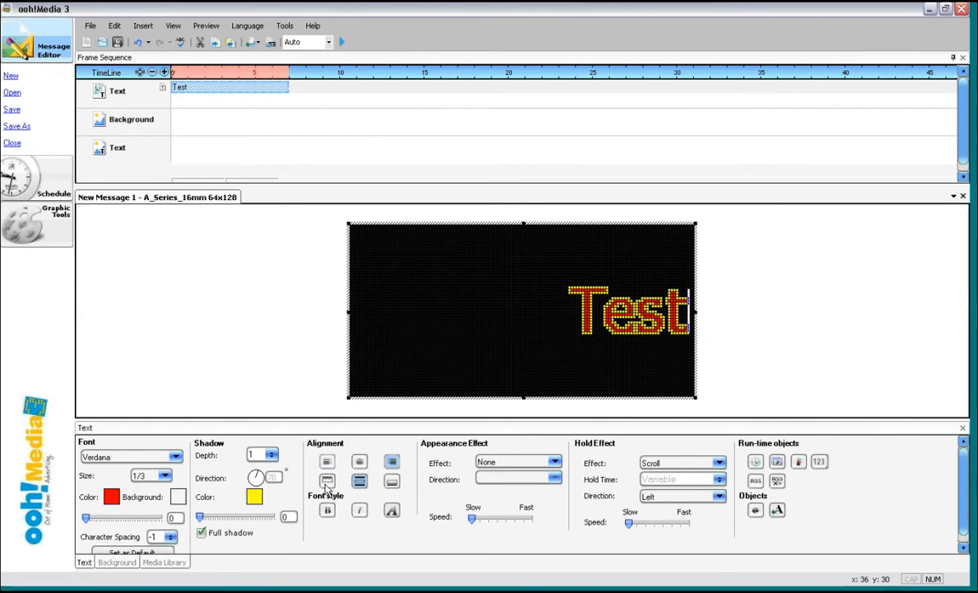
click(327, 481)
click(359, 481)
click(392, 481)
click(359, 481)
click(359, 461)
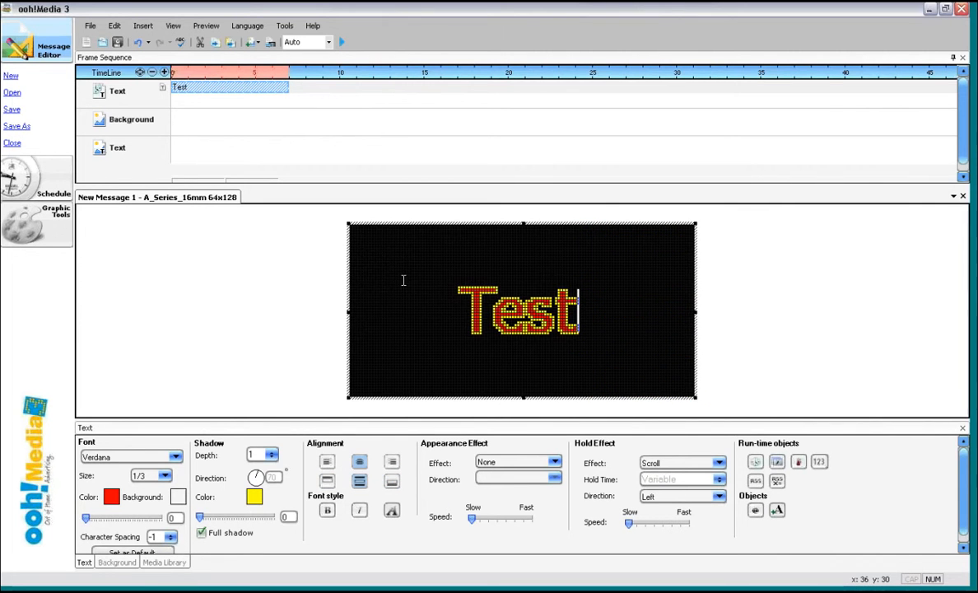
- Delete the Test text object and insert a new text object
right_click(245, 85)
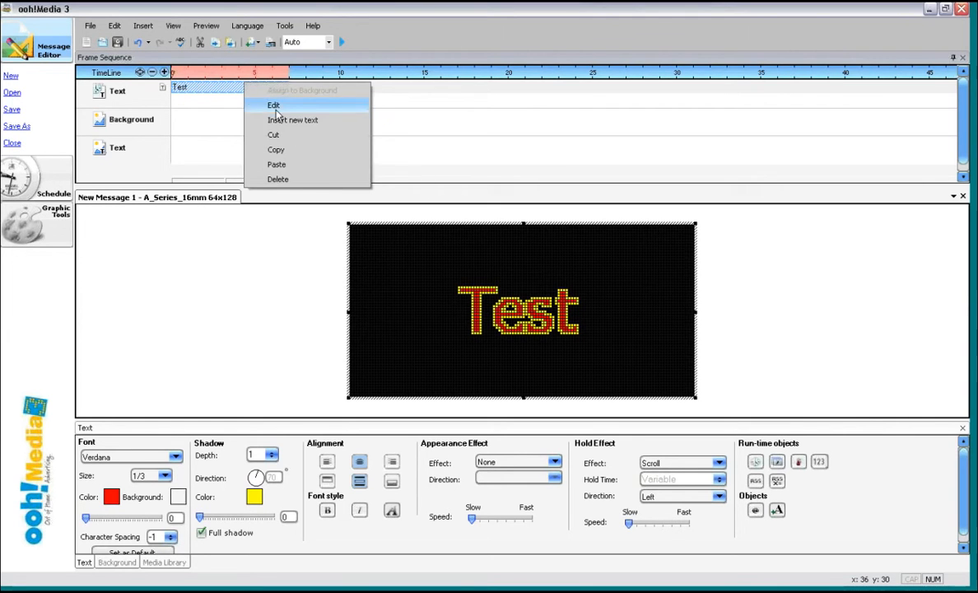
click(283, 179)
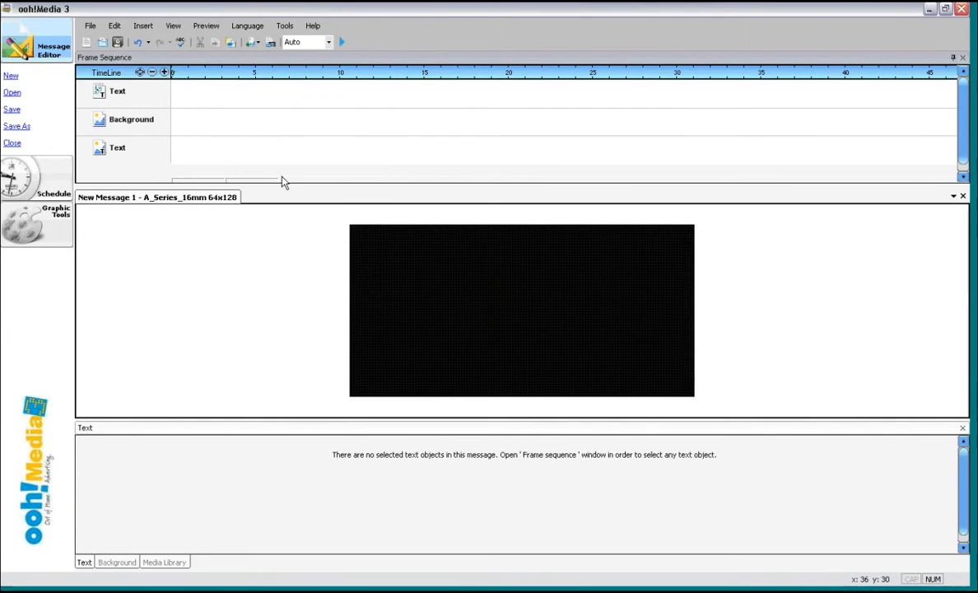
click(145, 30)
click(155, 54)
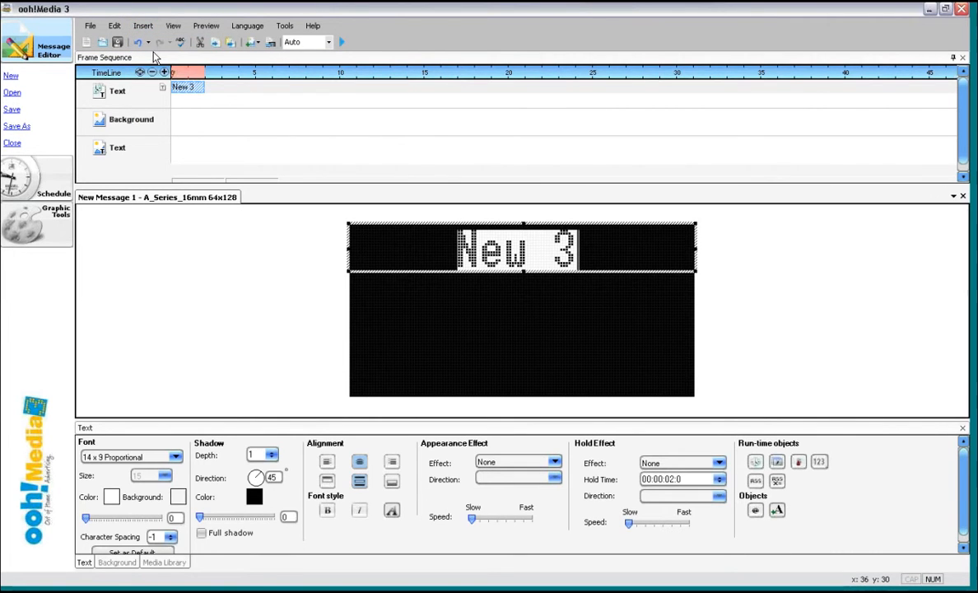
- Replace the new text object's text with "Hold"
click(606, 256)
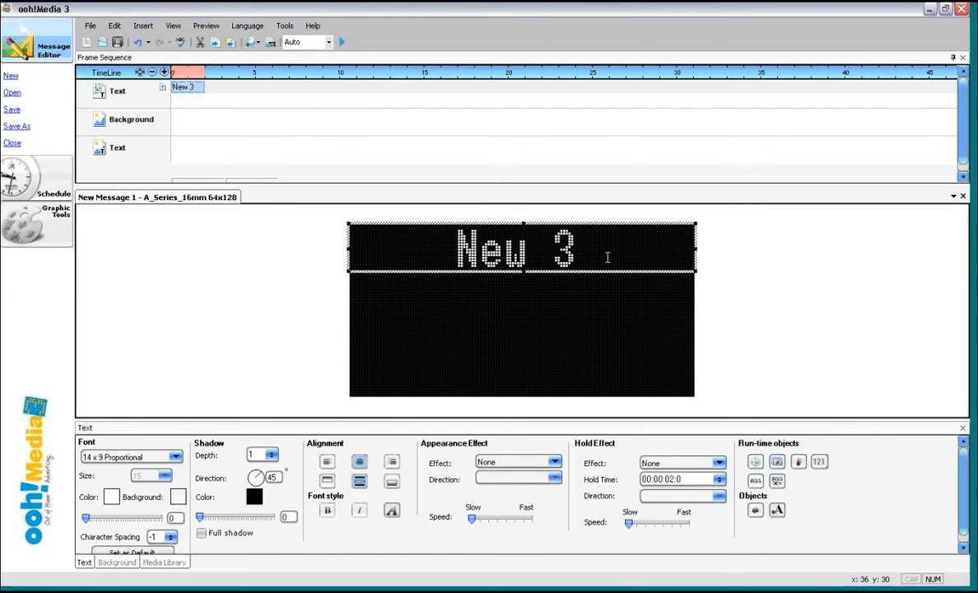
key(BackSpace)
key(BackSpace)
key(BackSpace)
key(BackSpace)
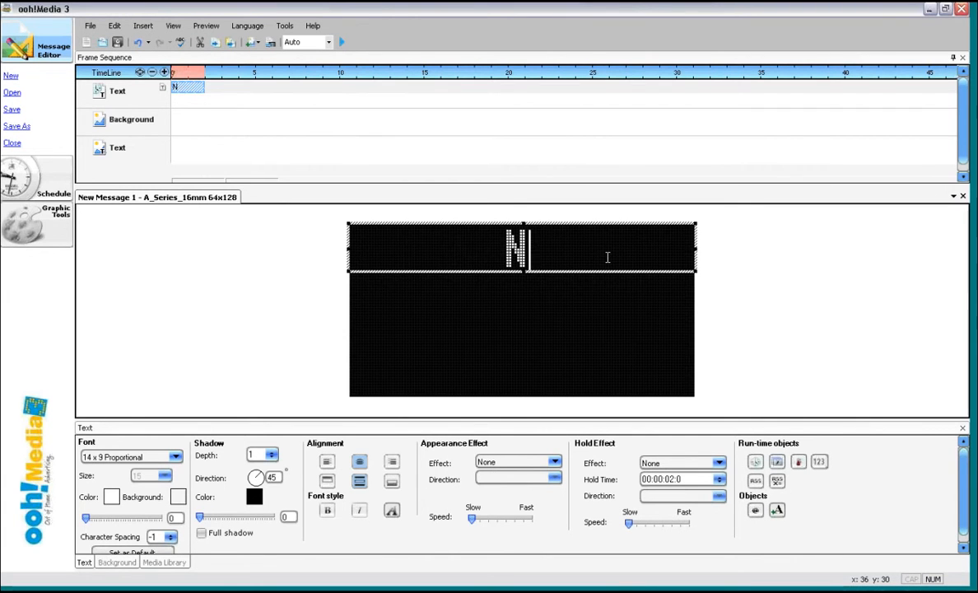
key(BackSpace)
text(Hi)
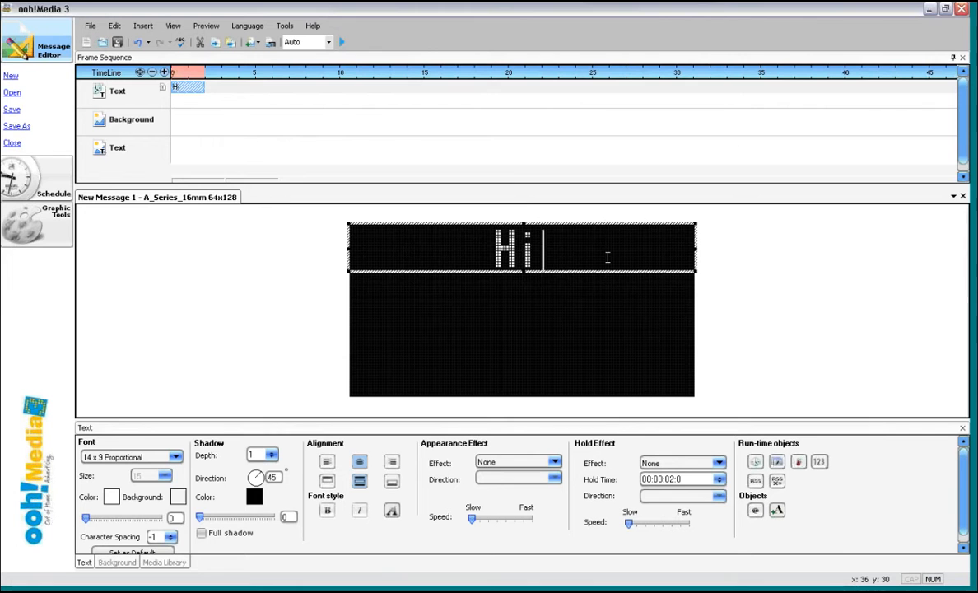
text(ld)
key(BackSpace)
key(BackSpace)
key(BackSpace)
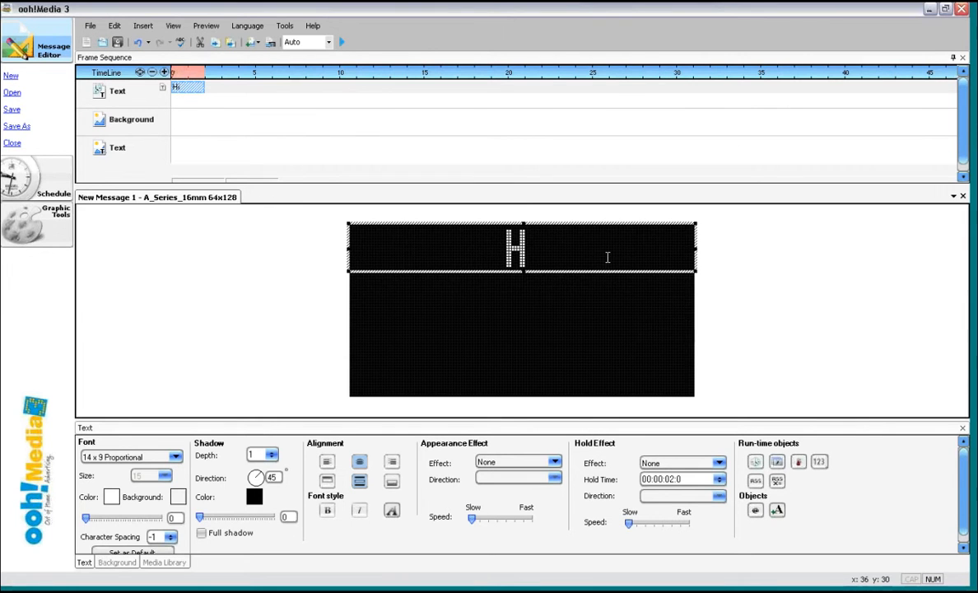
text(old)
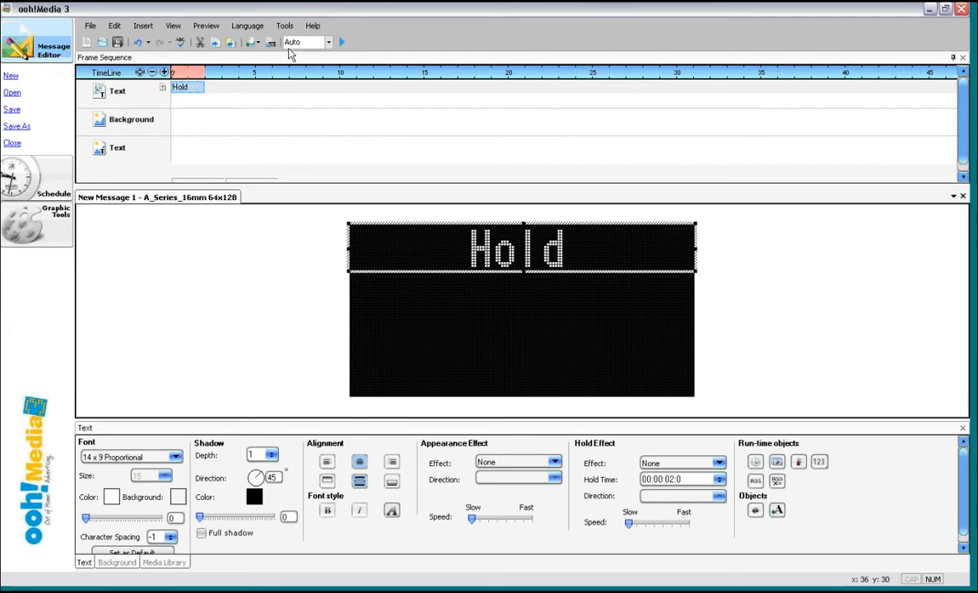
- Insert another text object and move its box below the Hold line on the display
click(155, 33)
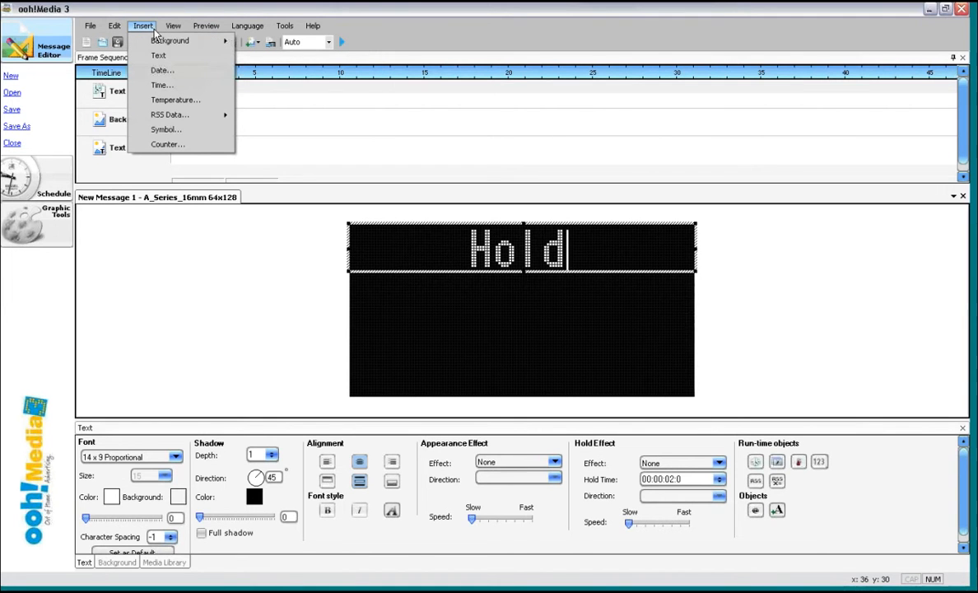
click(158, 55)
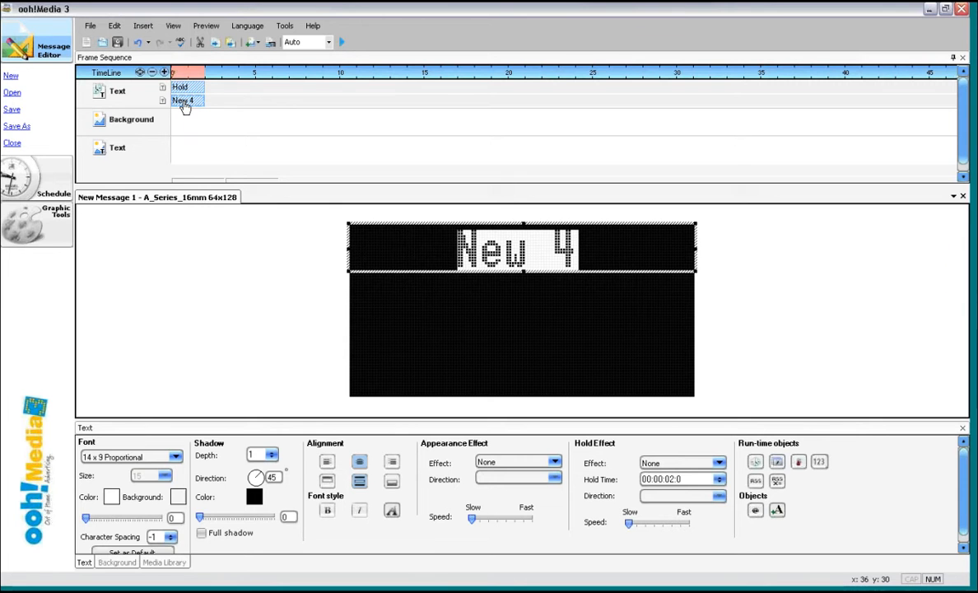
click(436, 223)
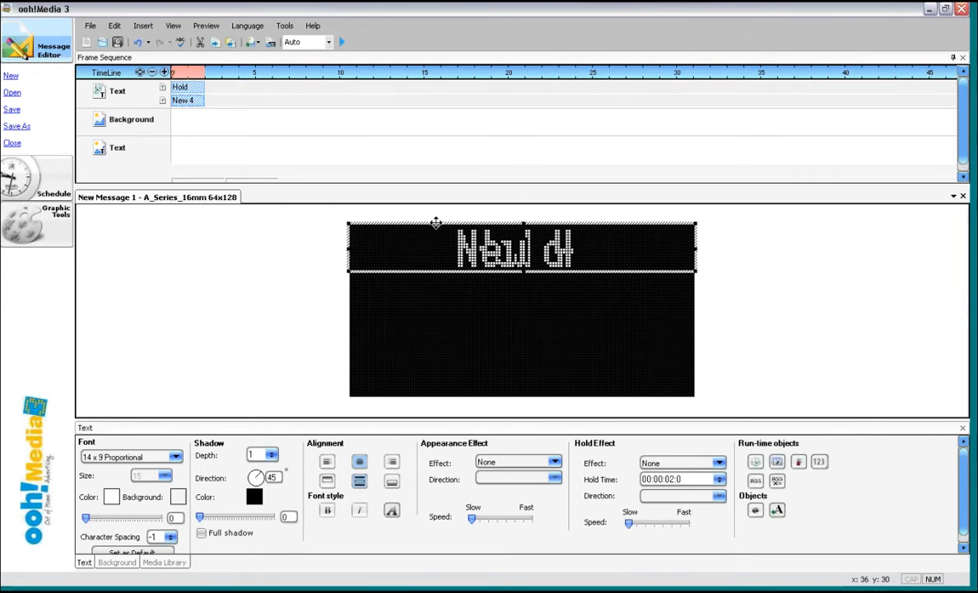
drag(437, 223, 436, 273)
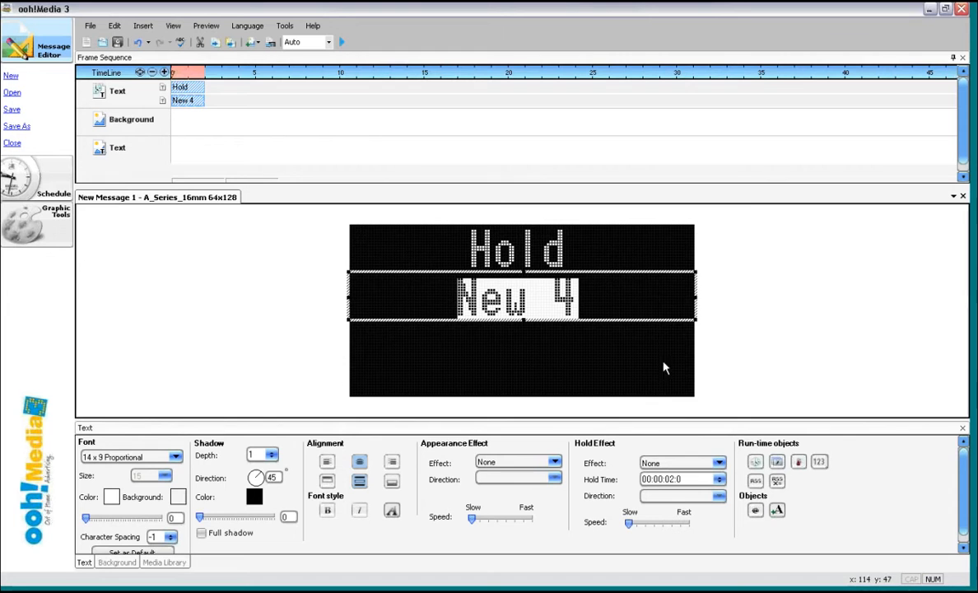
- Replace the second object's text with "Scroll" and set its hold effect to Scroll
drag(617, 302, 448, 301)
text(Scroll)
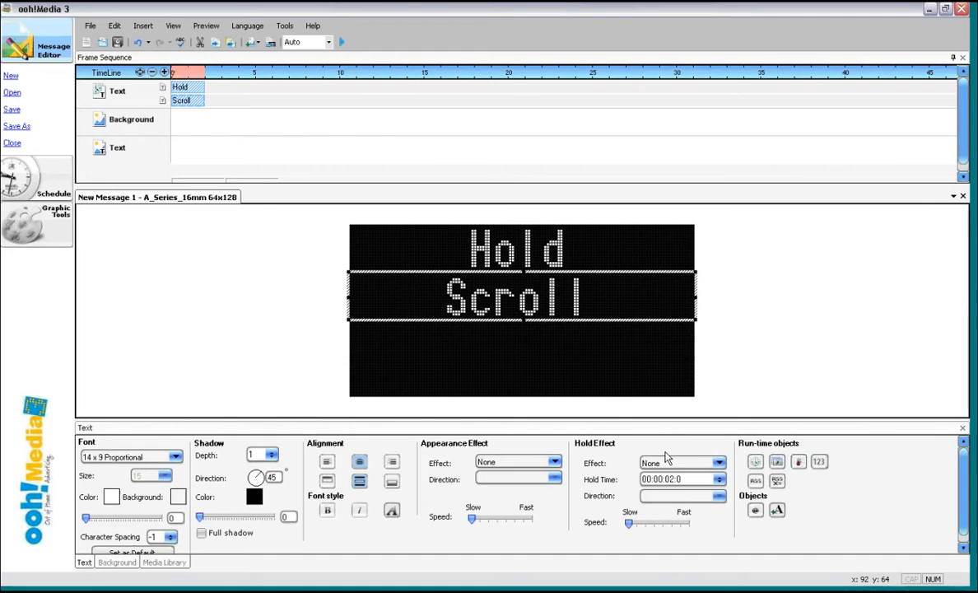
click(718, 464)
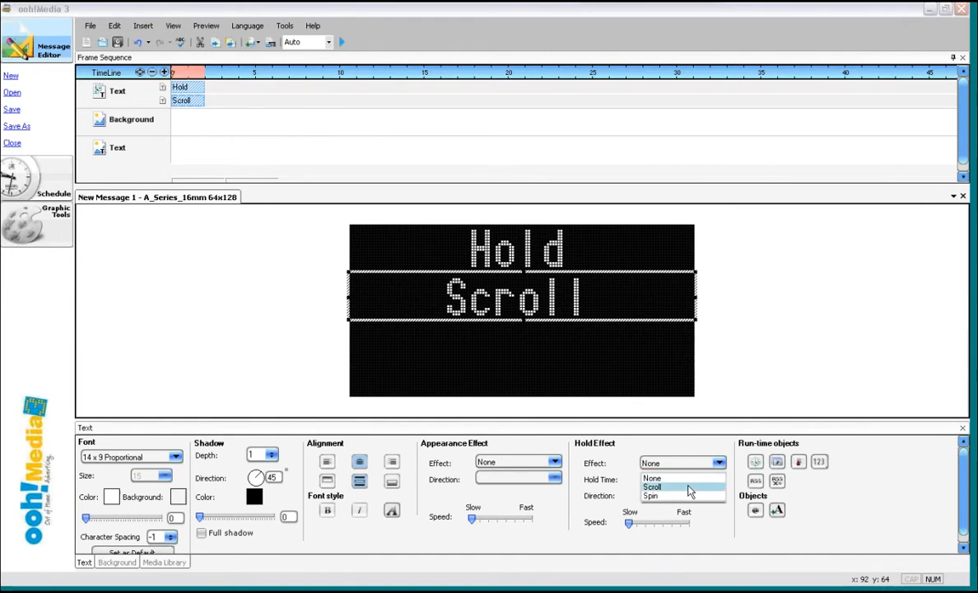
click(663, 484)
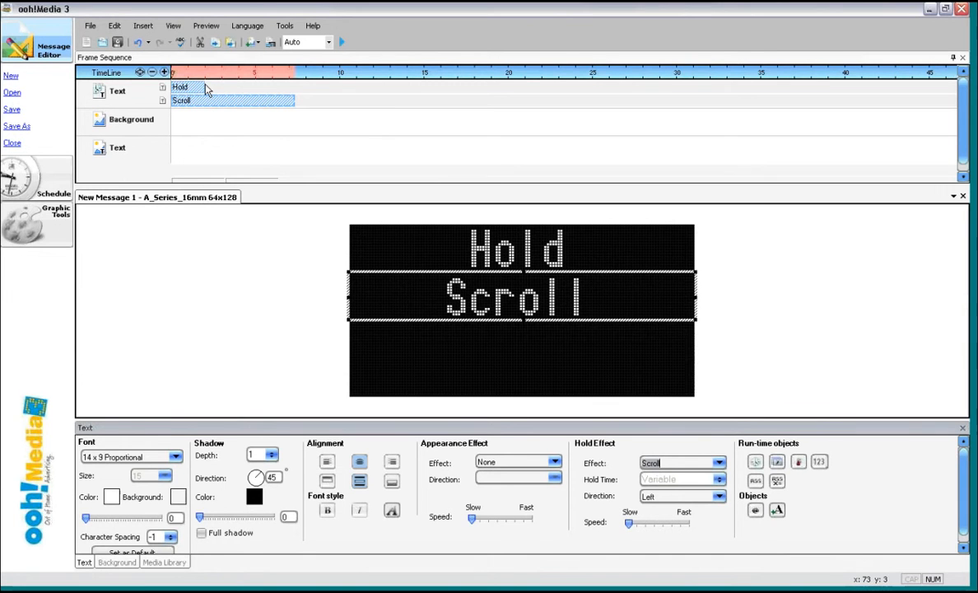
- Extend the Hold object's timeline duration to match the Scroll object, then play and pause the preview
drag(203, 87, 289, 86)
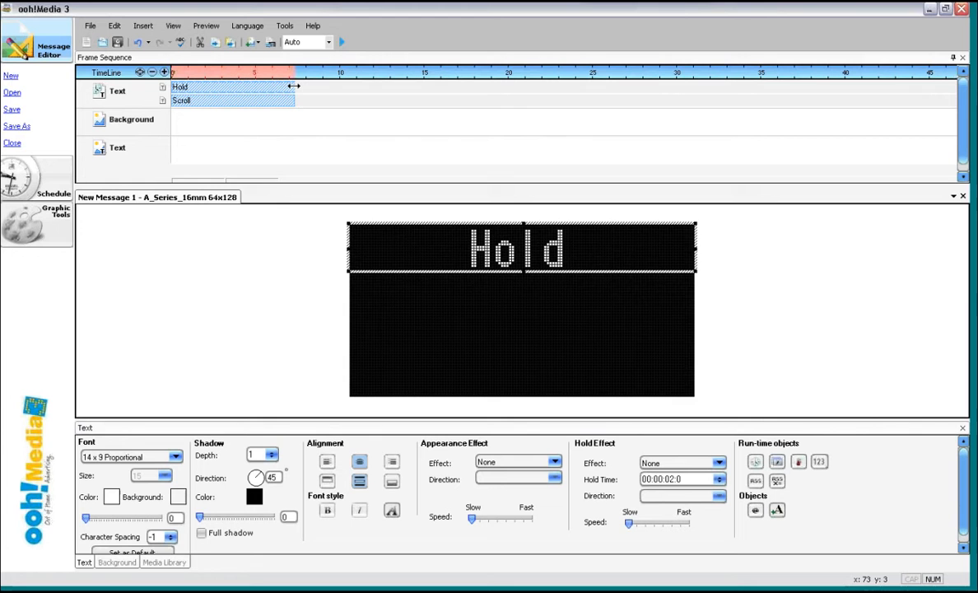
drag(293, 86, 295, 87)
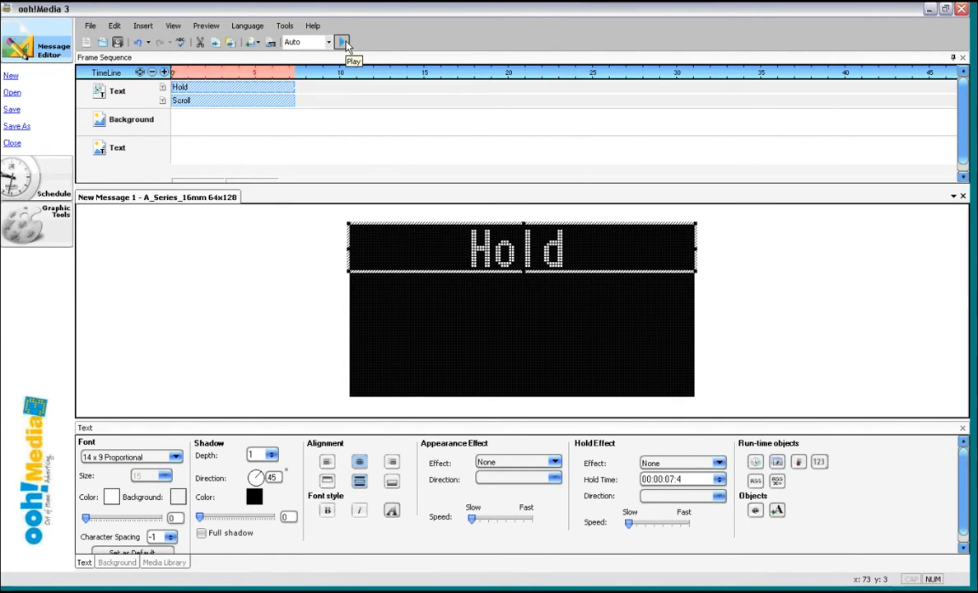
click(343, 43)
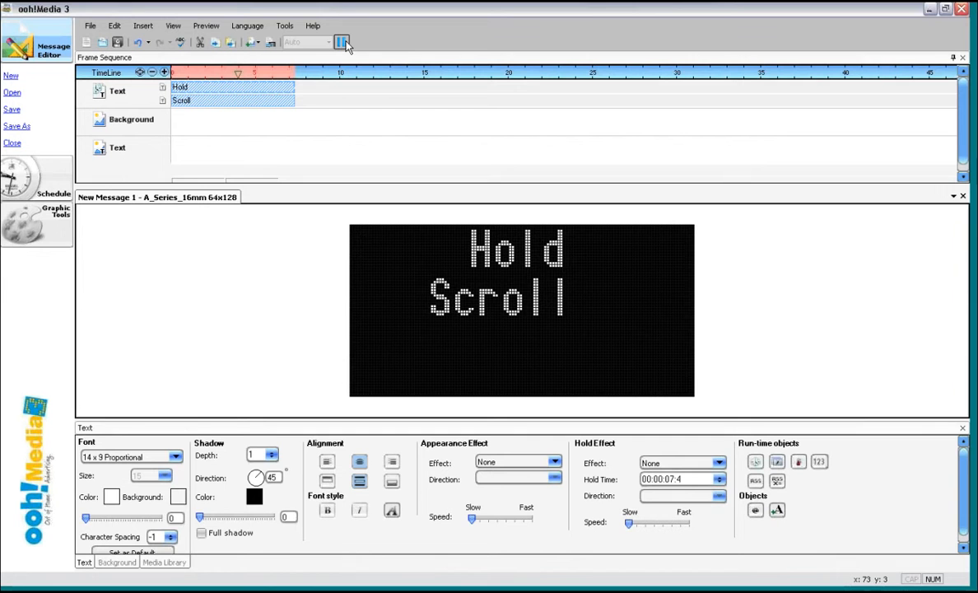
click(345, 45)
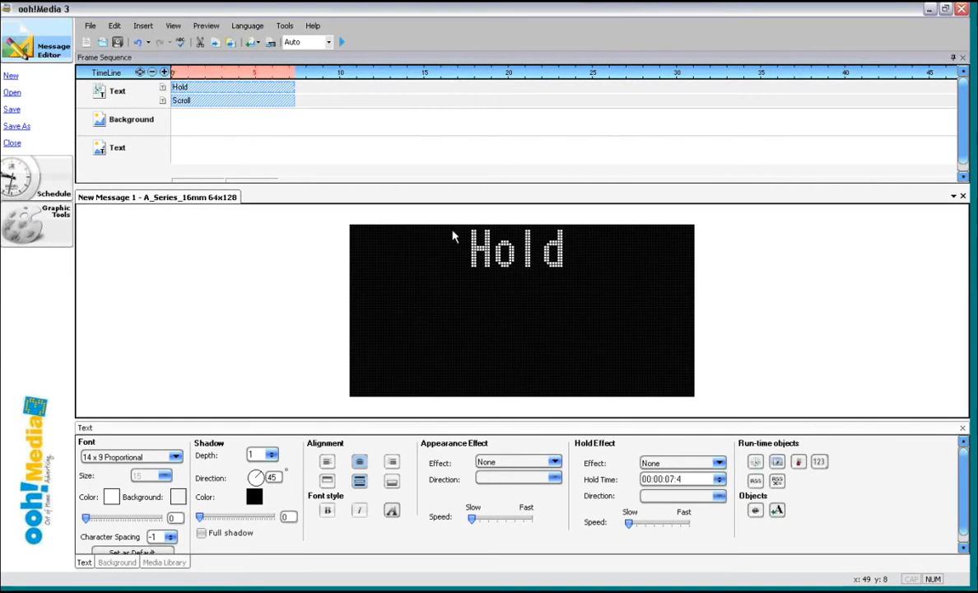
- Delete the Scroll text object
click(284, 103)
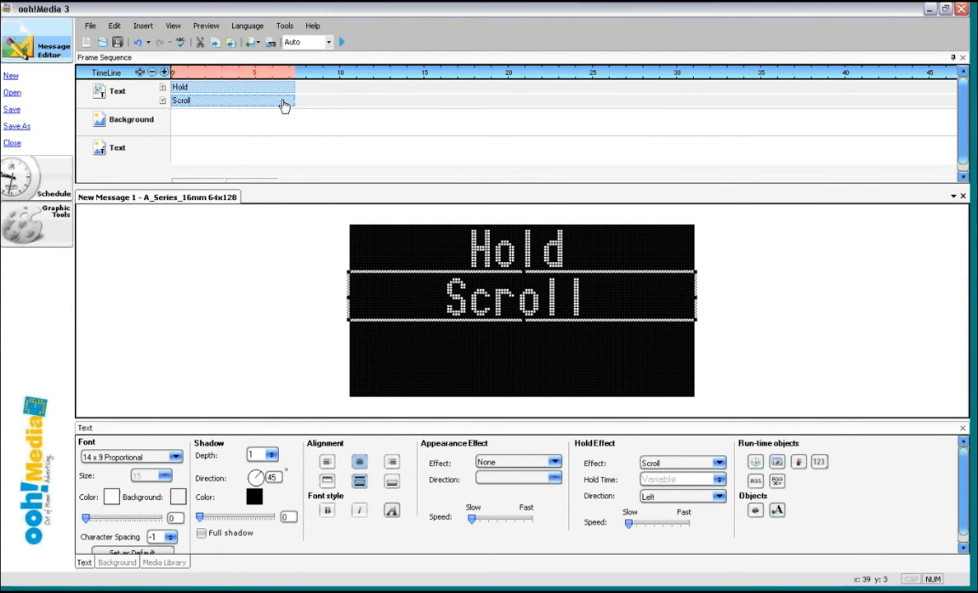
right_click(208, 102)
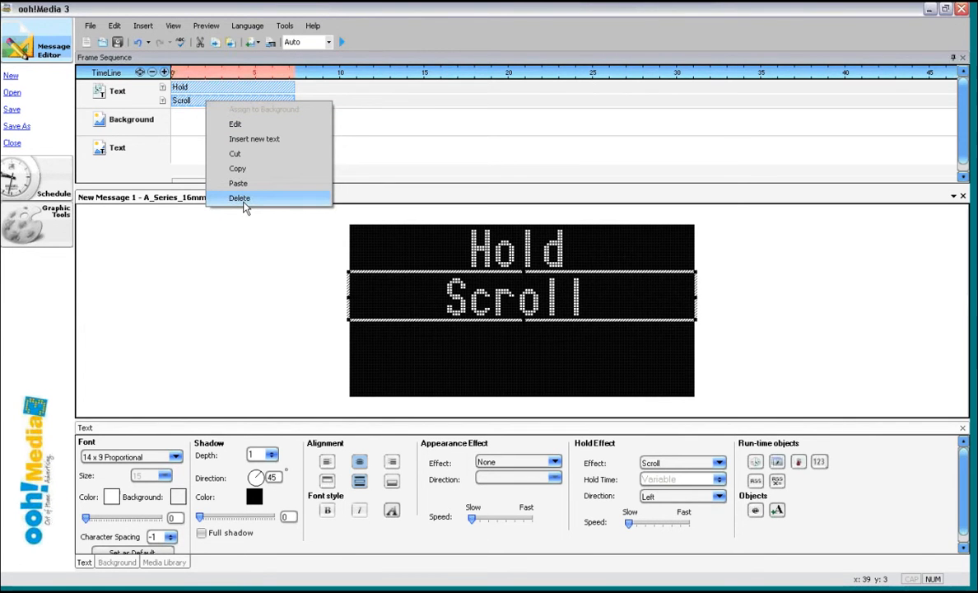
click(239, 198)
- Try Snow and Spin appearance effects on the Hold text with a preview, then reset the effect to None
right_click(244, 87)
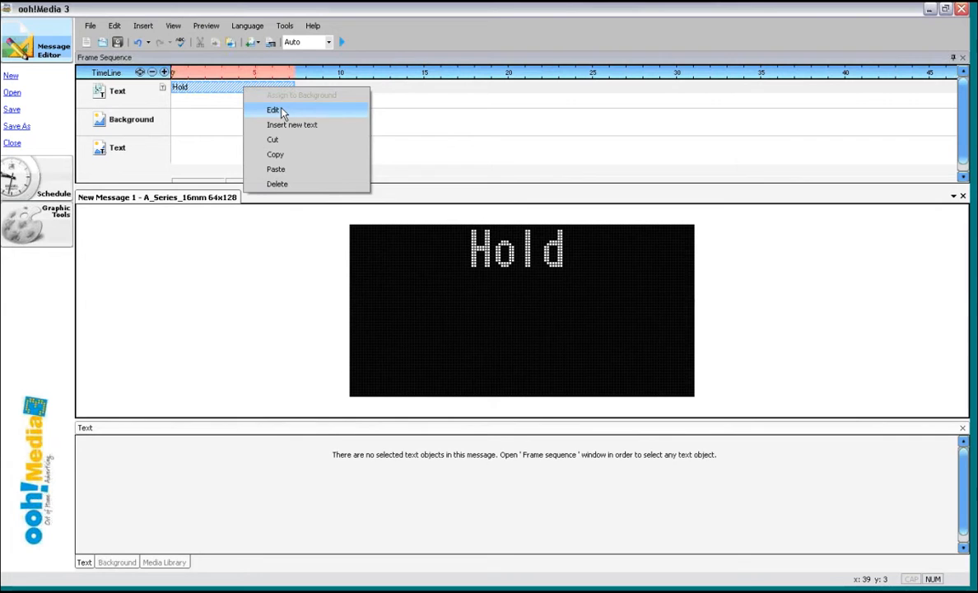
click(280, 112)
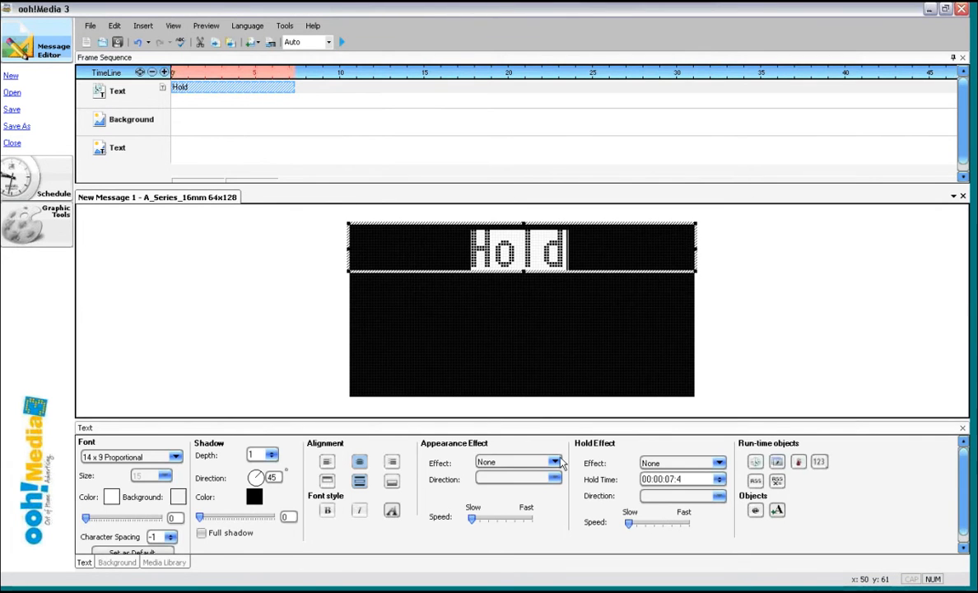
click(556, 463)
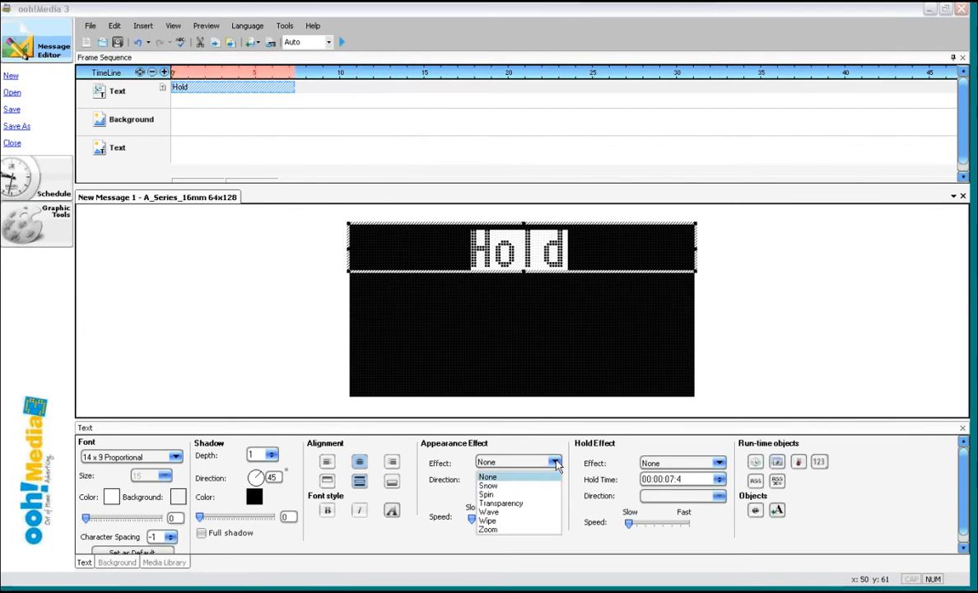
click(504, 485)
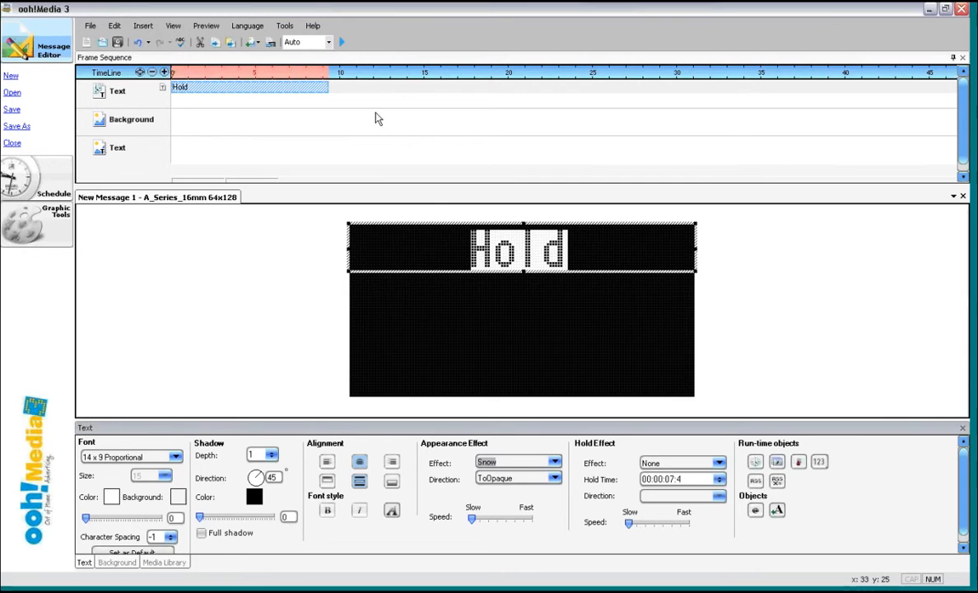
click(341, 42)
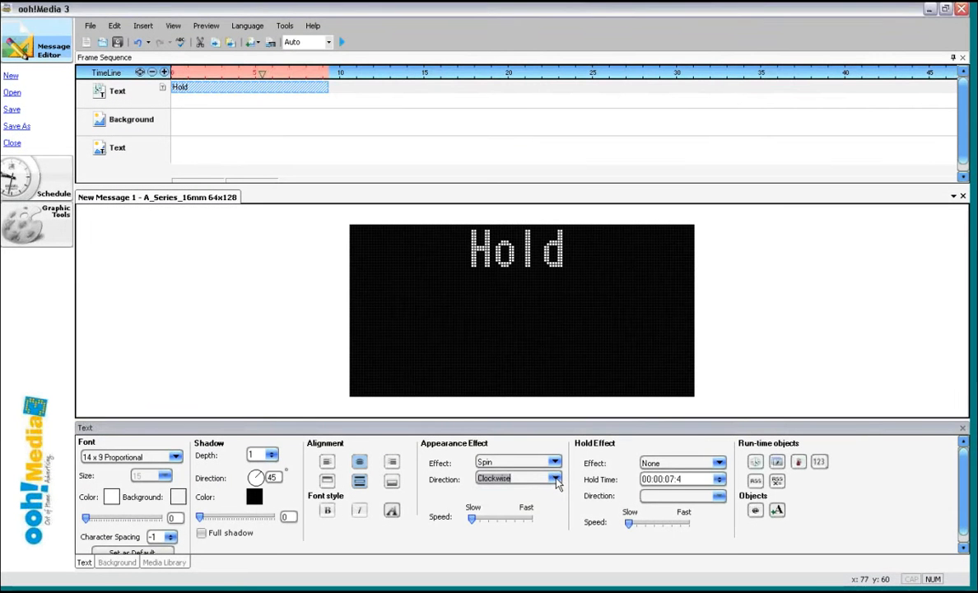
click(539, 478)
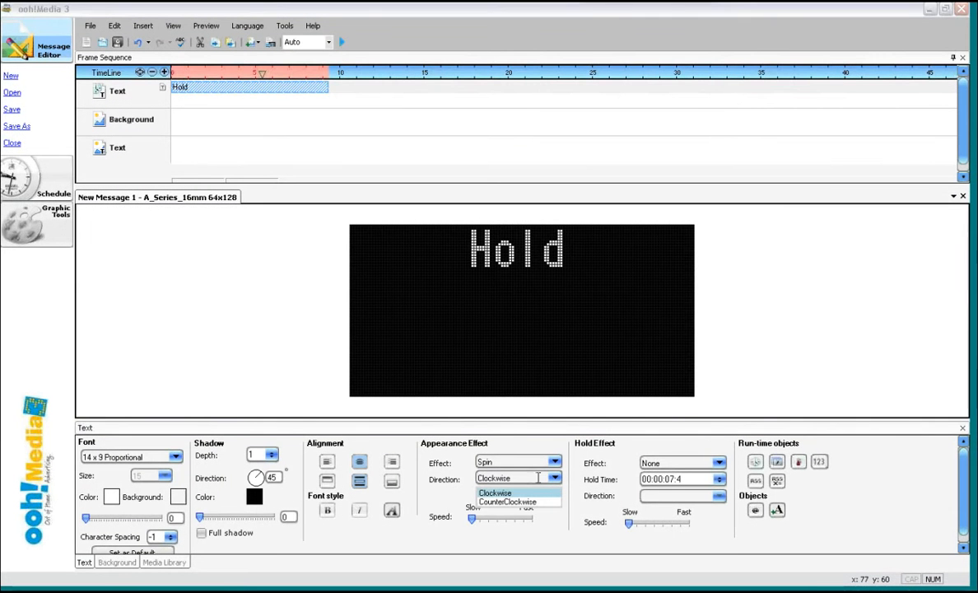
click(537, 476)
click(514, 462)
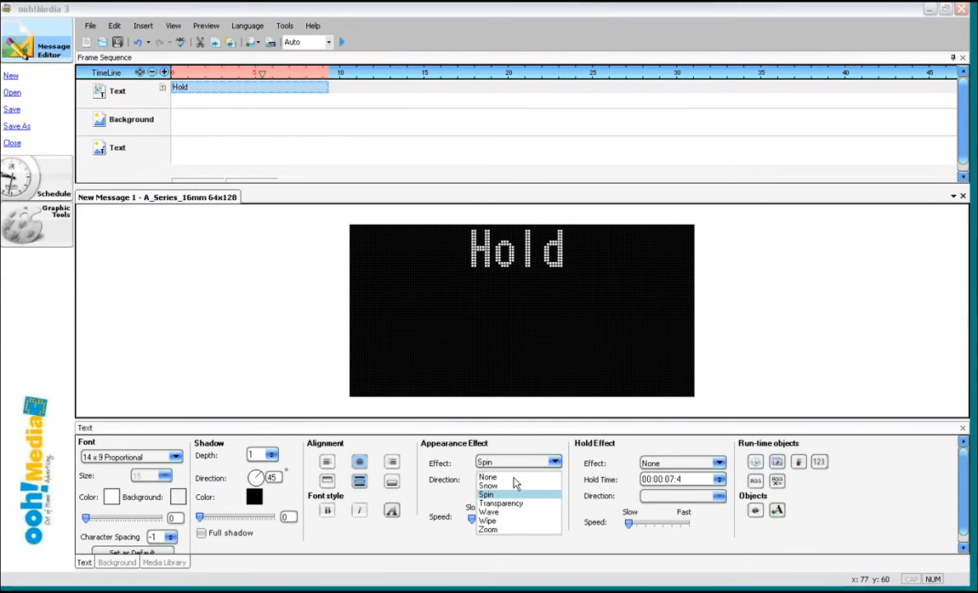
click(513, 478)
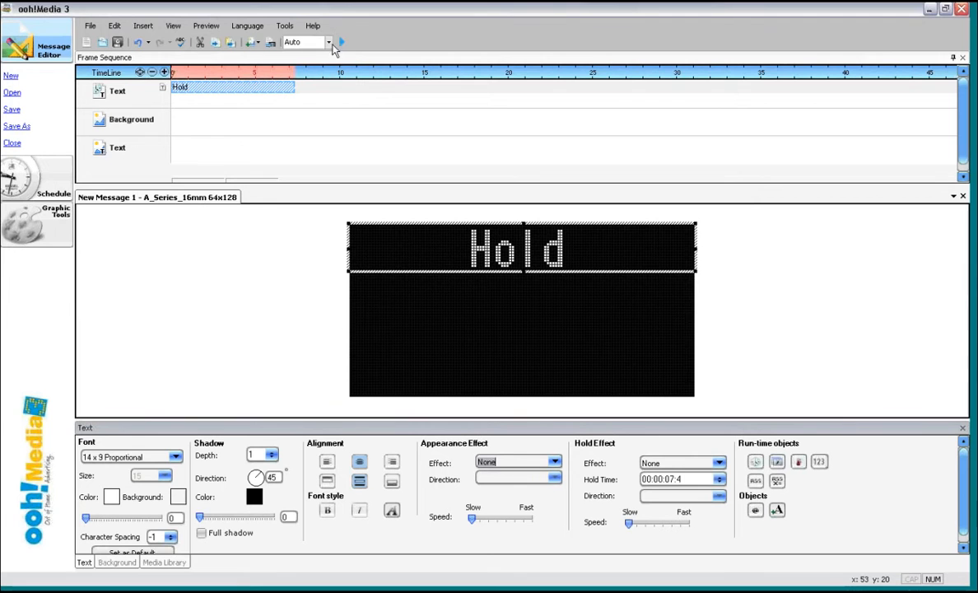
click(342, 42)
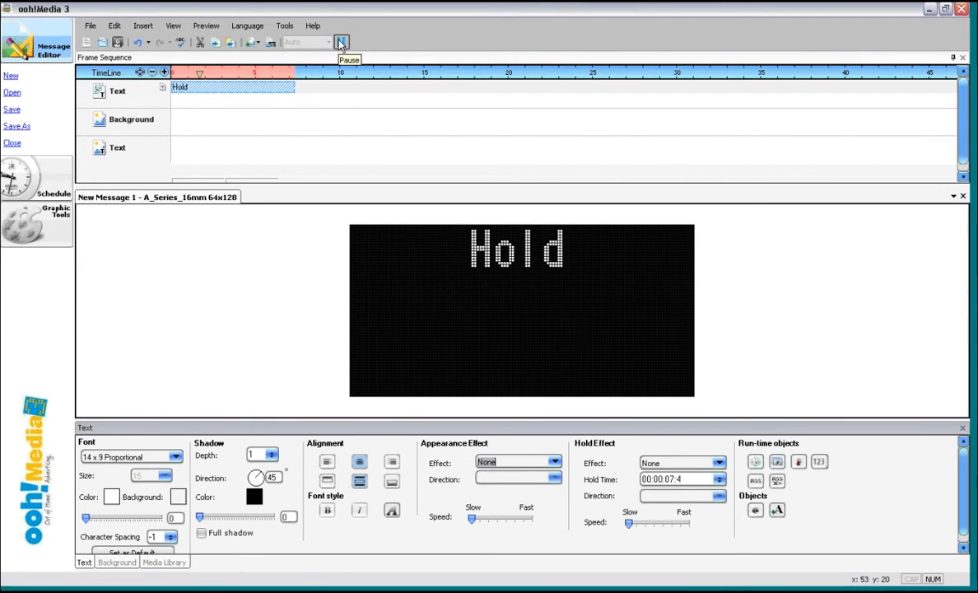
click(342, 42)
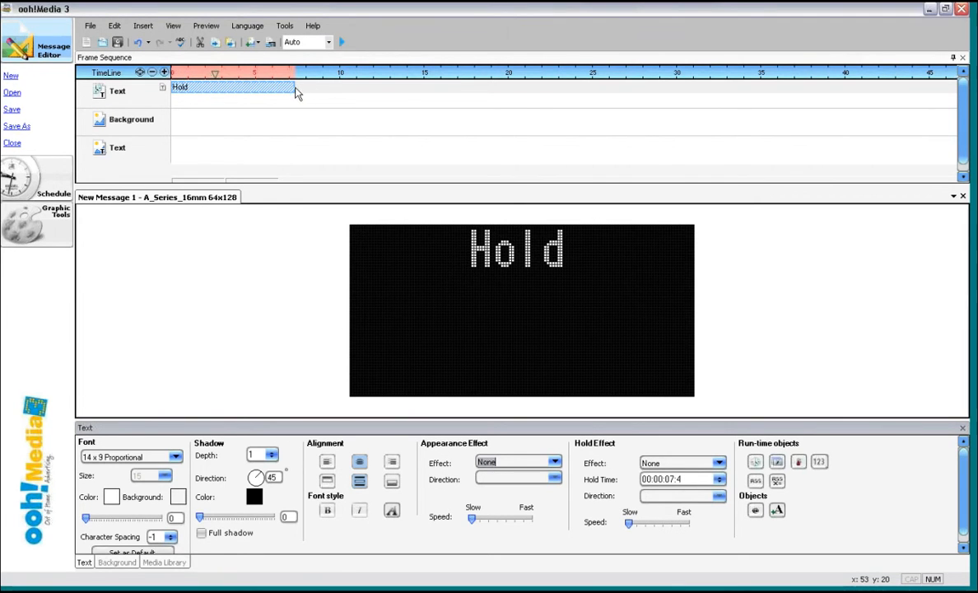
- Shorten the Hold object to 3 seconds on the timeline and insert a new text object placed right after it
drag(292, 88, 216, 93)
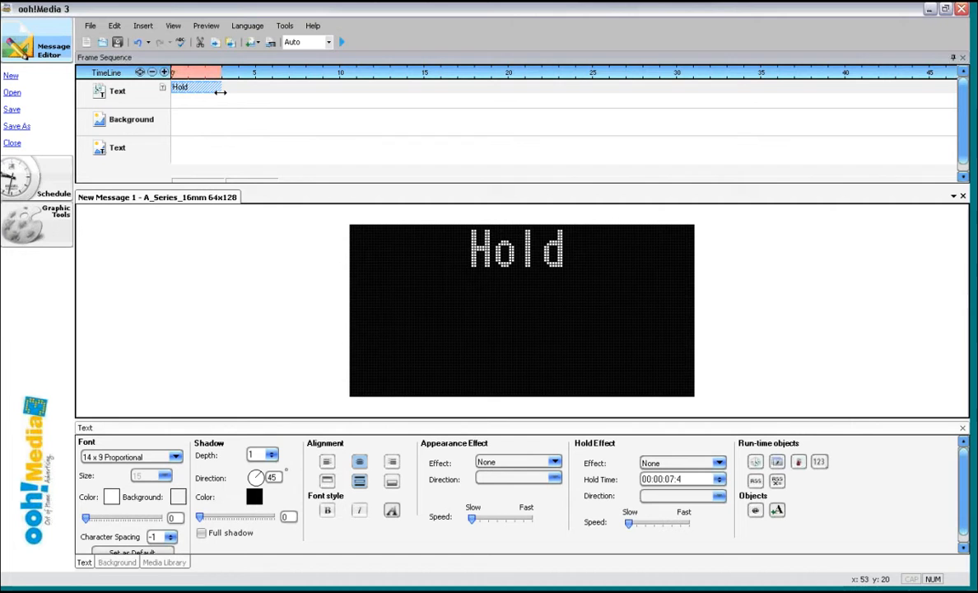
click(221, 93)
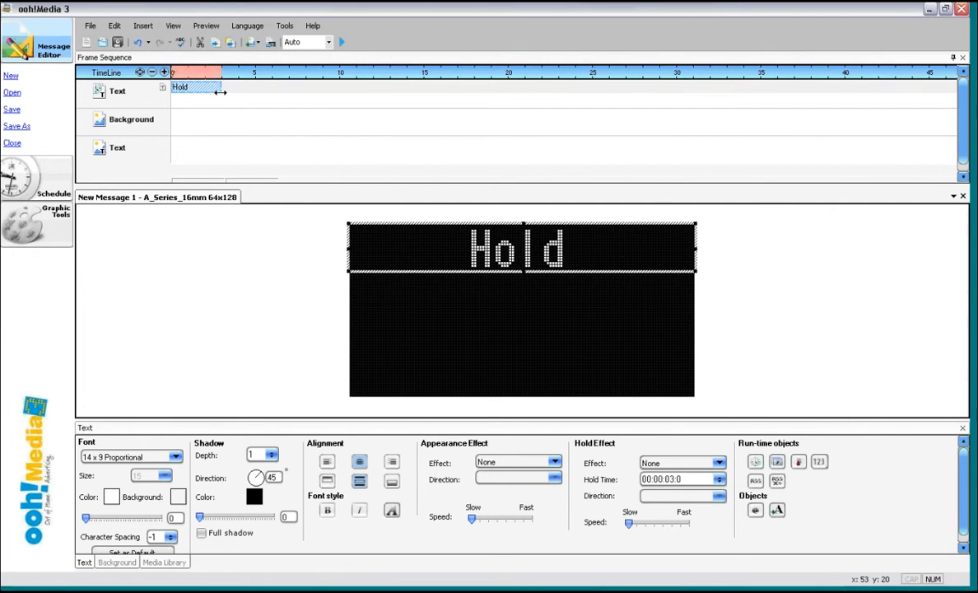
click(144, 25)
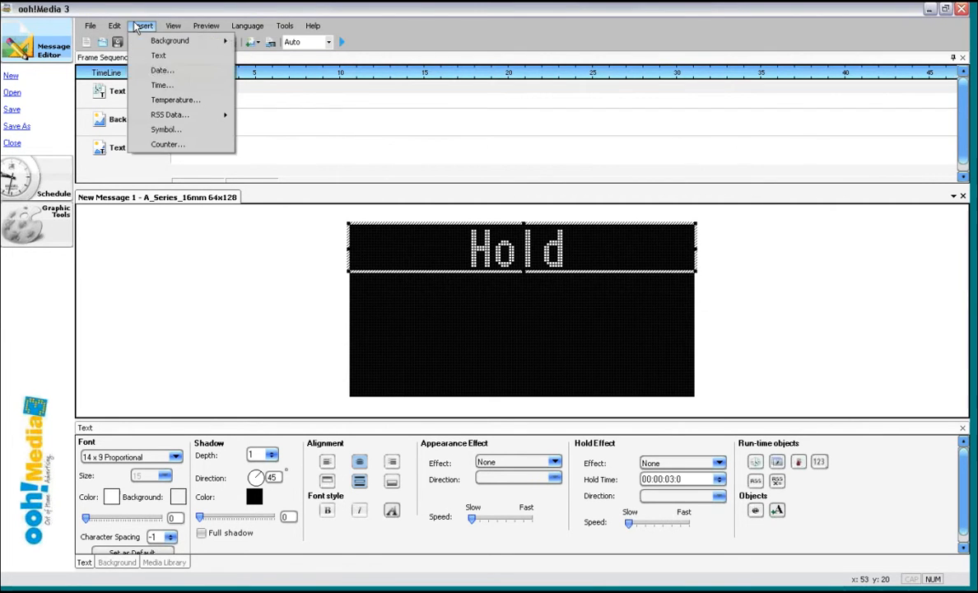
click(167, 61)
drag(185, 108, 235, 91)
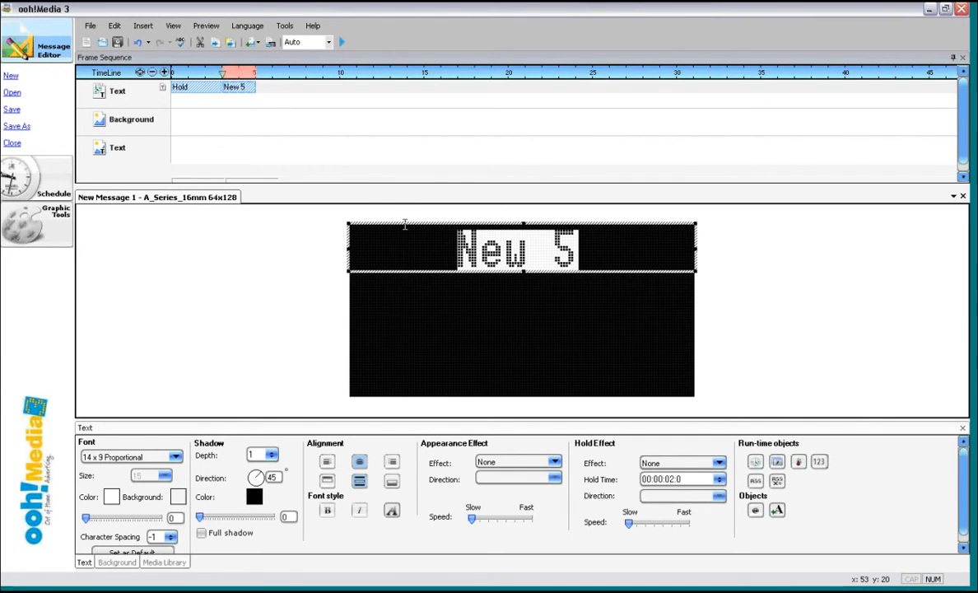
- Move the new text box down to the middle of the display
click(399, 219)
click(403, 286)
drag(402, 286, 399, 290)
- Replace the new text object's text with "Hold 2"
drag(585, 323, 467, 323)
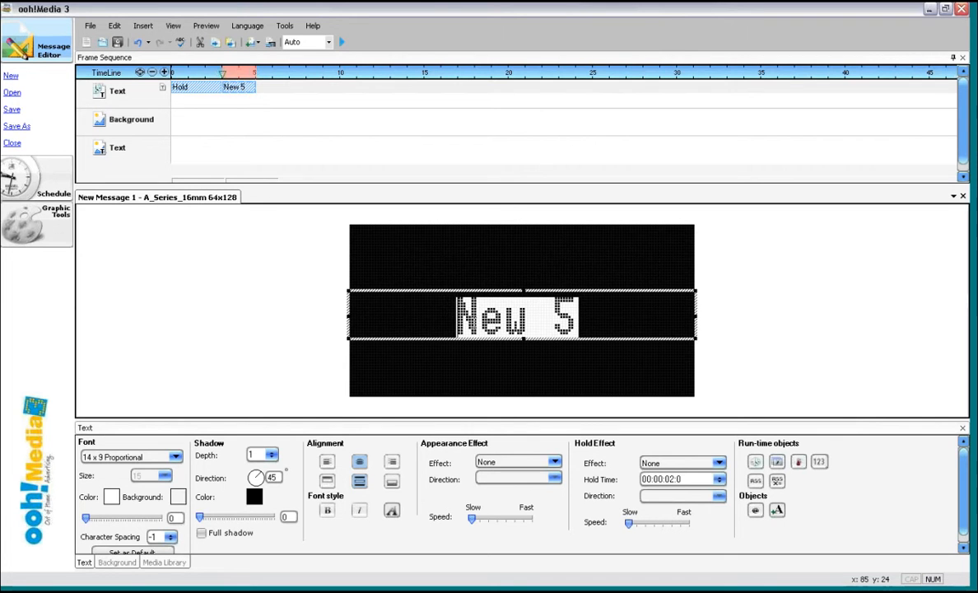
text(Hold)
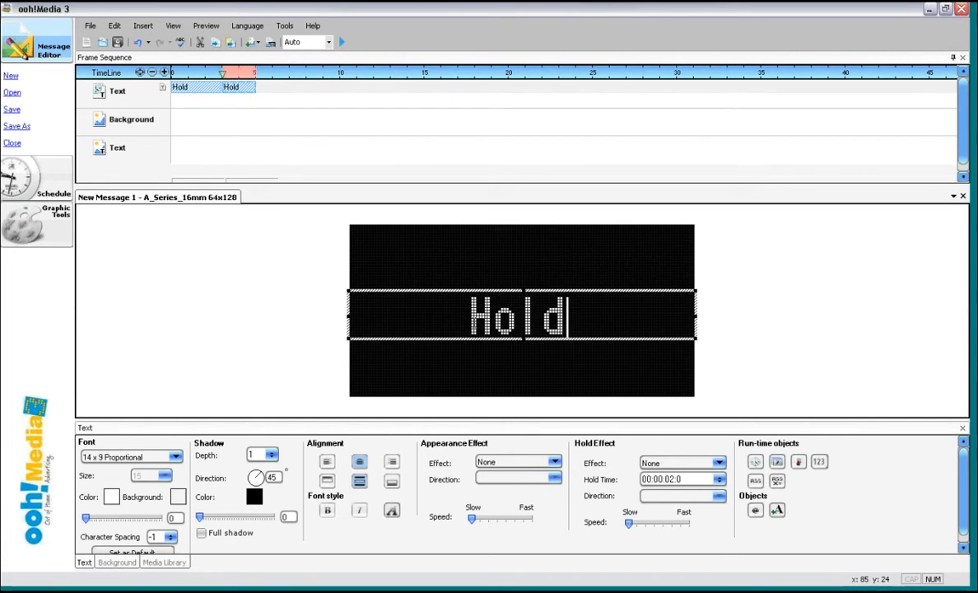
text( 3)
key(BackSpace)
text(2)
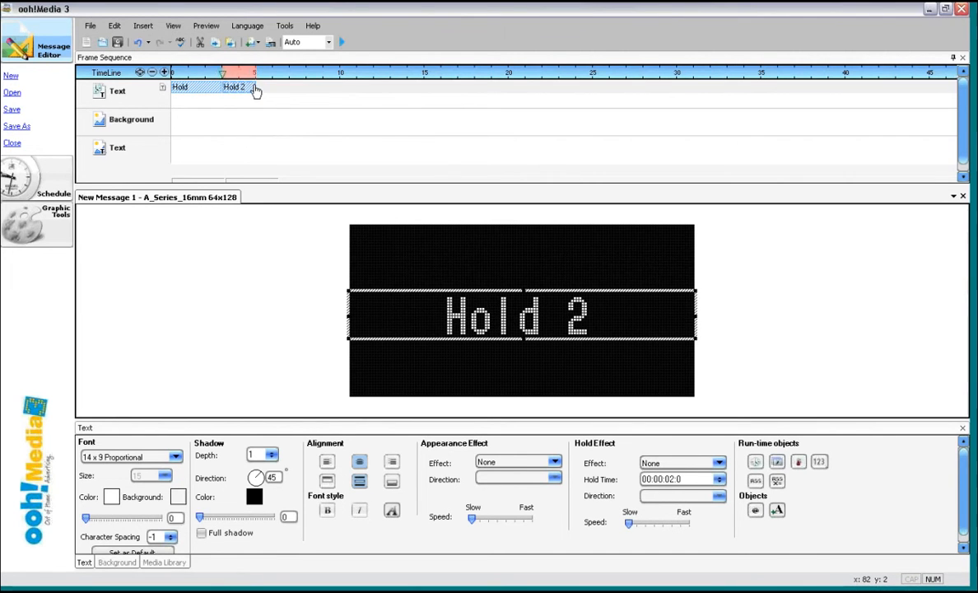
- Lengthen the Hold 2 object to 3 seconds on the timeline and preview the message
drag(255, 86, 270, 85)
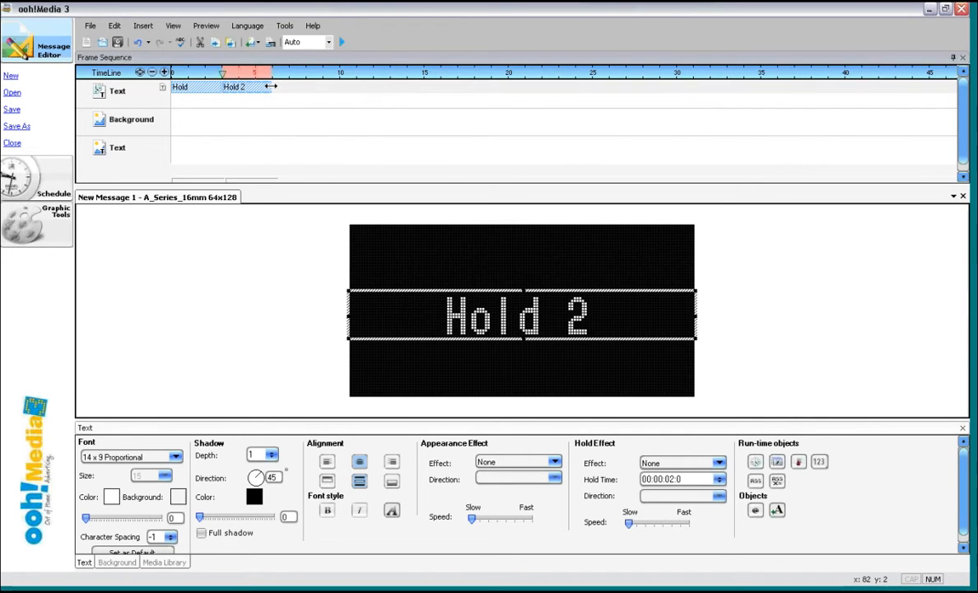
click(343, 42)
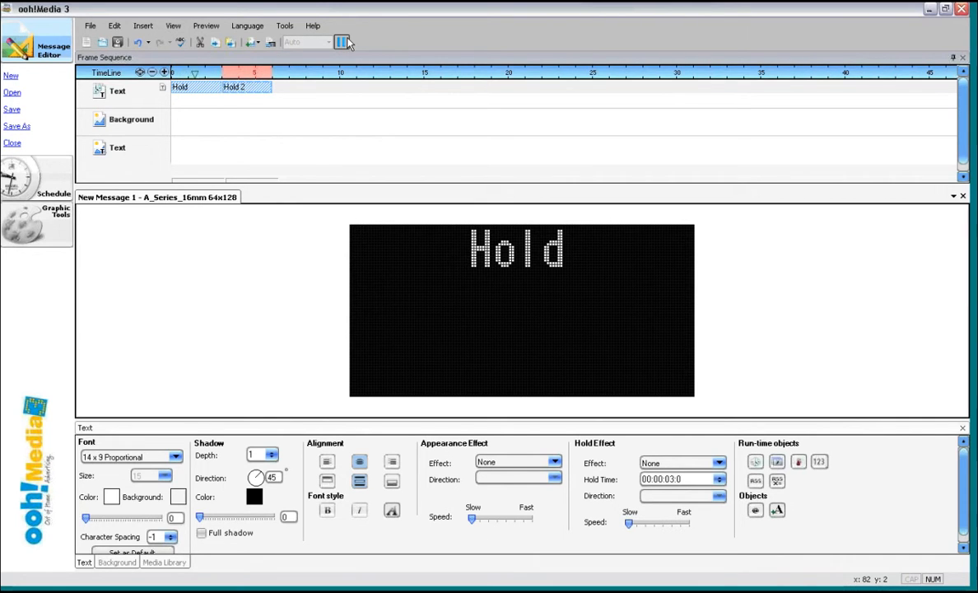
click(345, 42)
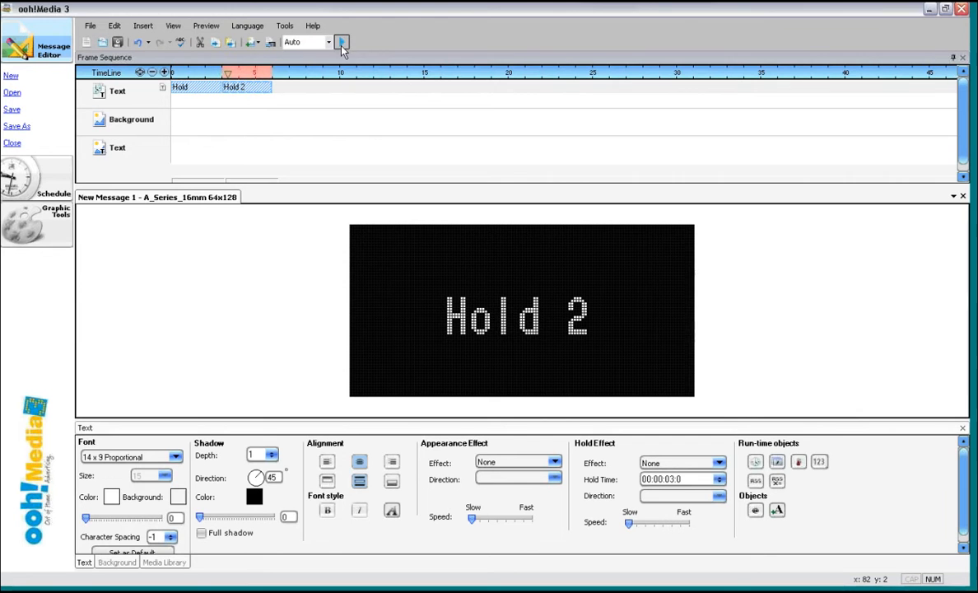
- Move the Hold 2 text box up to the top of the display
right_click(250, 92)
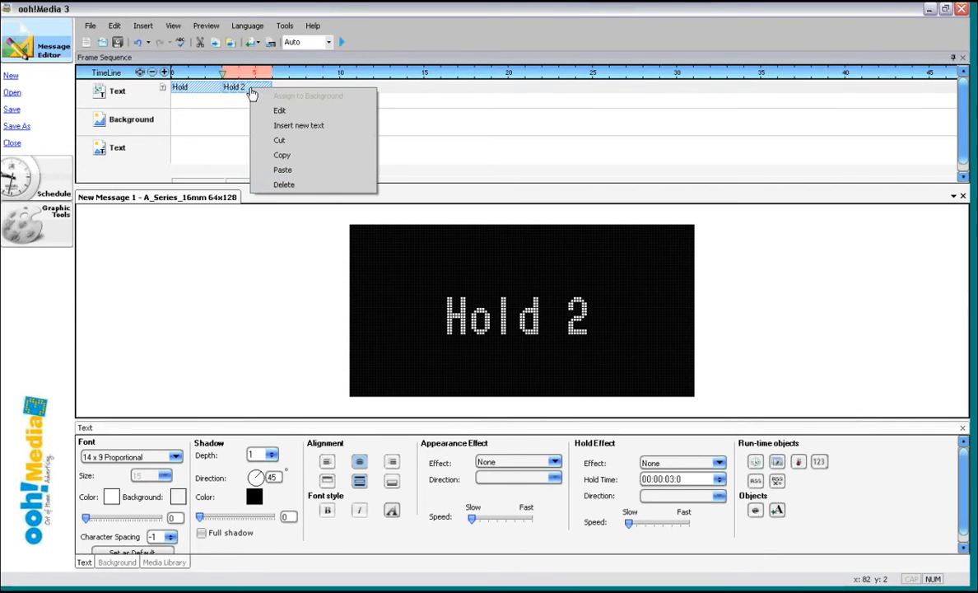
click(299, 118)
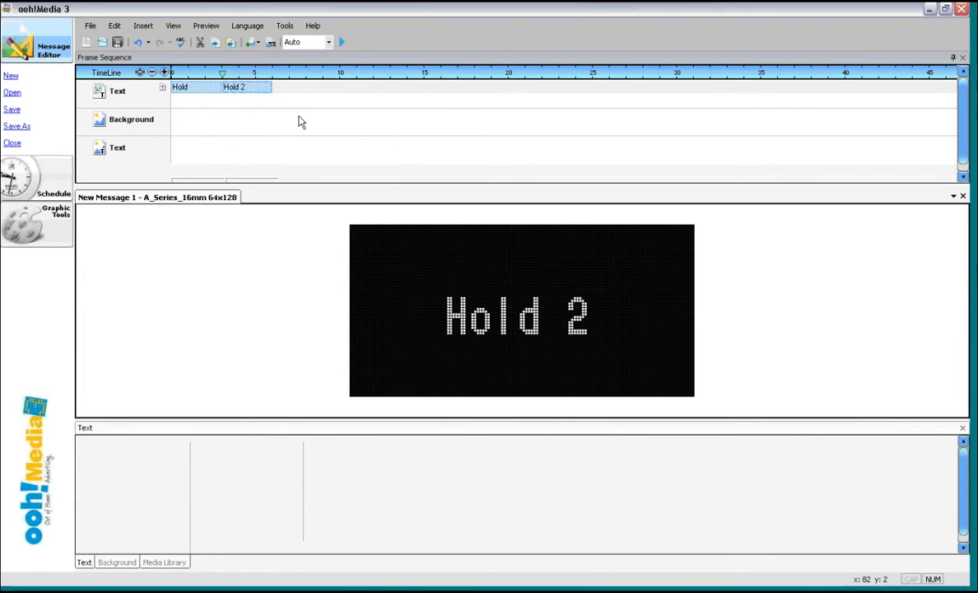
drag(450, 290, 450, 225)
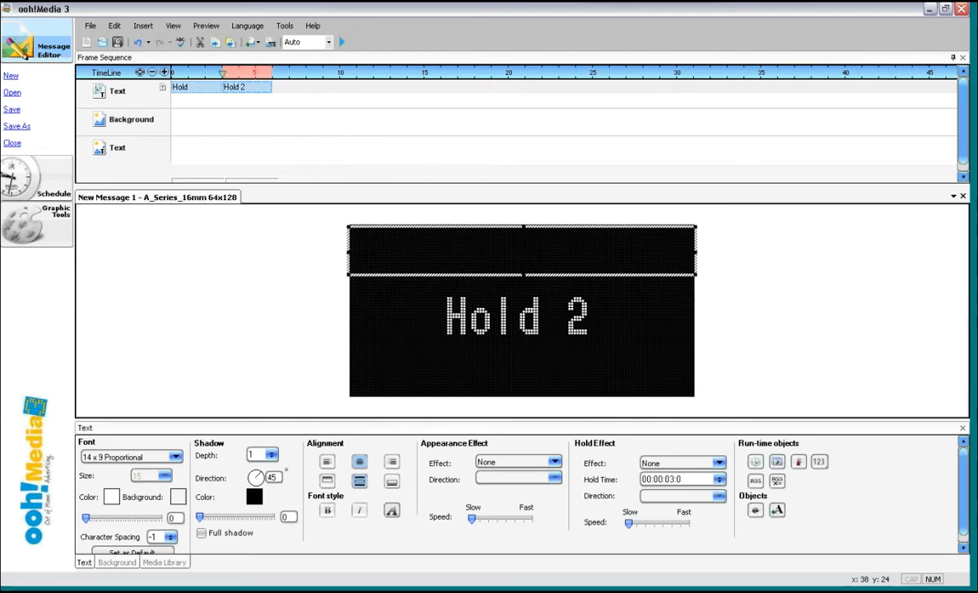
- Insert a new text object lasting 6 seconds from the timeline start and move it to the display's bottom
click(145, 27)
mouse_move(152, 41)
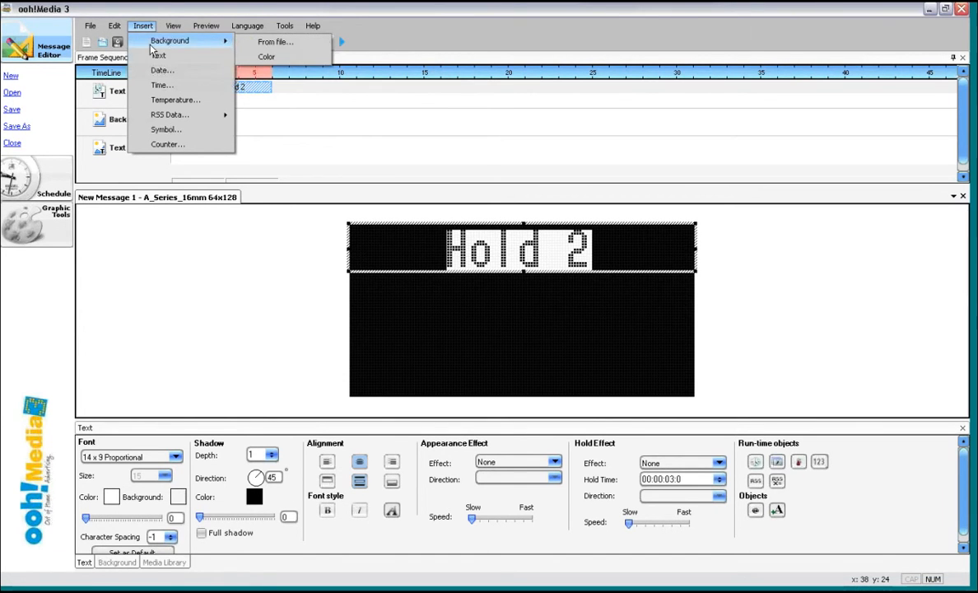
click(160, 58)
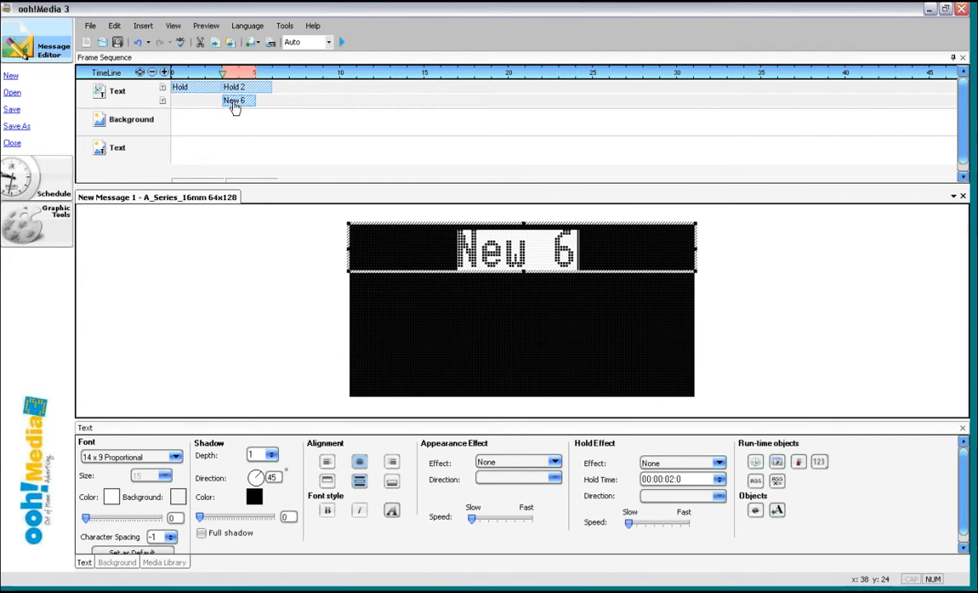
drag(235, 107, 164, 104)
drag(240, 108, 188, 105)
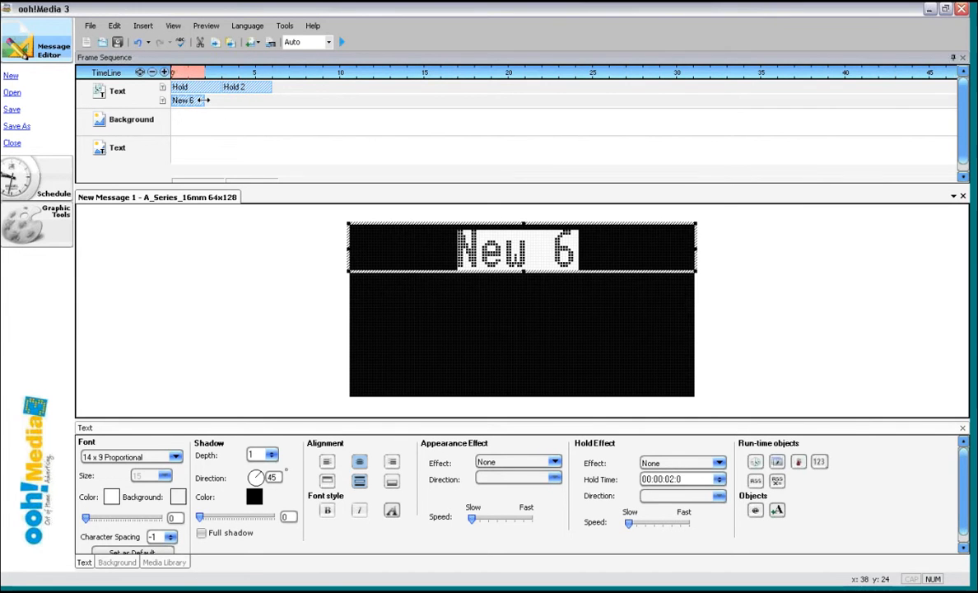
drag(204, 100, 271, 99)
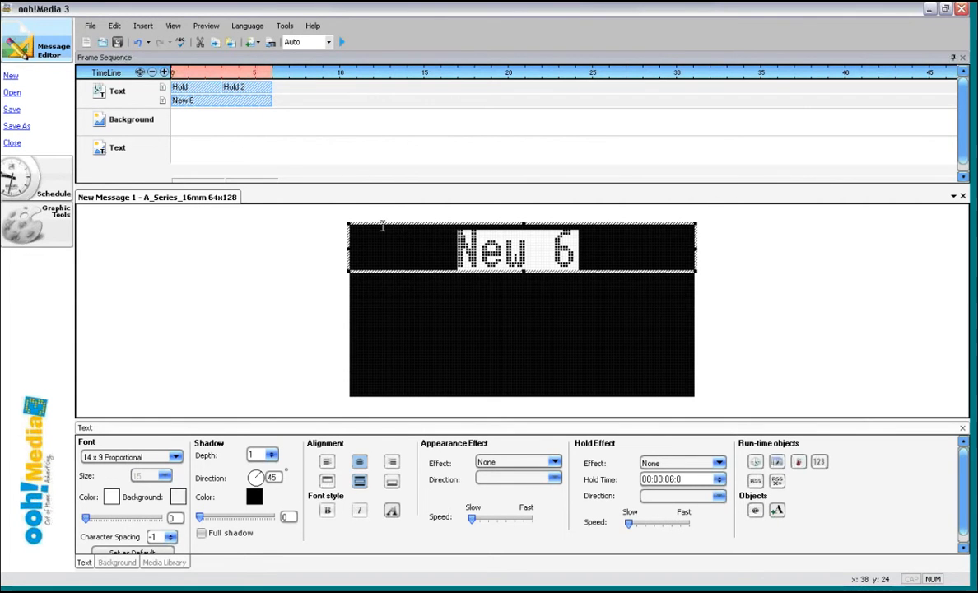
drag(383, 224, 380, 344)
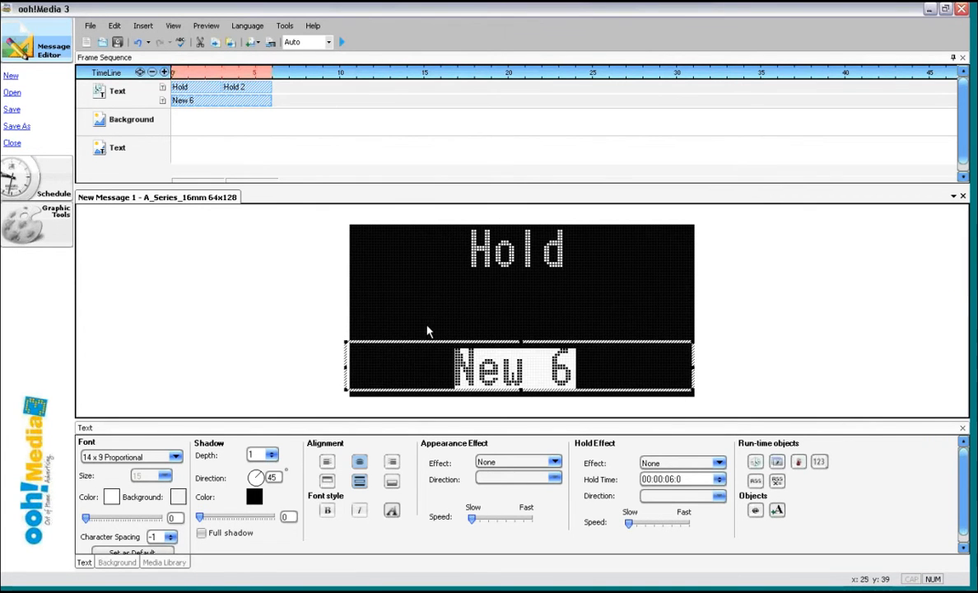
- Give the new text a Scroll hold effect with direction Left and preview the message
click(719, 463)
click(657, 492)
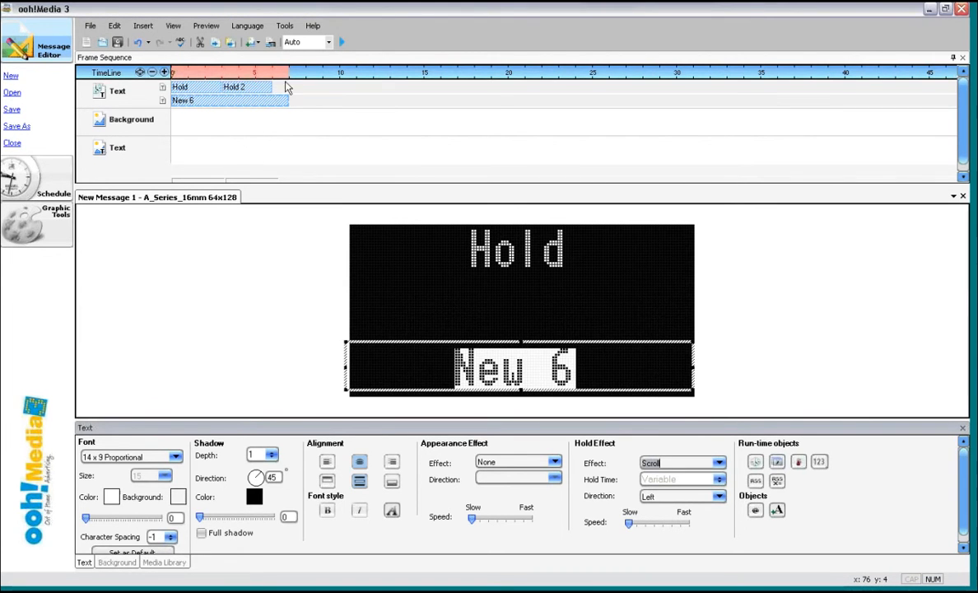
click(342, 42)
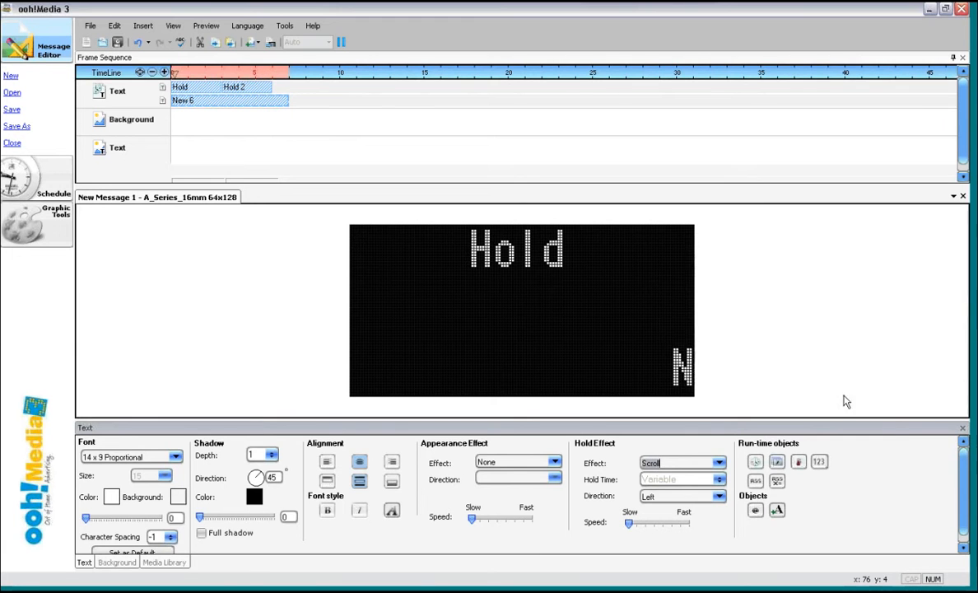
click(239, 104)
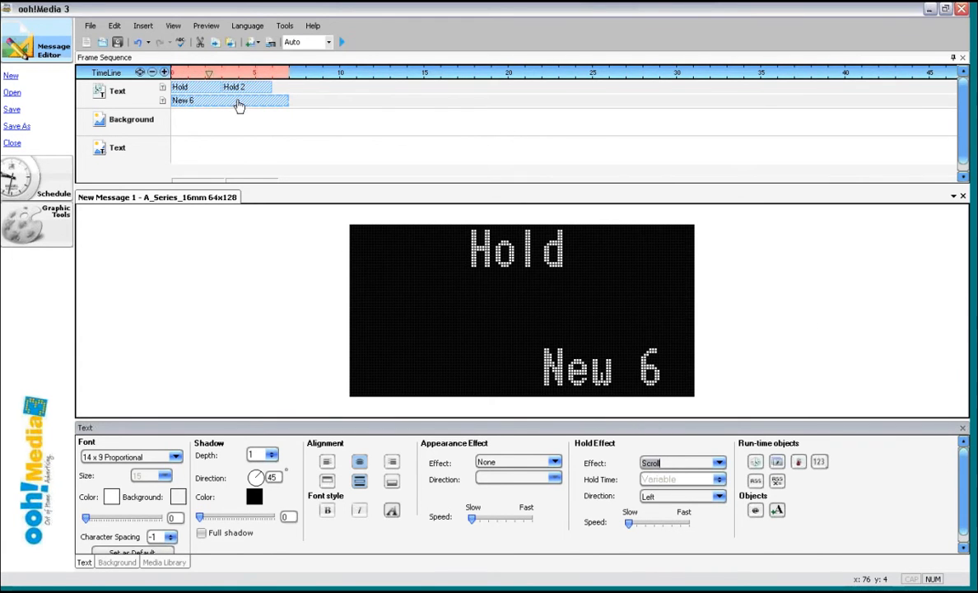
- Delete all three text objects from the timeline
right_click(239, 104)
click(301, 199)
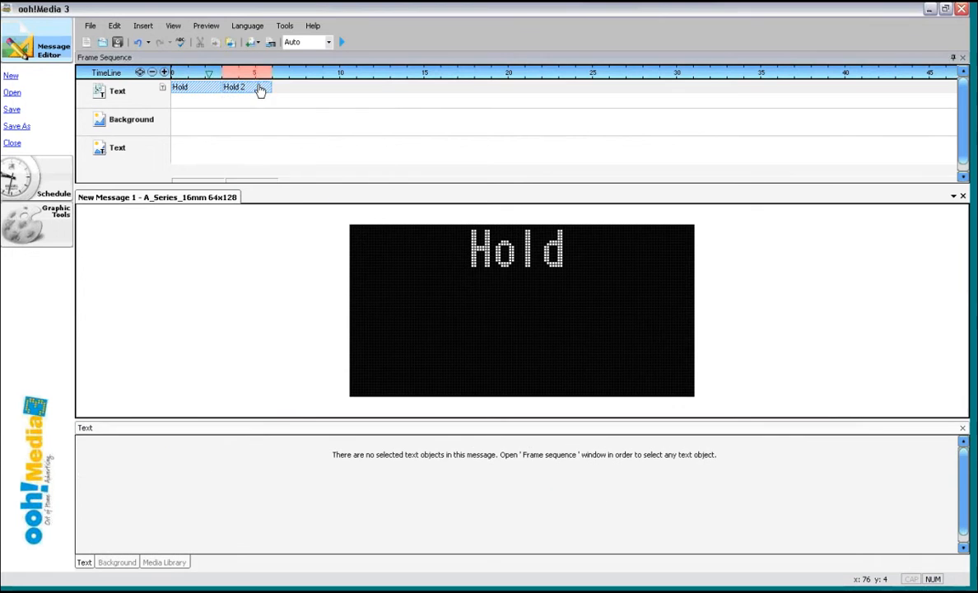
right_click(258, 87)
click(303, 182)
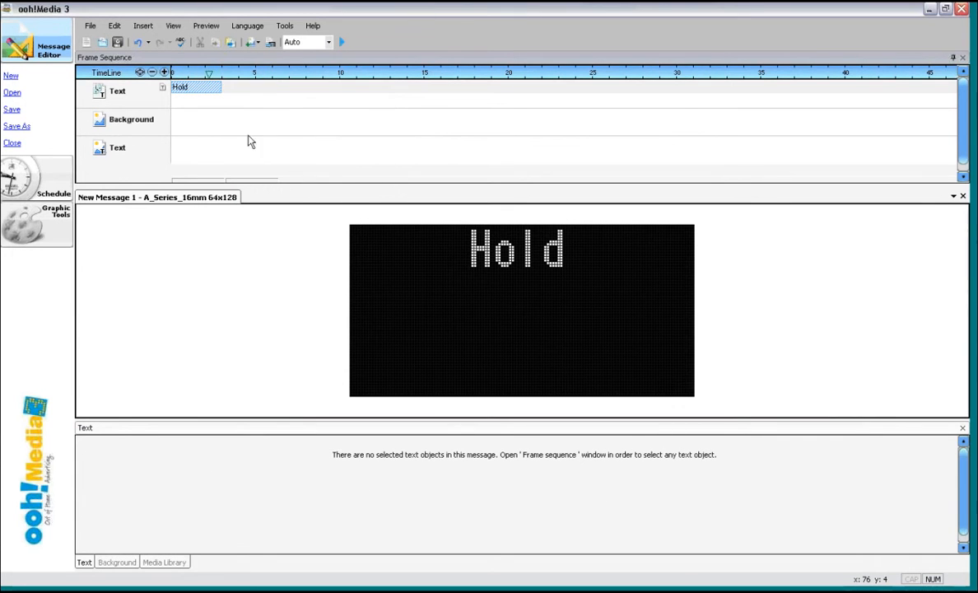
right_click(205, 90)
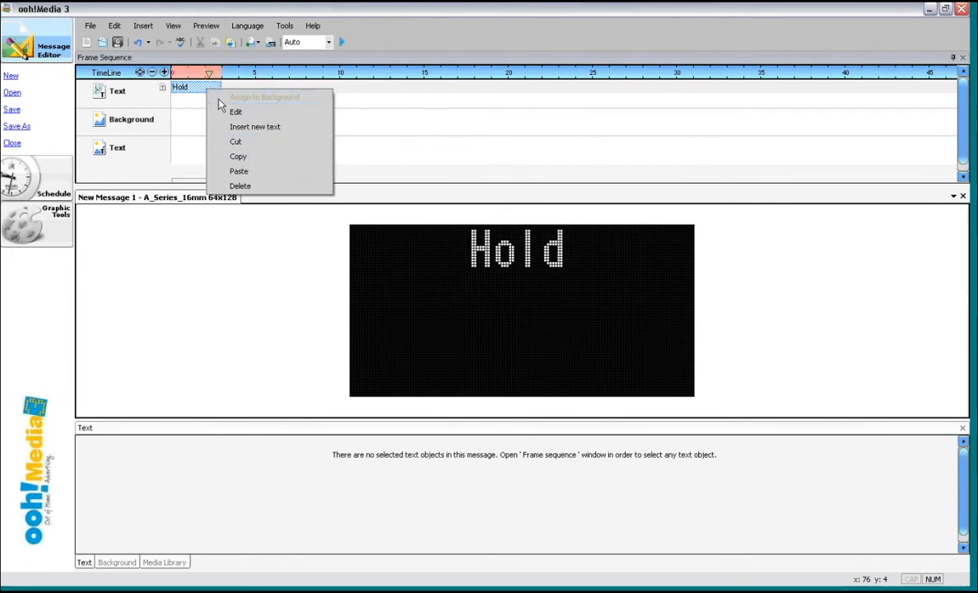
click(246, 186)
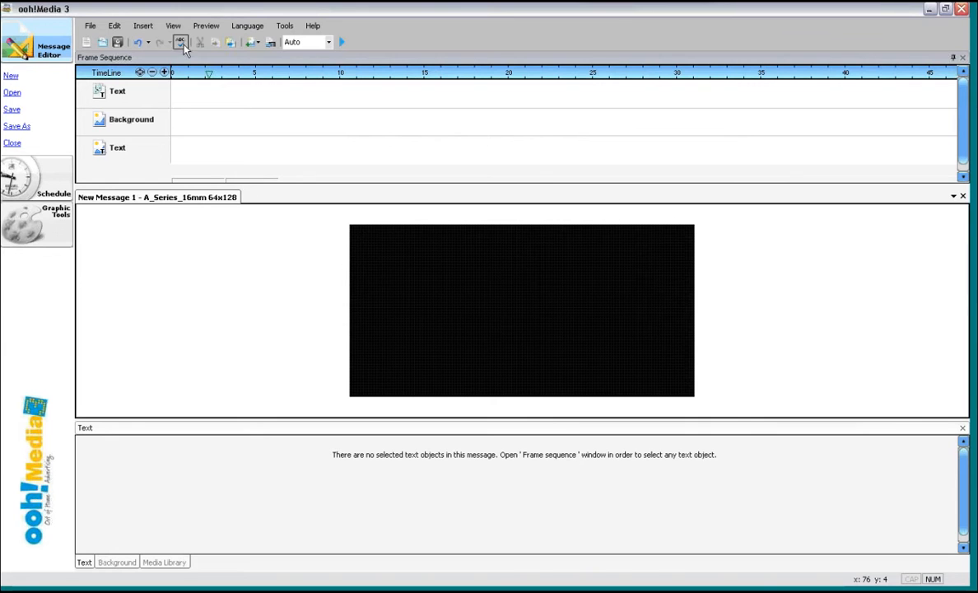
- Insert a short date in M/d/yyyy format at the bottom of the display, starting at the timeline's beginning
click(143, 26)
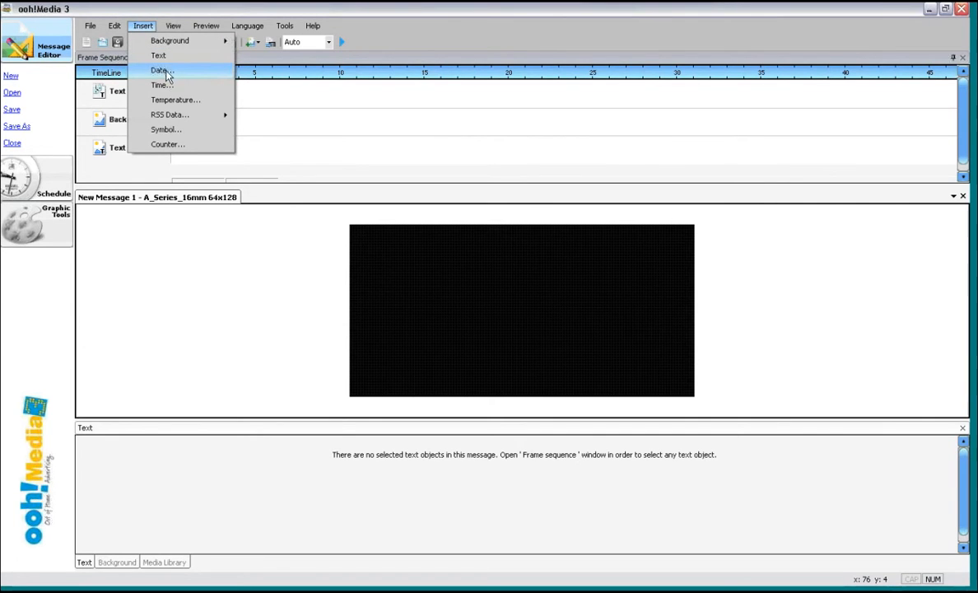
click(164, 70)
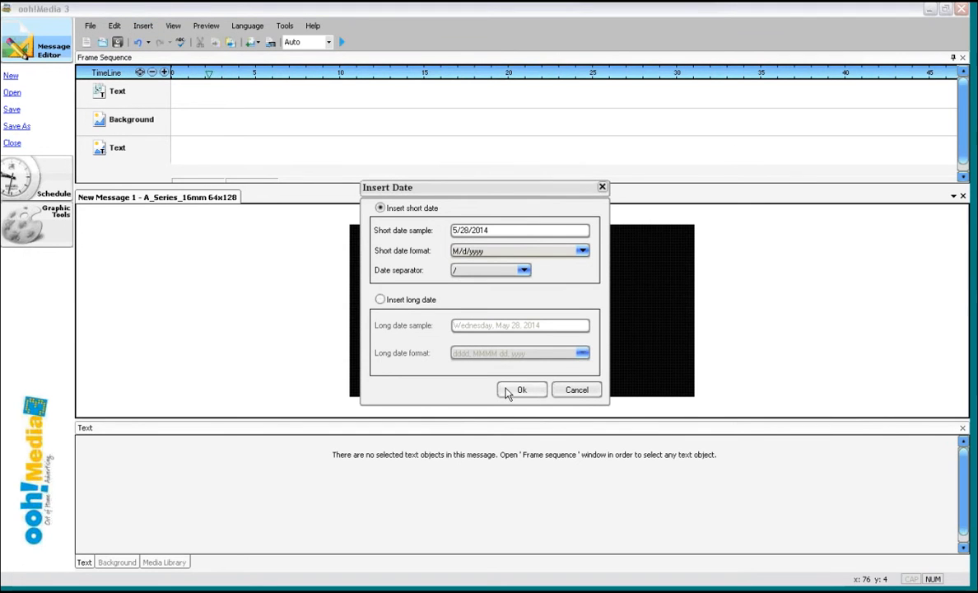
click(520, 390)
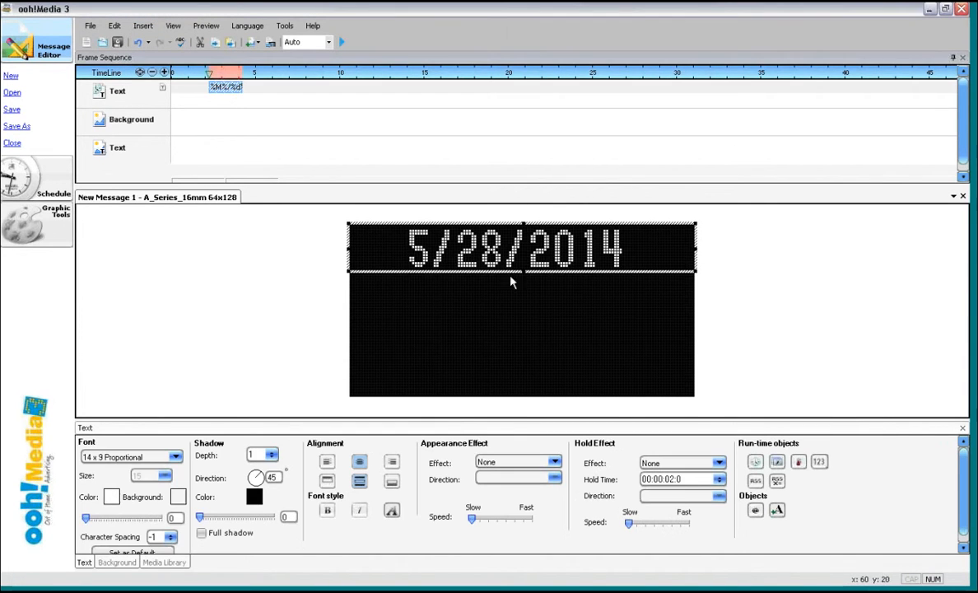
drag(499, 222, 497, 345)
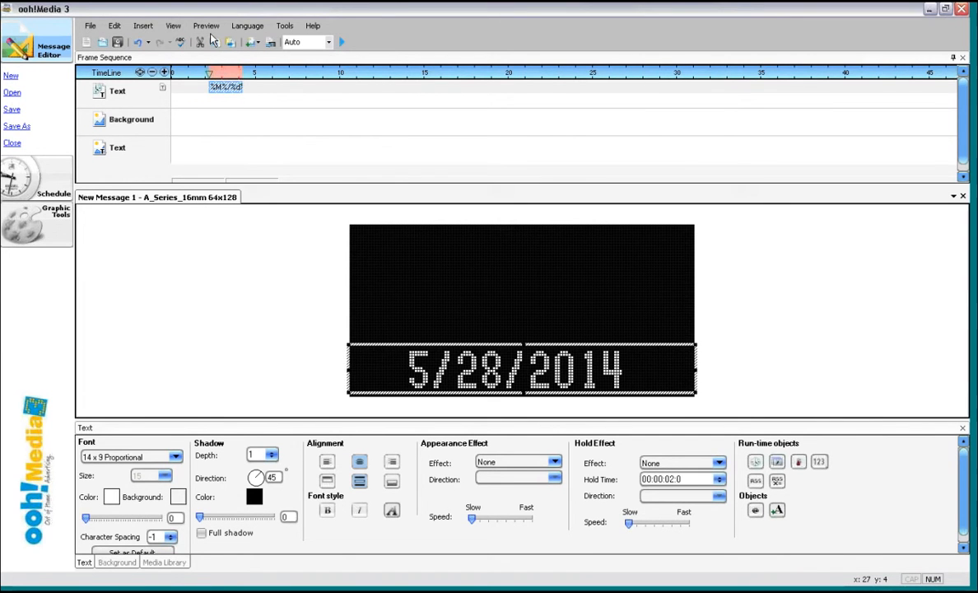
drag(233, 94, 195, 92)
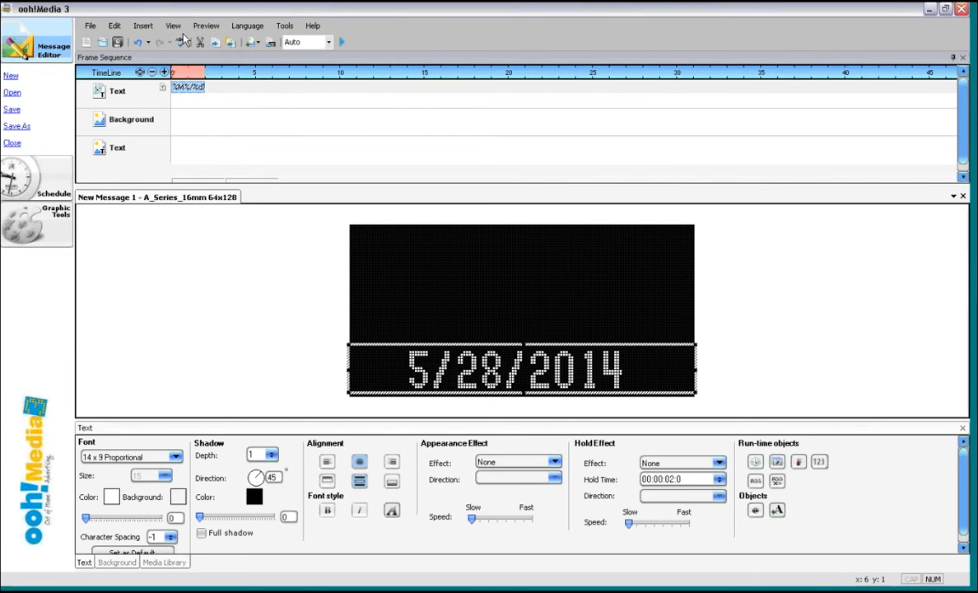
- Try inserting the time into the date object, then delete the inserted time
click(144, 28)
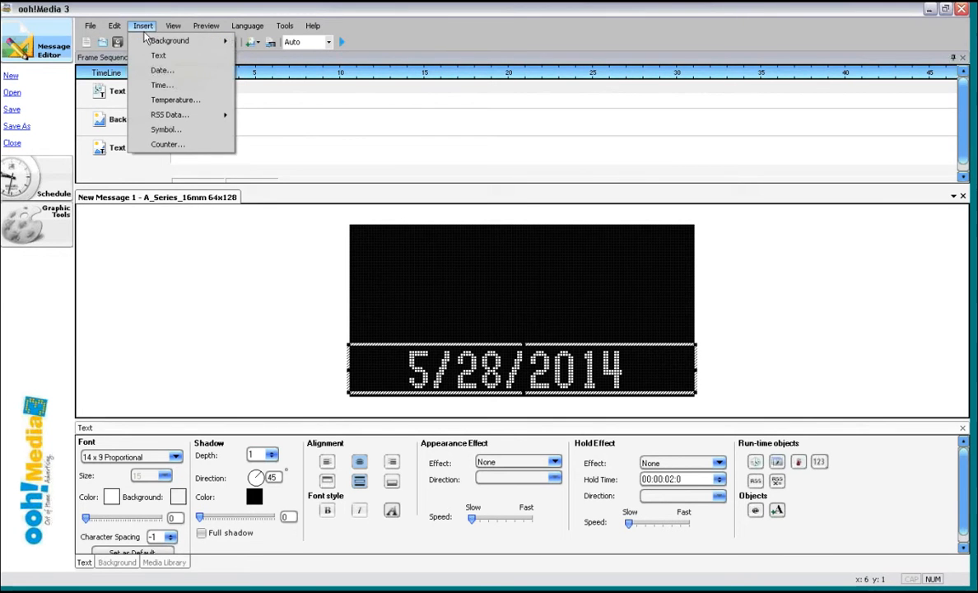
click(162, 89)
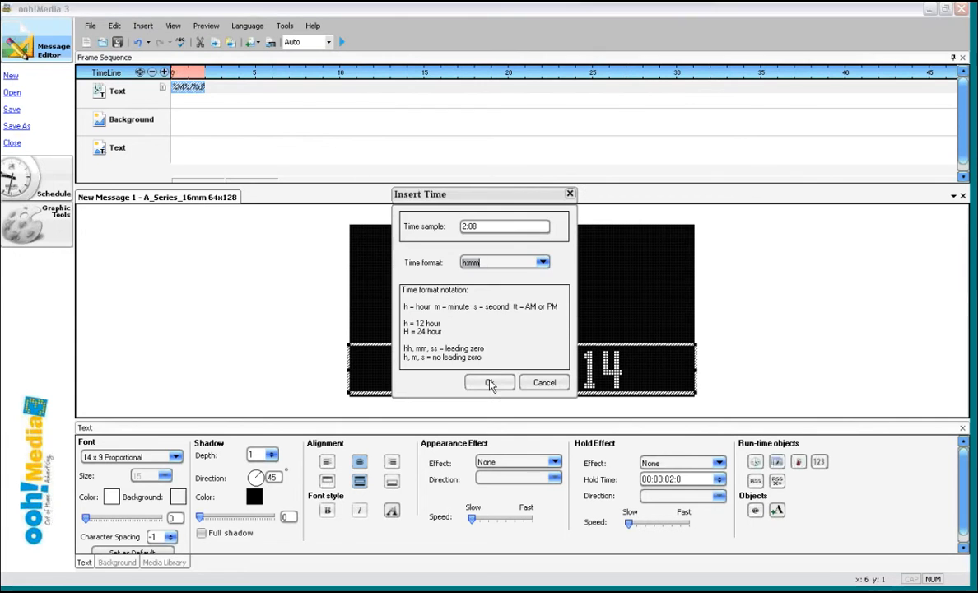
click(489, 383)
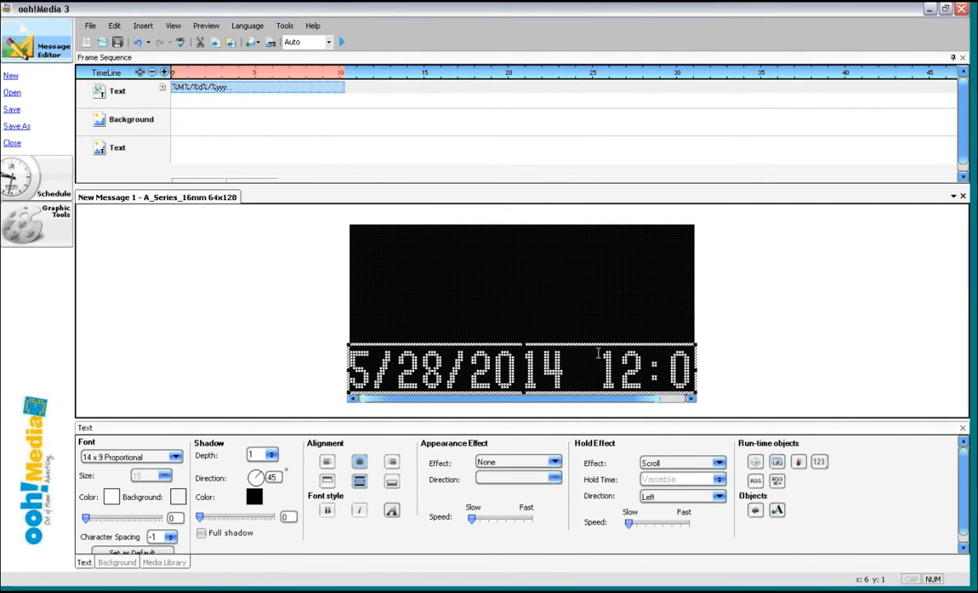
key(Delete)
key(Delete)
key(Delete)
key(Delete)
key(Delete)
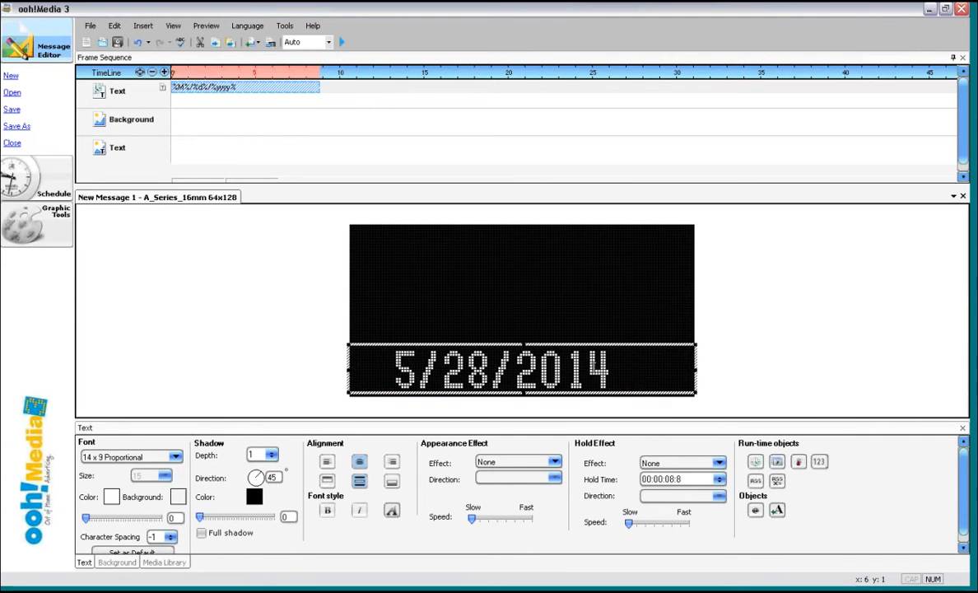
- Insert a new text object and clear its placeholder text
click(144, 26)
click(163, 56)
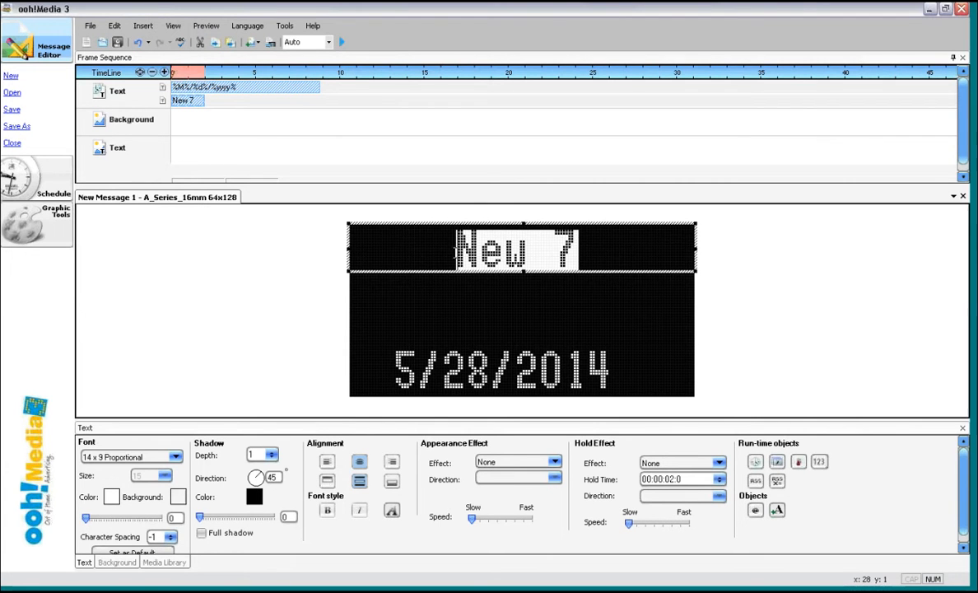
key(Delete)
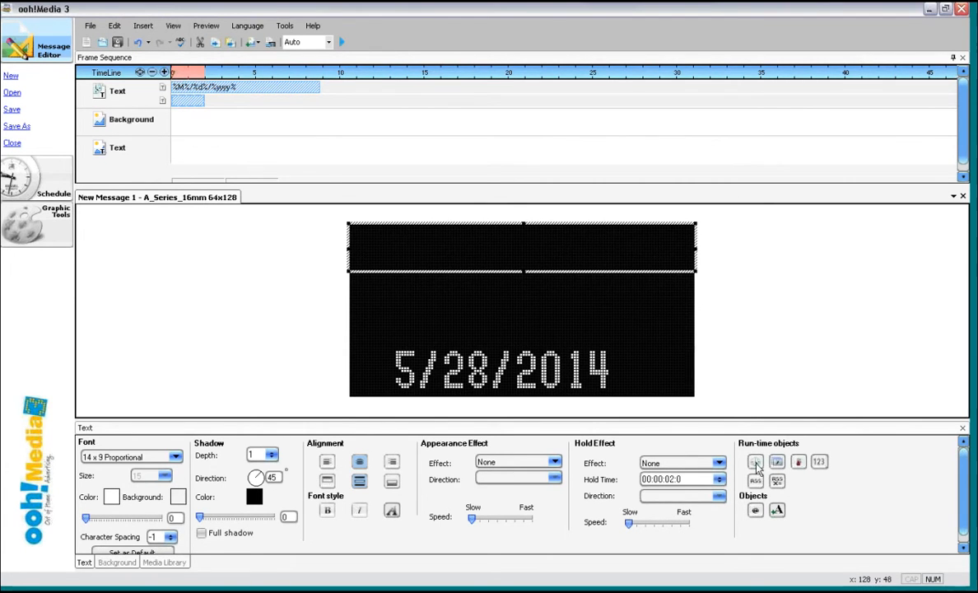
- Insert the time in h:mm format into the empty text object and move it to the middle of the display
click(145, 27)
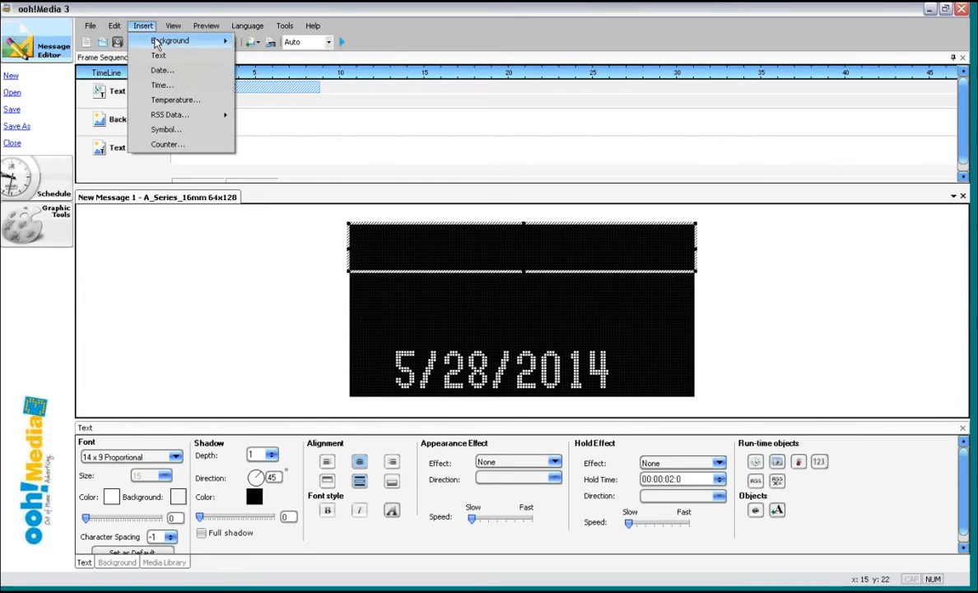
click(162, 85)
drag(437, 225, 436, 267)
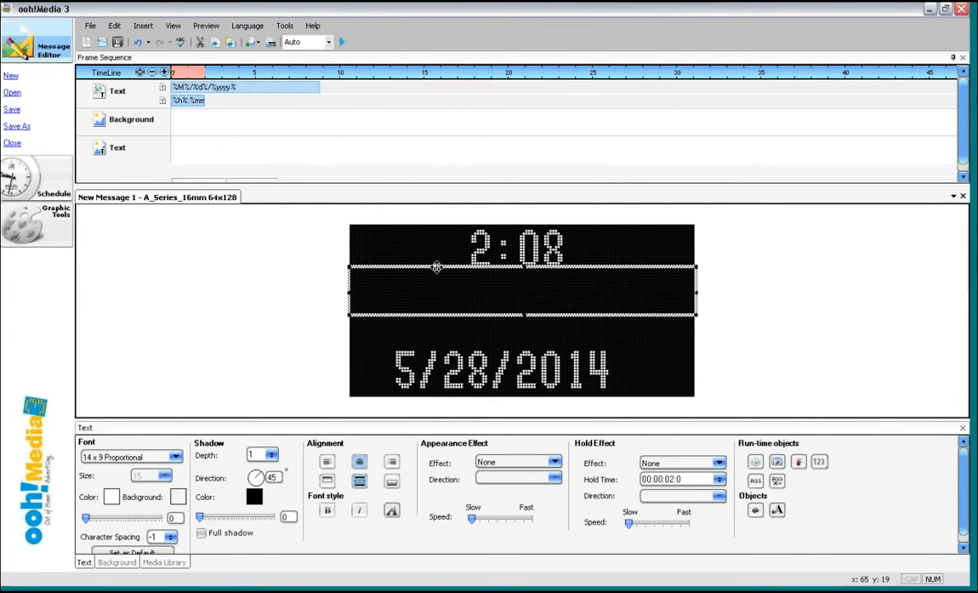
drag(437, 268, 437, 275)
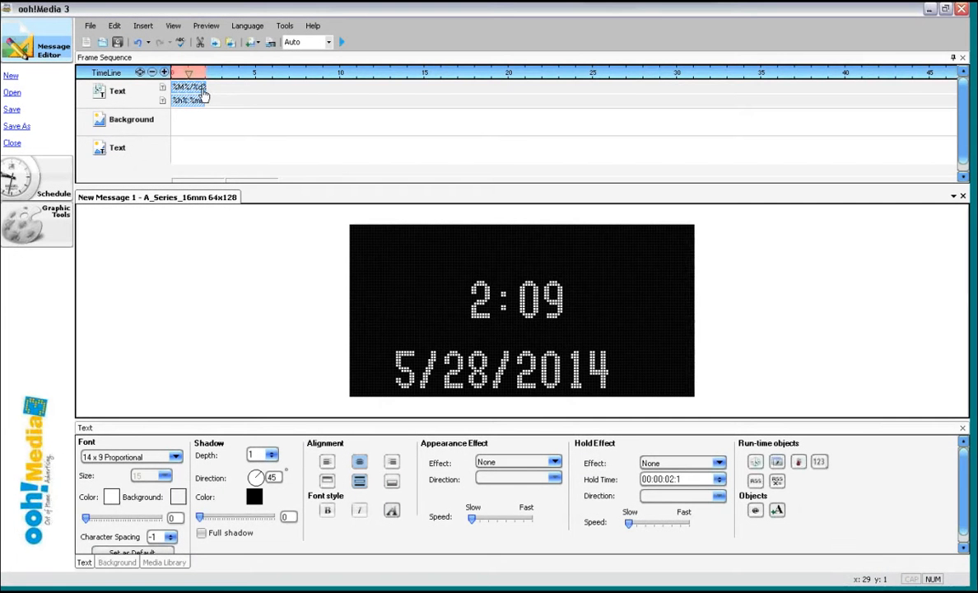
- Trim the date object to 2 seconds on the timeline and preview the message
drag(207, 88, 205, 88)
click(342, 42)
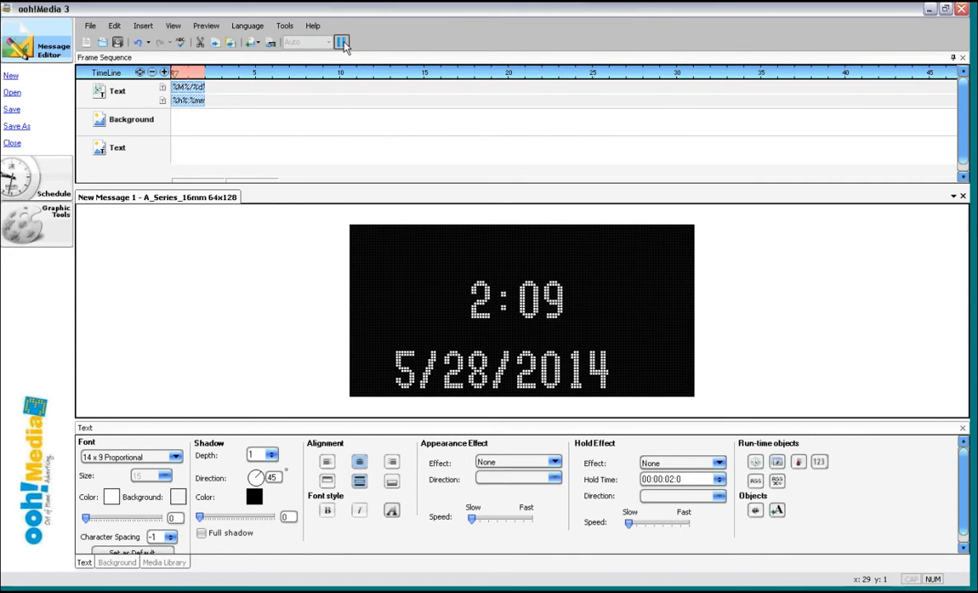
- Delete both the date and time objects from the timeline
right_click(190, 93)
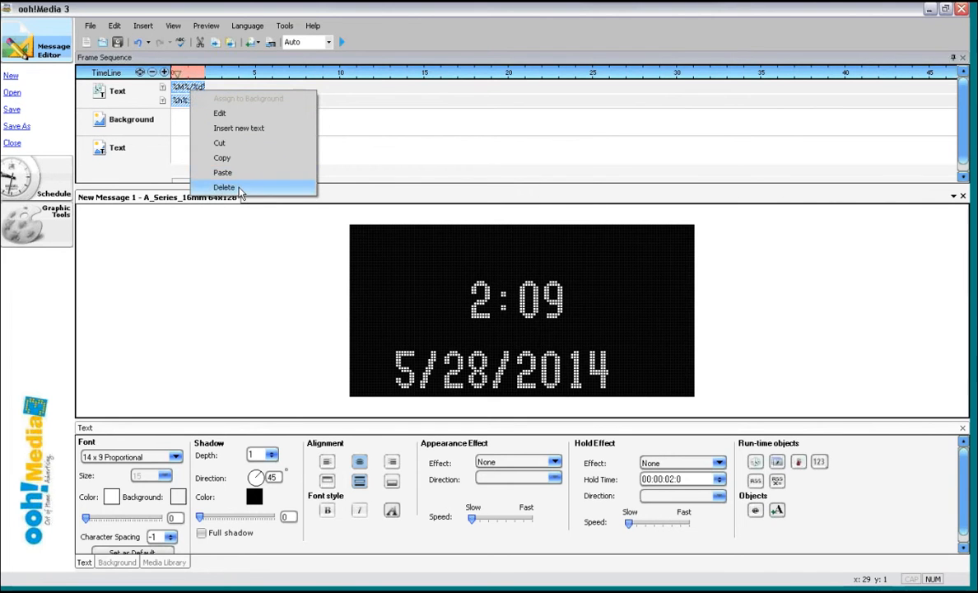
click(224, 188)
right_click(192, 88)
click(226, 179)
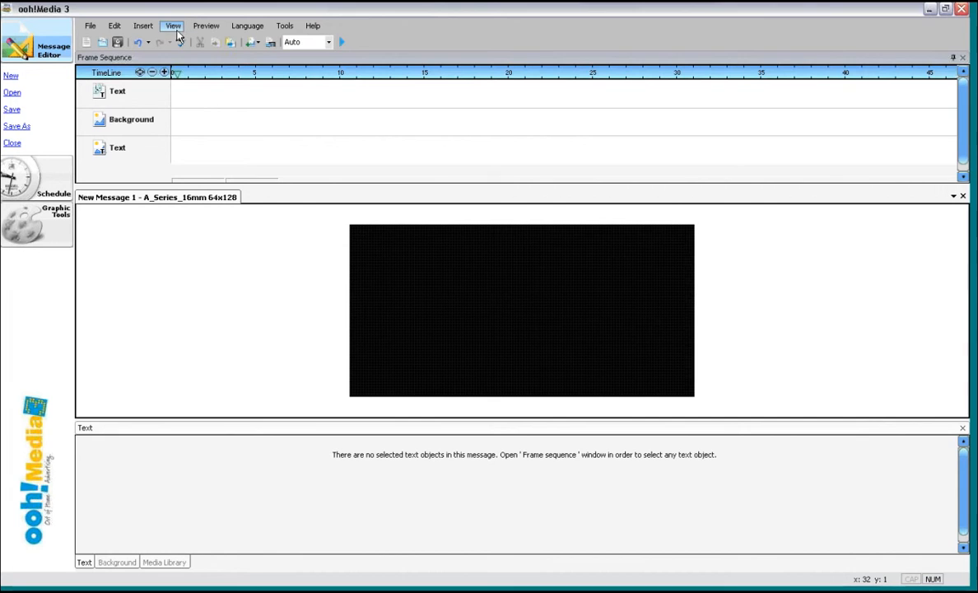
click(142, 27)
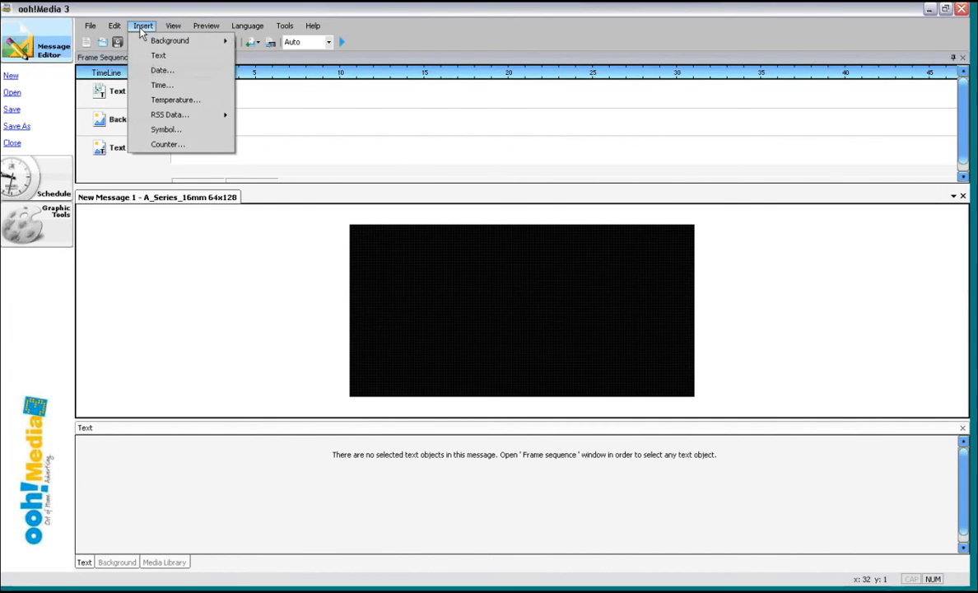
- Try to insert a Fahrenheit temperature object using the degree symbol
click(188, 101)
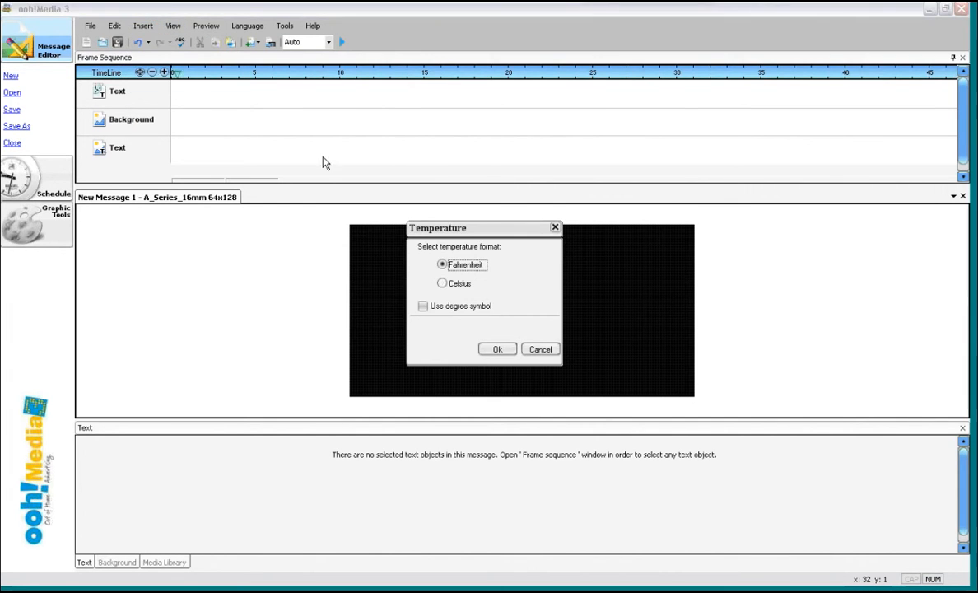
click(423, 307)
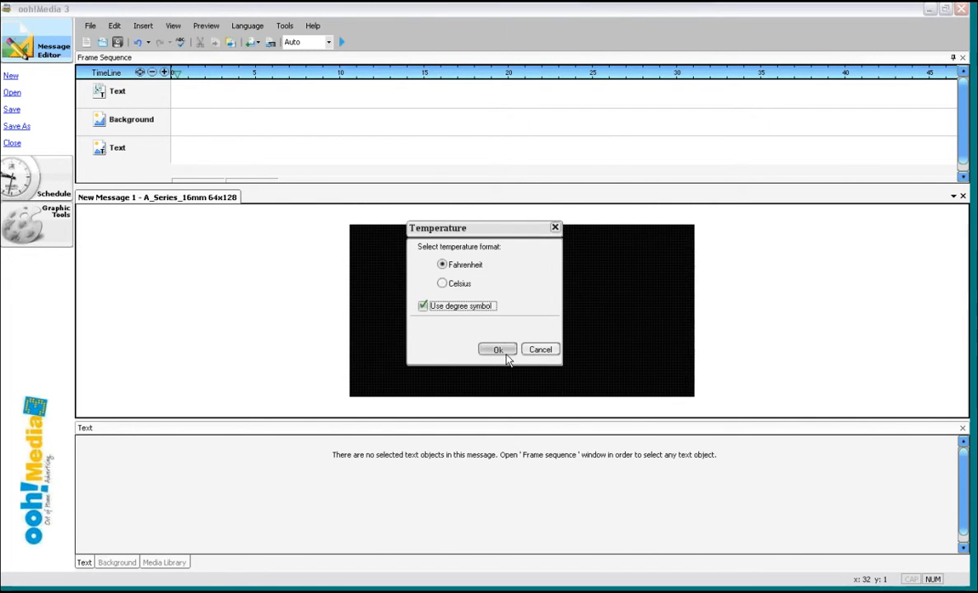
click(499, 350)
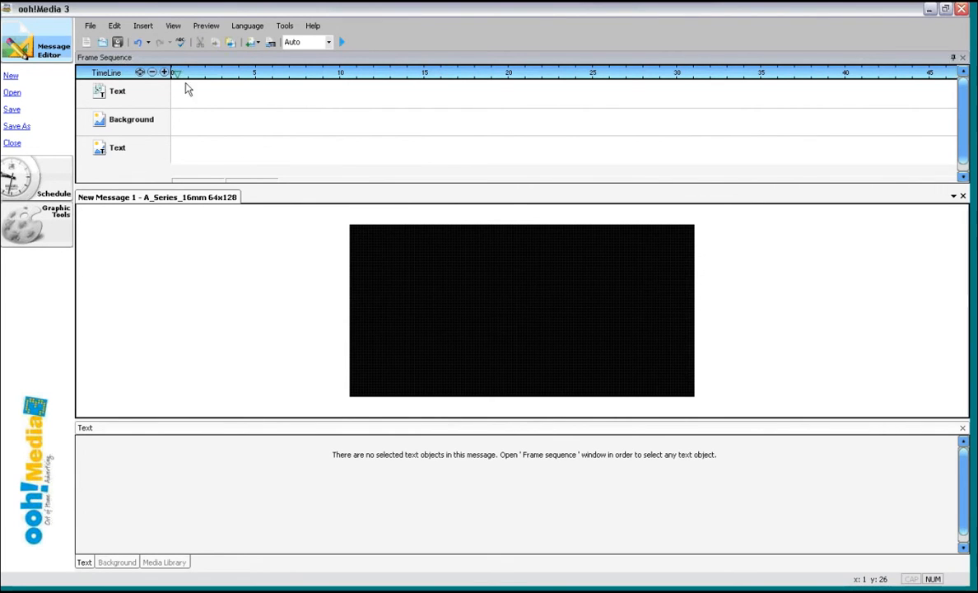
- Insert happy_hour 64x112.avi from ISA Graphics as a background, filling the screen without keeping proportions
click(141, 28)
mouse_move(165, 41)
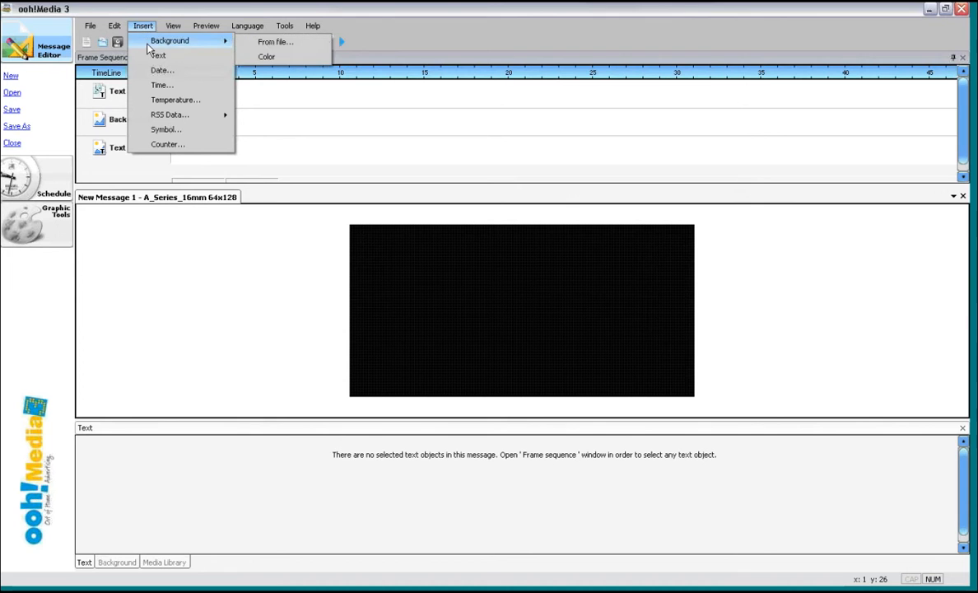
click(251, 43)
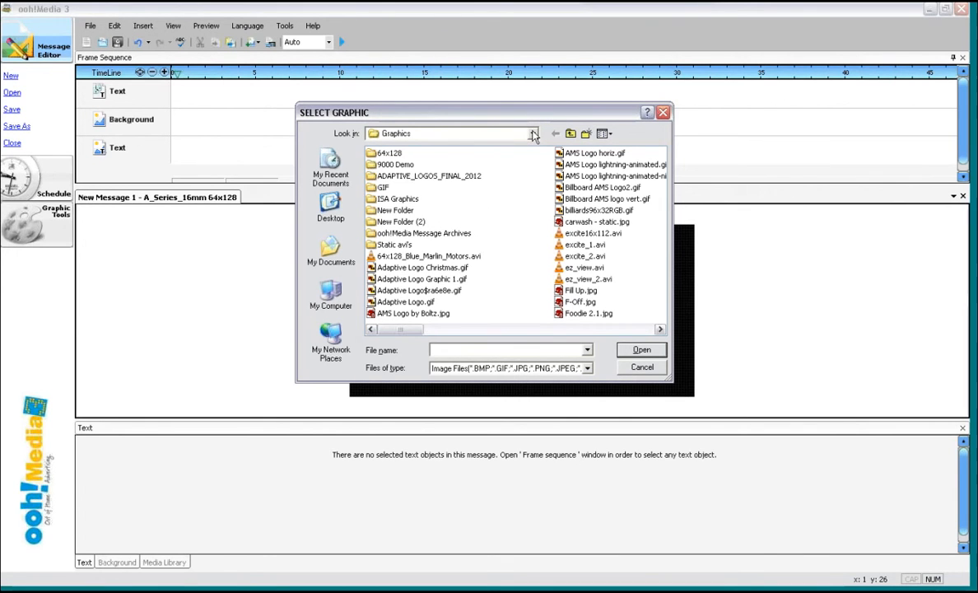
double_click(394, 199)
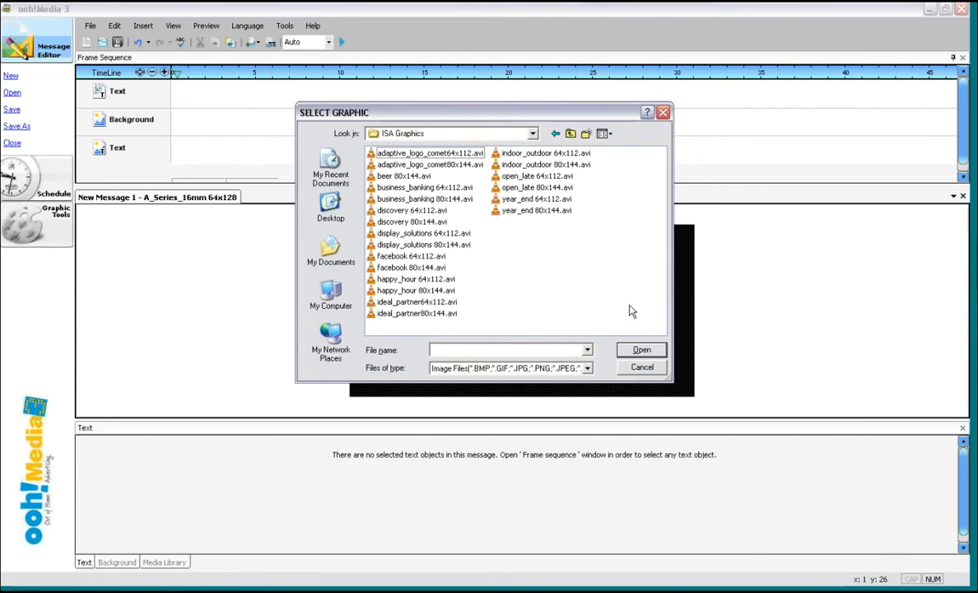
click(422, 280)
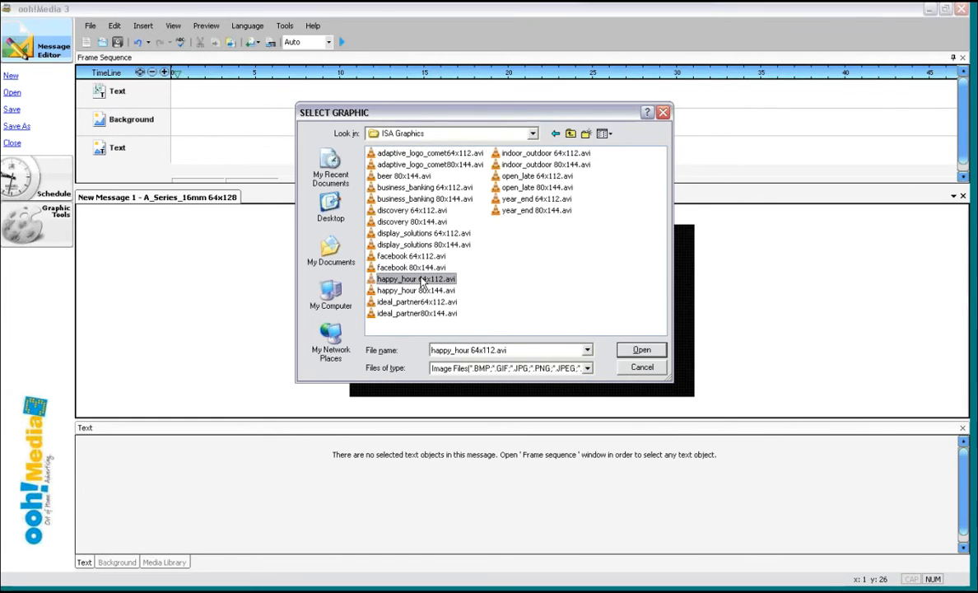
click(658, 352)
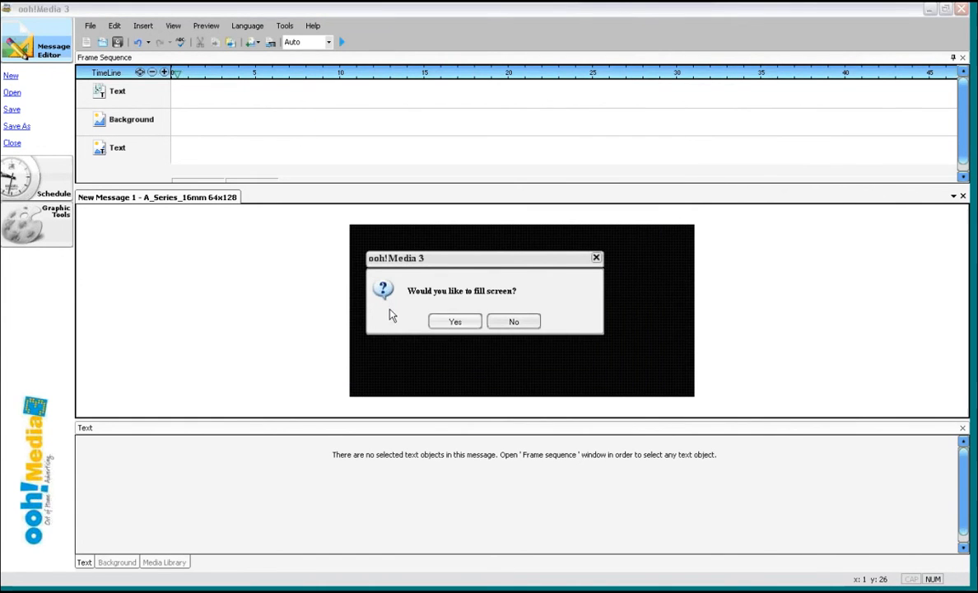
click(450, 327)
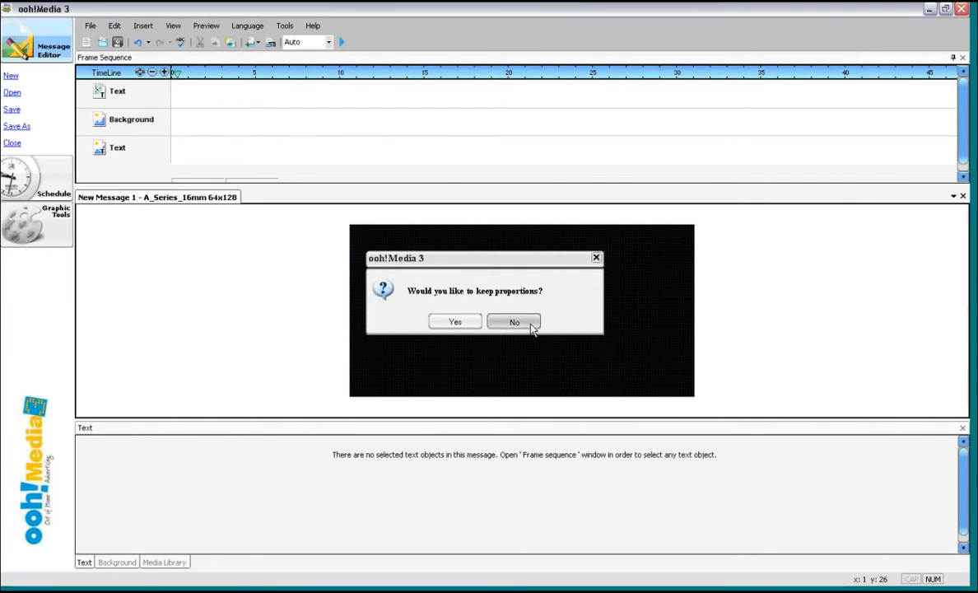
click(531, 327)
- Preview the happy_hour animation, then delete the background from the timeline
click(341, 43)
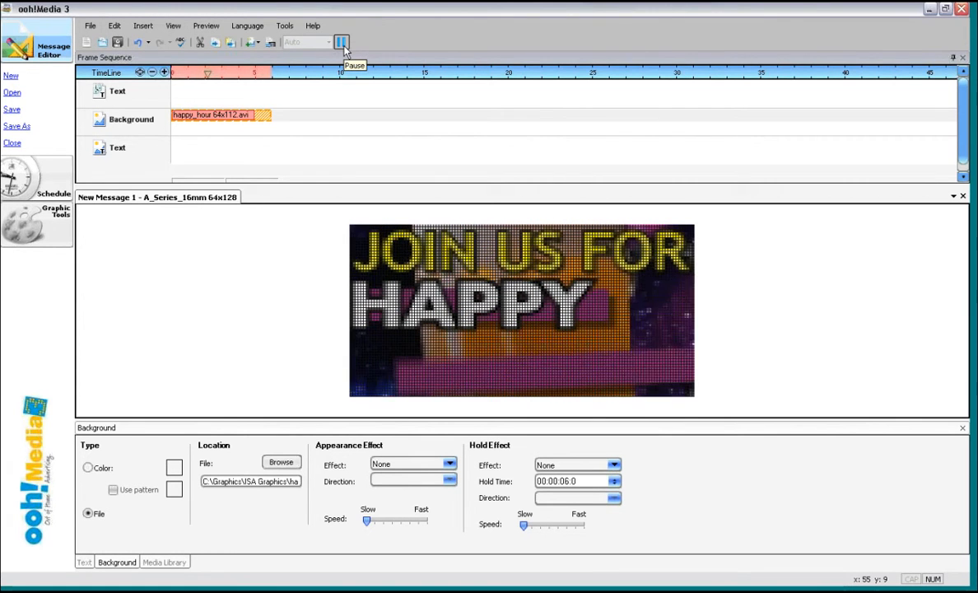
click(344, 47)
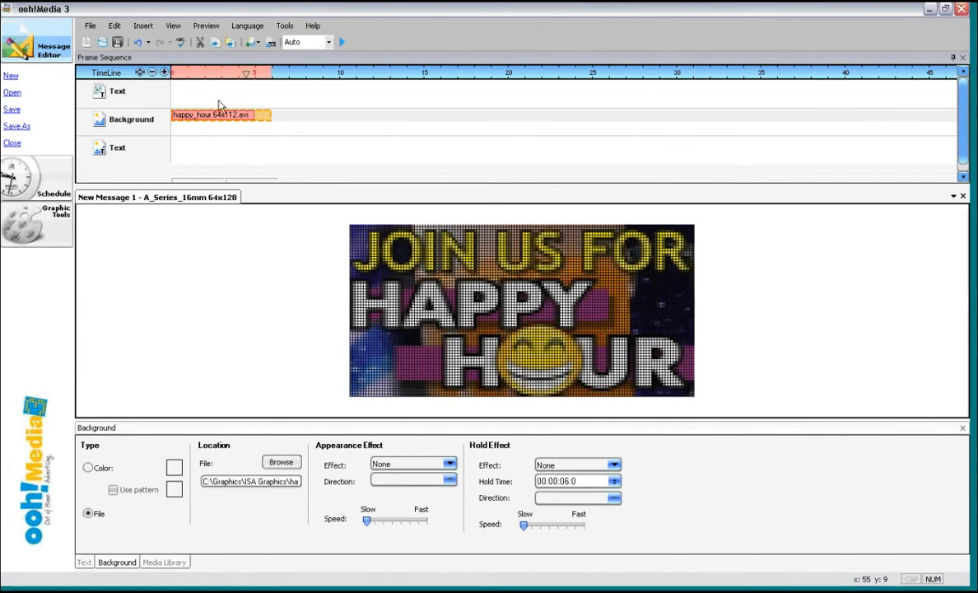
right_click(217, 117)
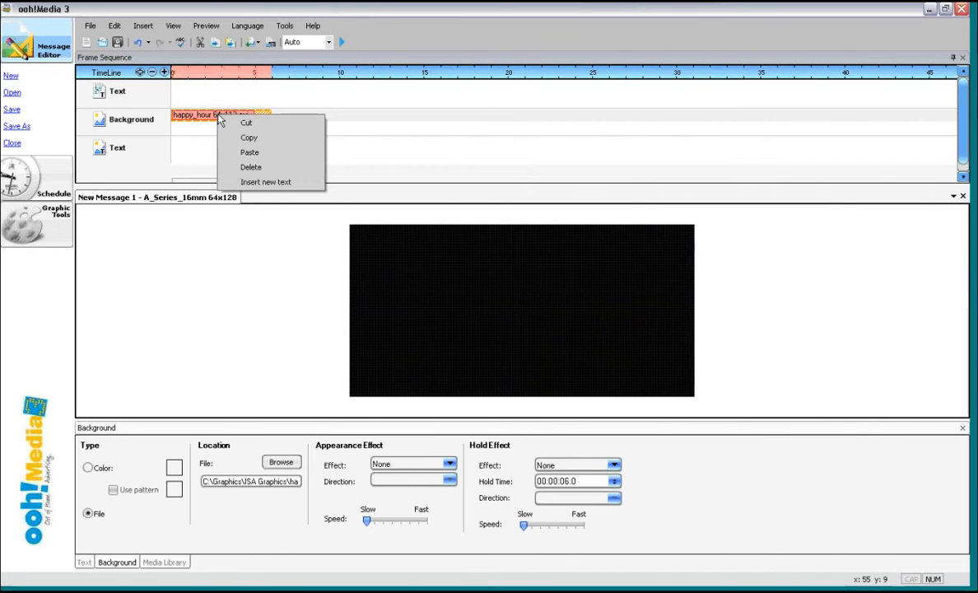
click(244, 167)
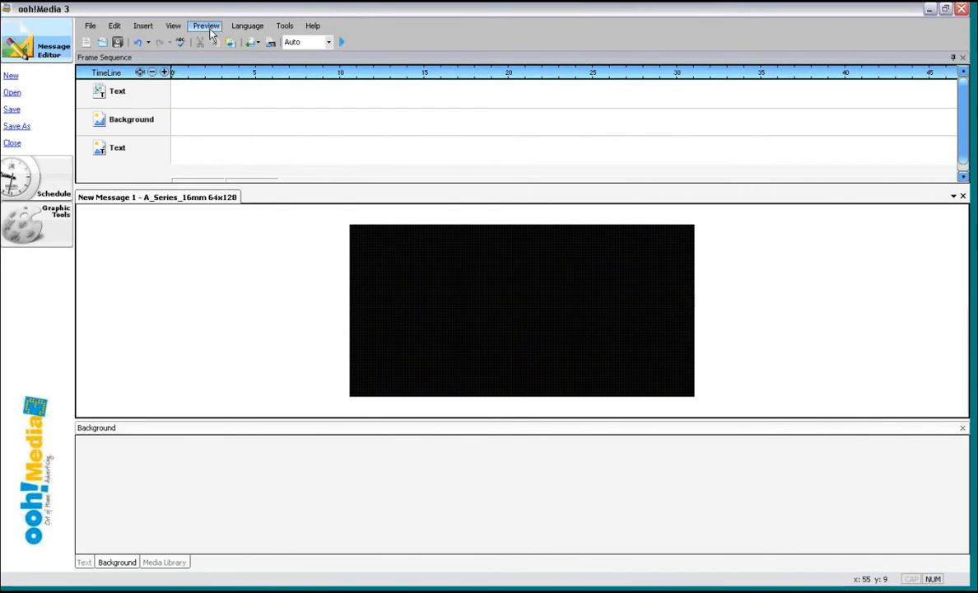
- Insert ideal_partner80x144.avi from ISA Graphics as a background and preview it
click(147, 26)
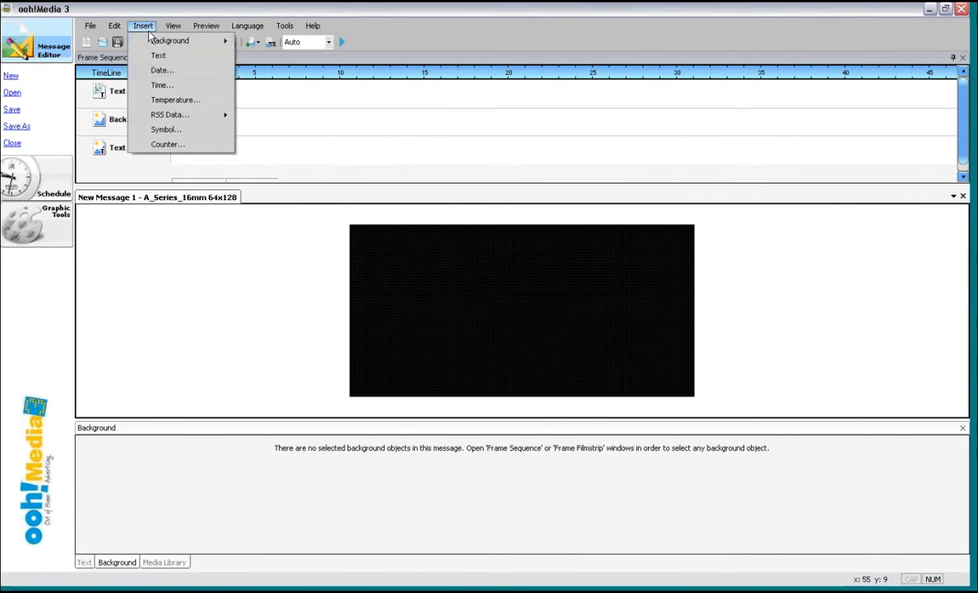
mouse_move(165, 41)
click(247, 42)
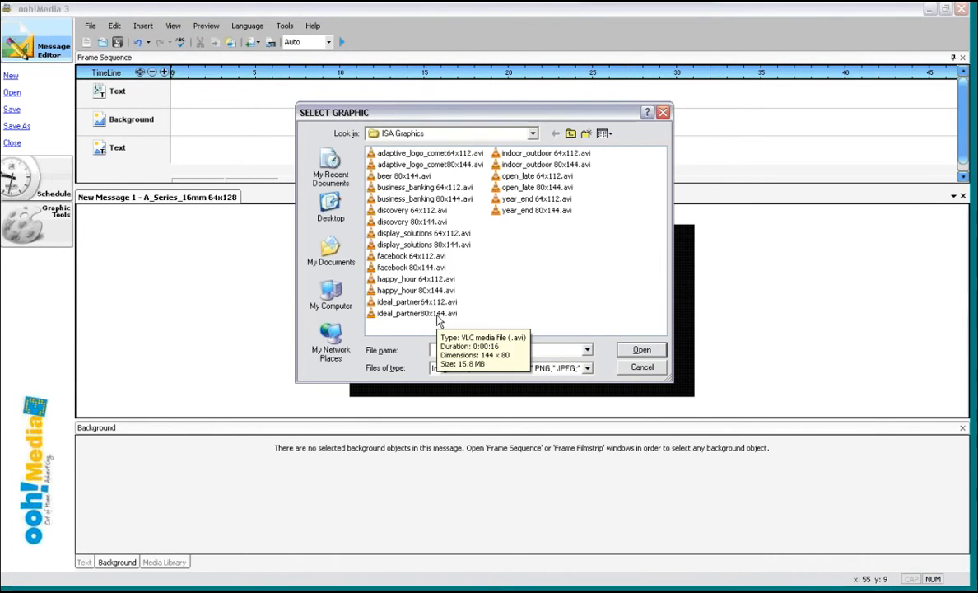
click(436, 314)
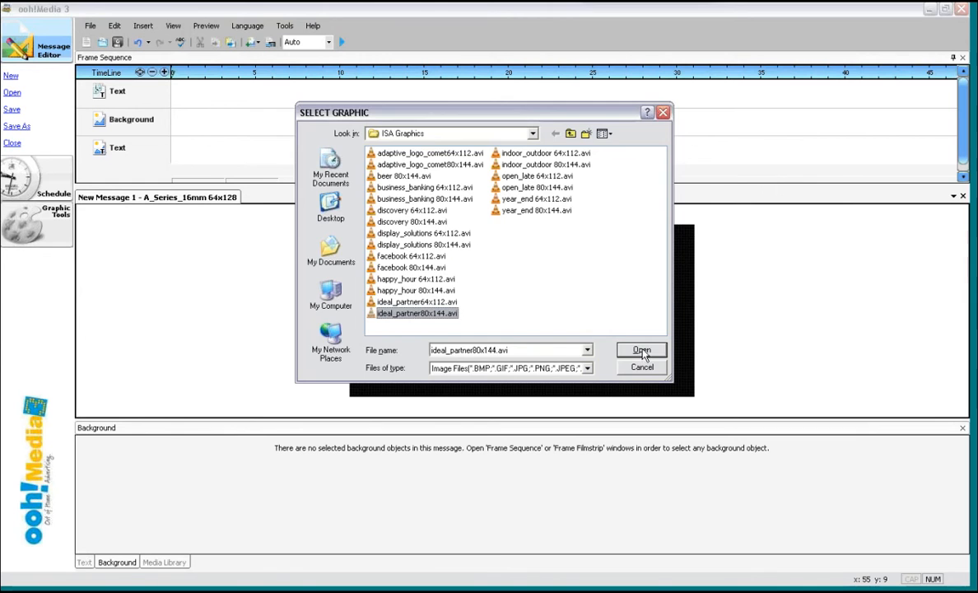
click(641, 351)
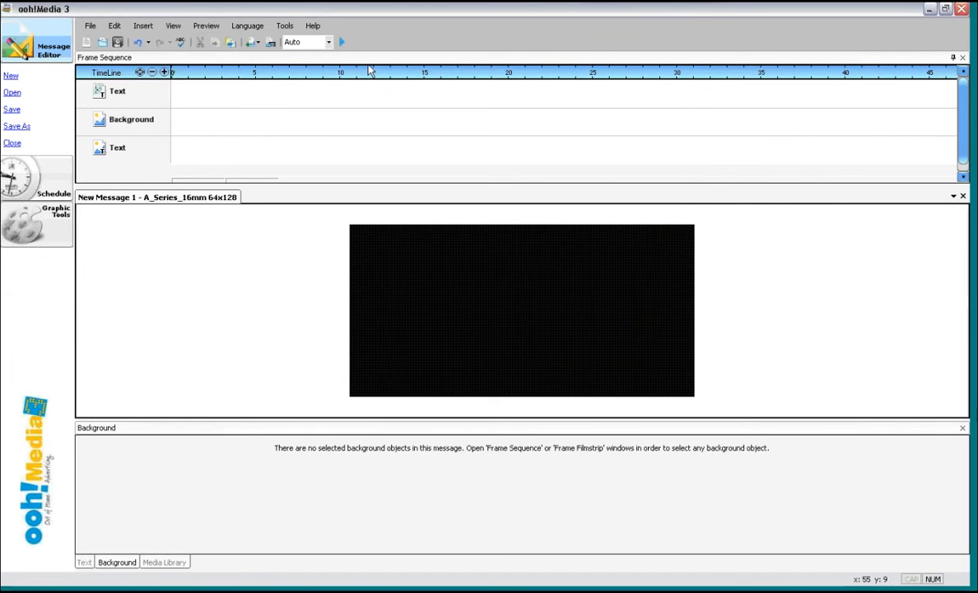
click(500, 323)
click(342, 43)
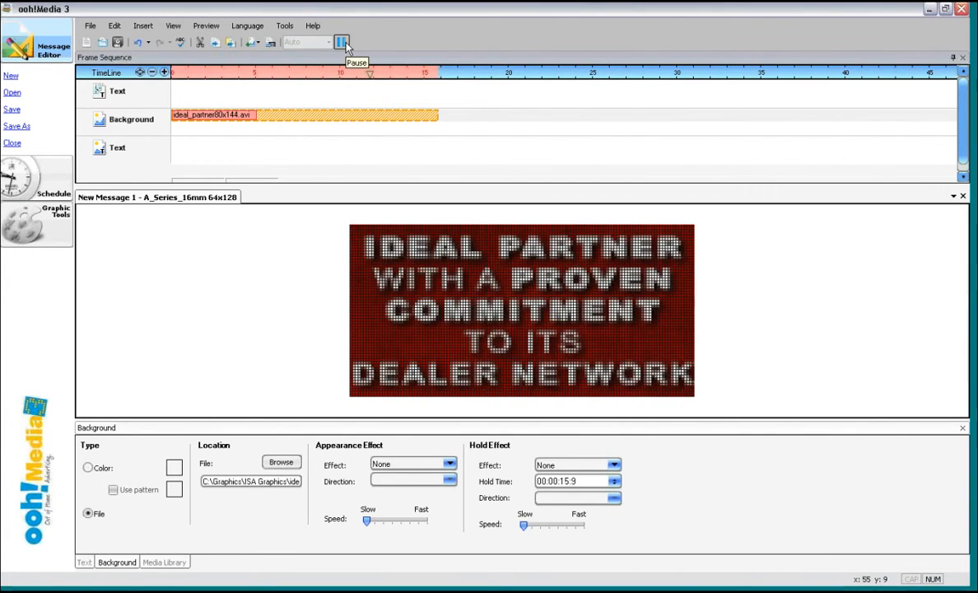
click(341, 41)
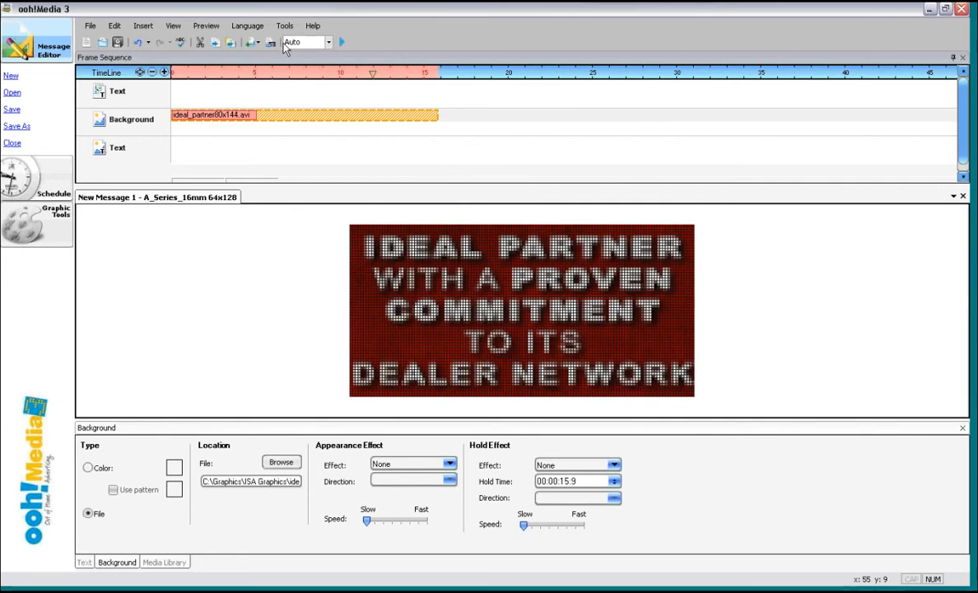
- Review the supported file types for background files, then close the file dialog
click(143, 25)
mouse_move(173, 26)
mouse_move(143, 25)
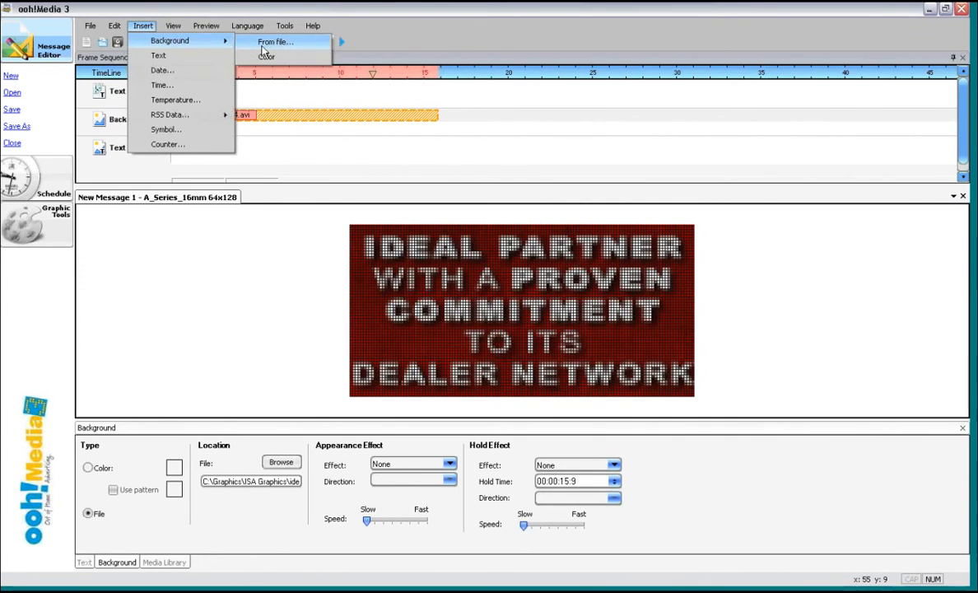
click(282, 39)
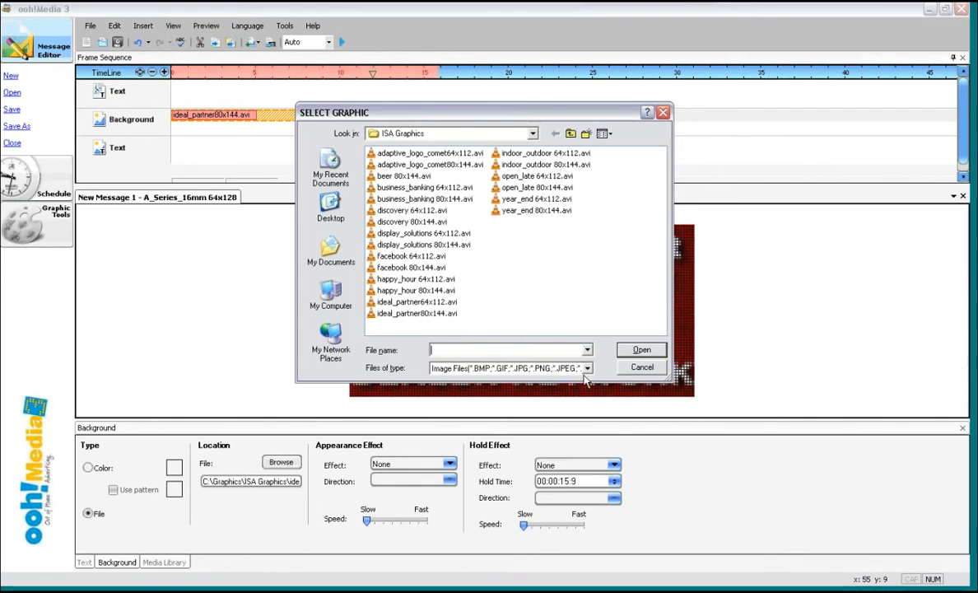
click(588, 369)
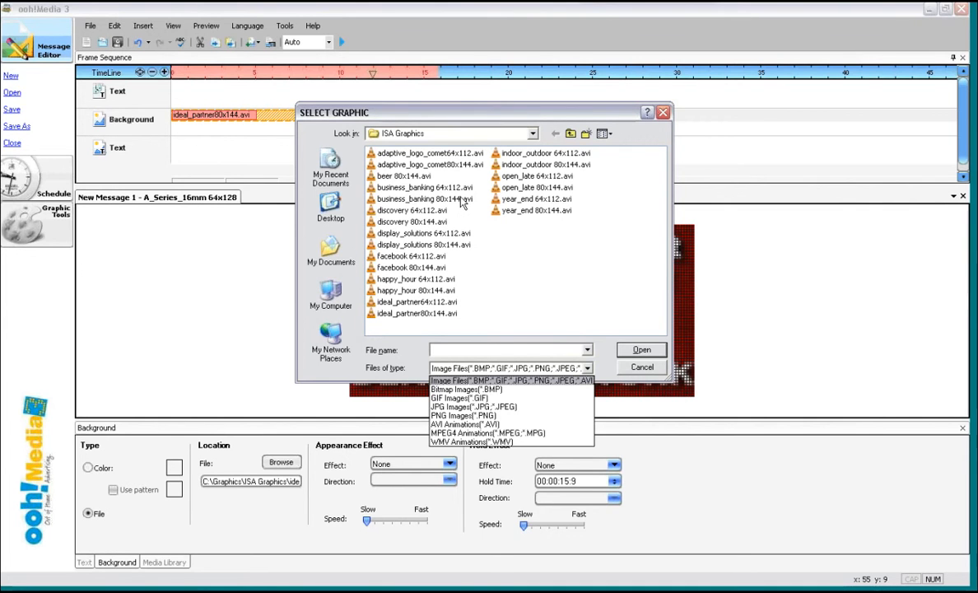
click(242, 283)
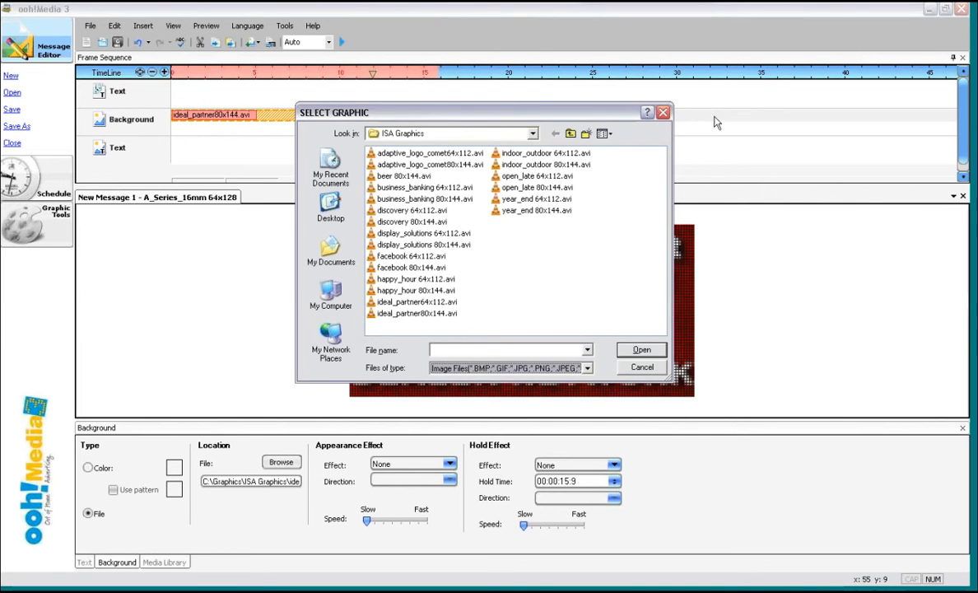
click(664, 115)
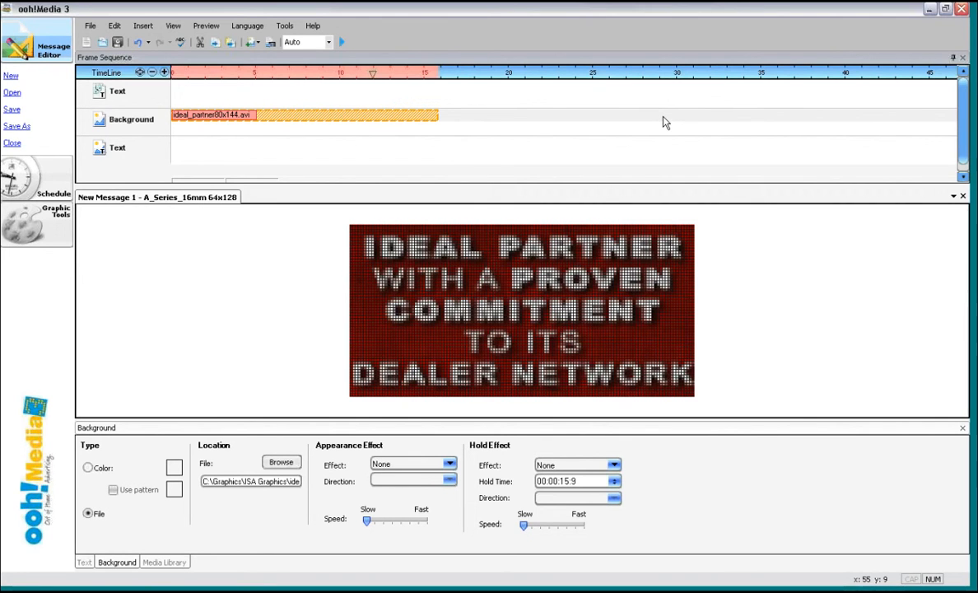
- Delete the ideal_partner background from the timeline
right_click(280, 121)
click(313, 170)
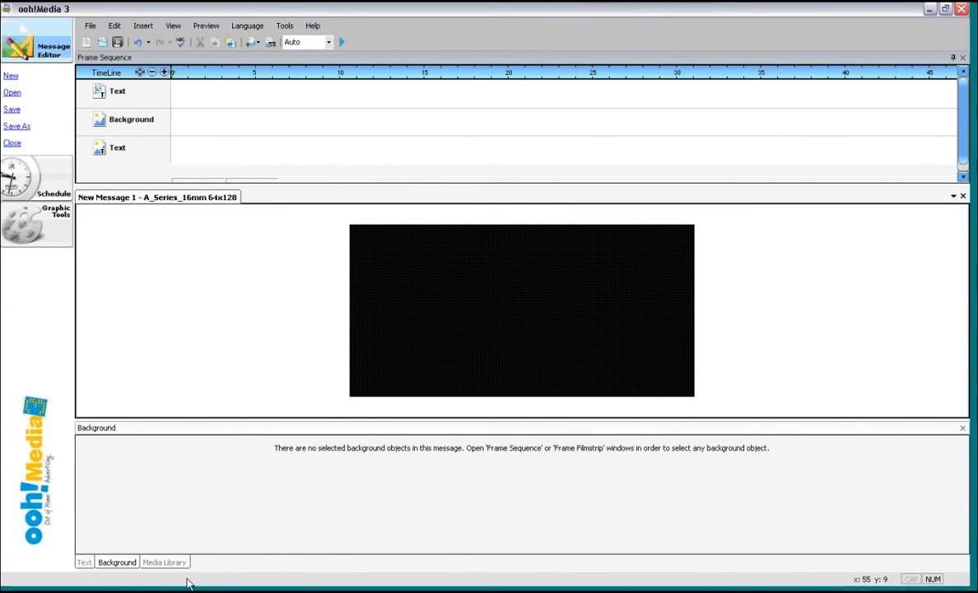
- Add fireworks.gif from the Full Color holiday media library as a background filling the screen without keeping proportions
click(162, 562)
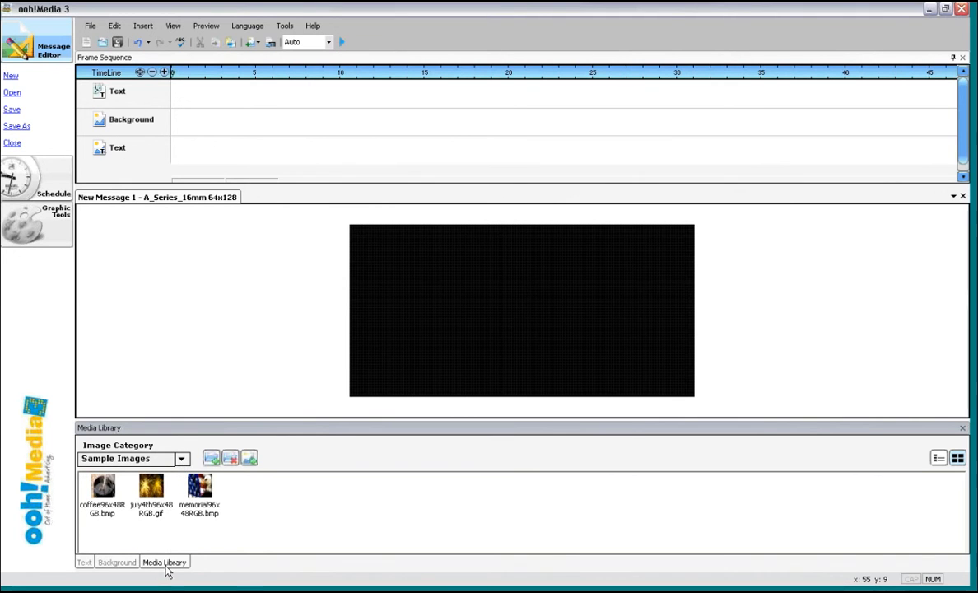
click(182, 460)
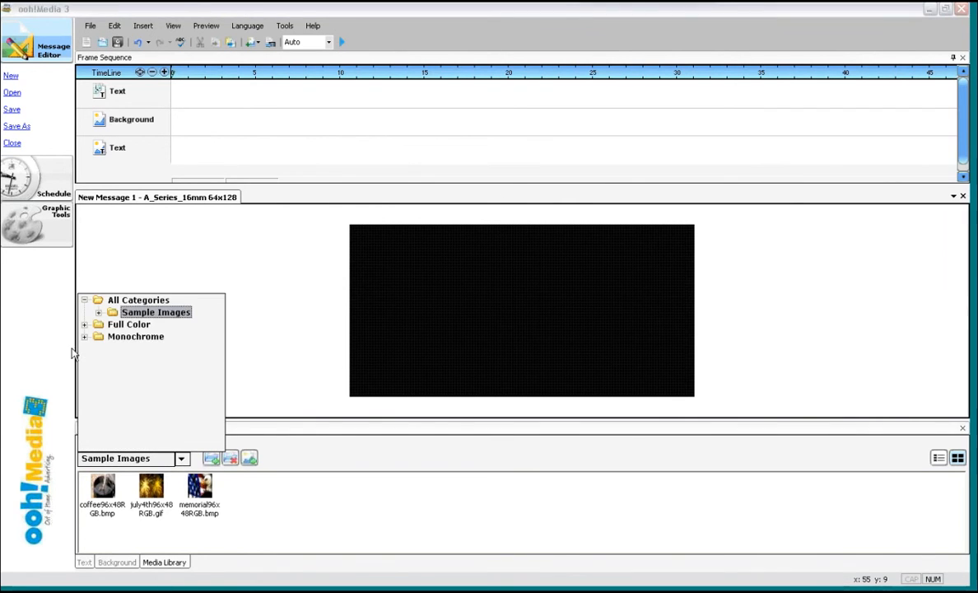
click(85, 325)
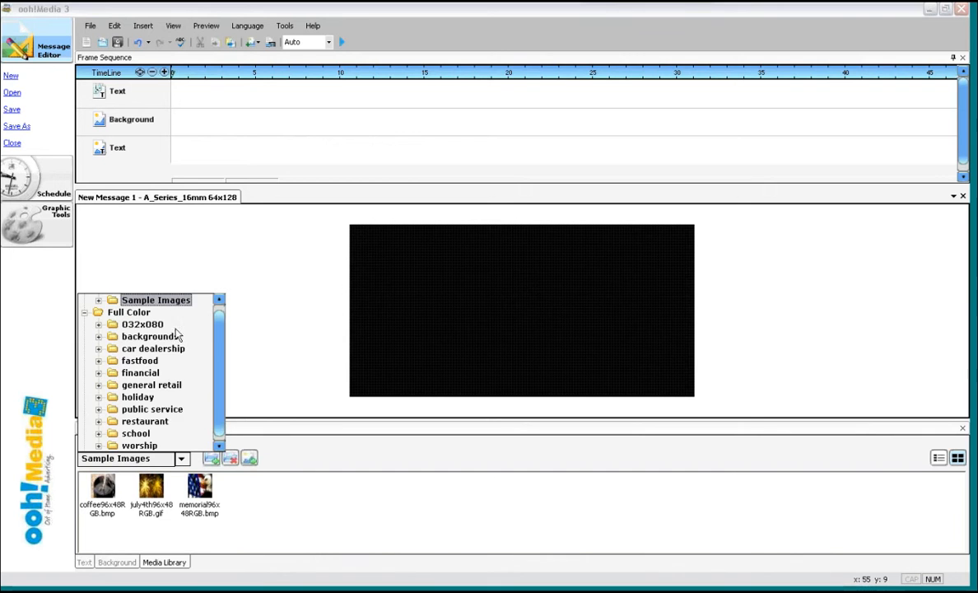
scroll(220, 364, down, 1)
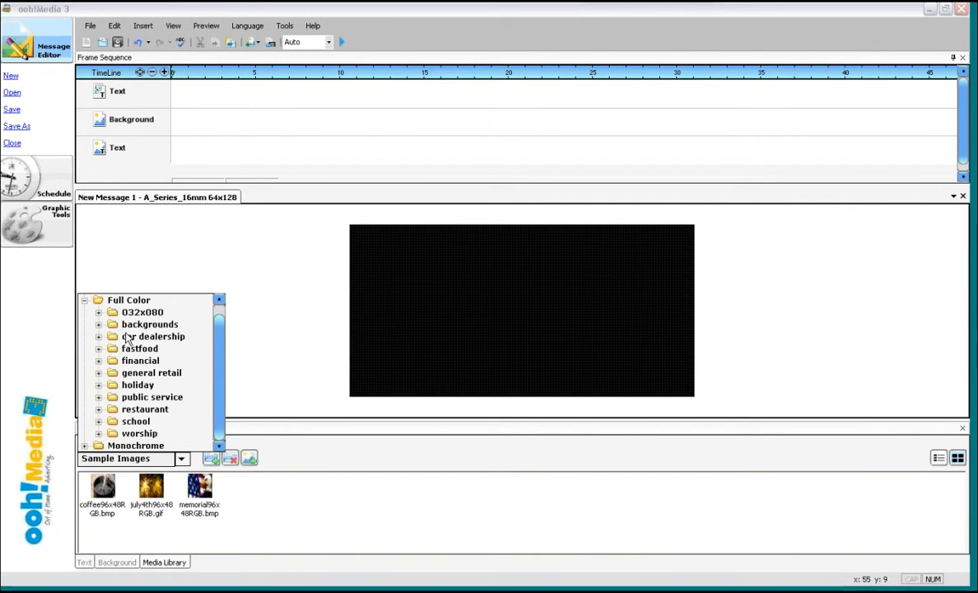
click(138, 384)
drag(538, 491, 542, 344)
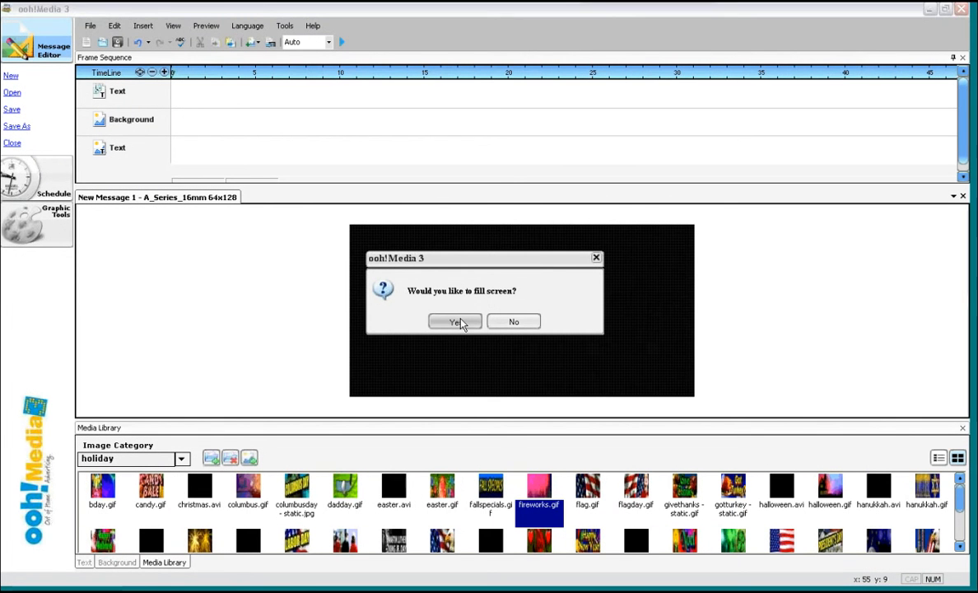
click(461, 322)
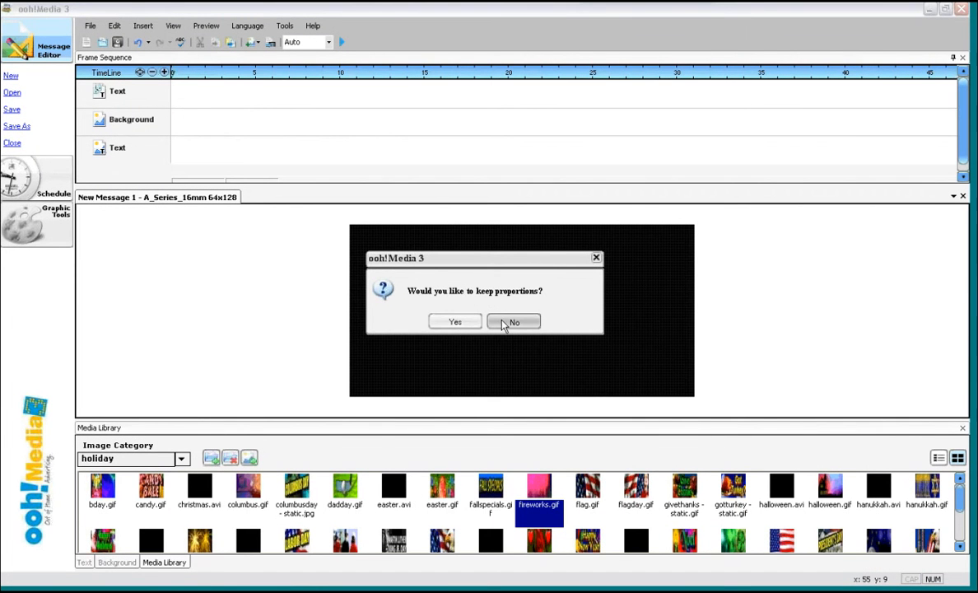
click(501, 323)
- Preview the fireworks background, then delete it from the timeline
click(341, 42)
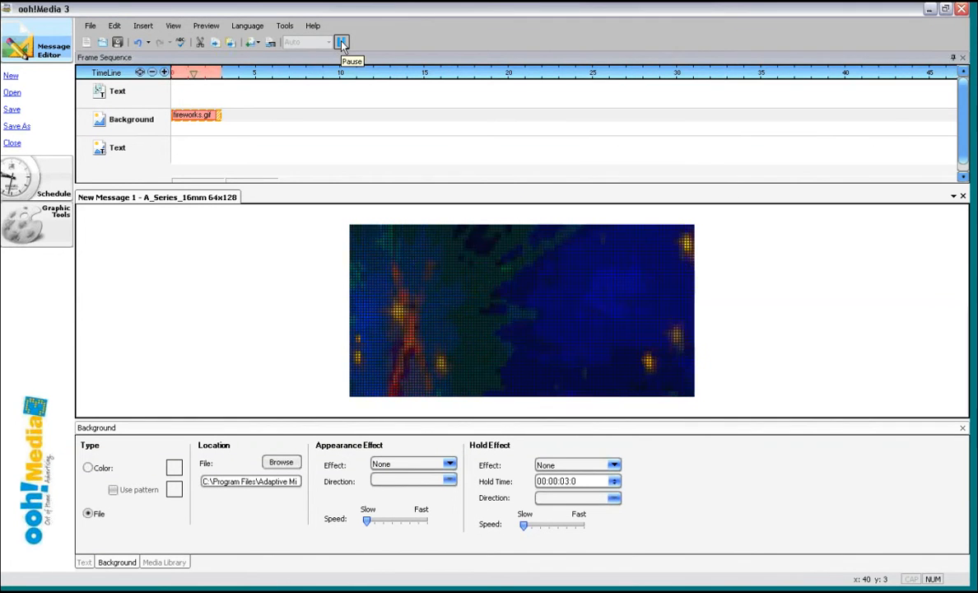
click(342, 43)
right_click(199, 119)
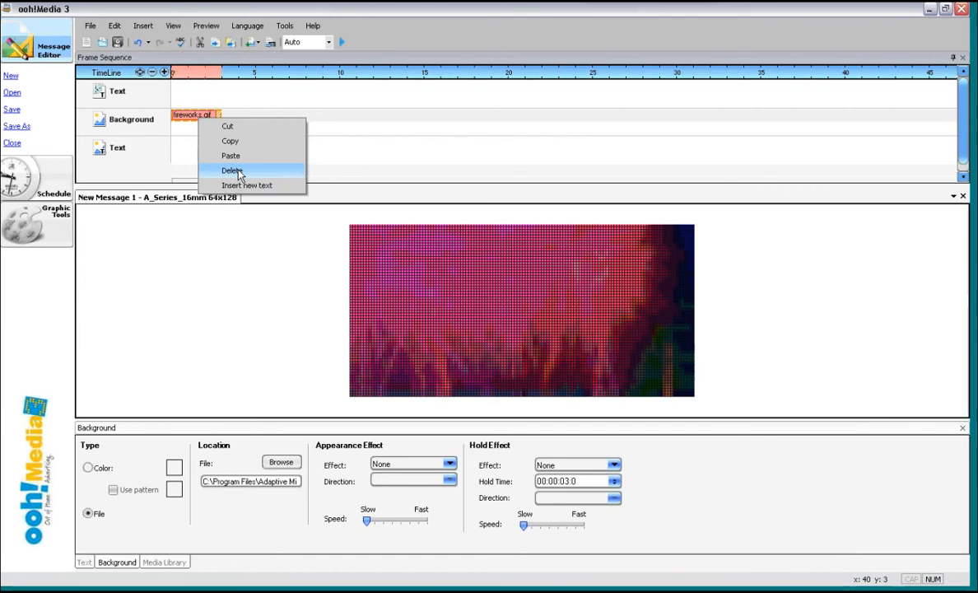
click(233, 171)
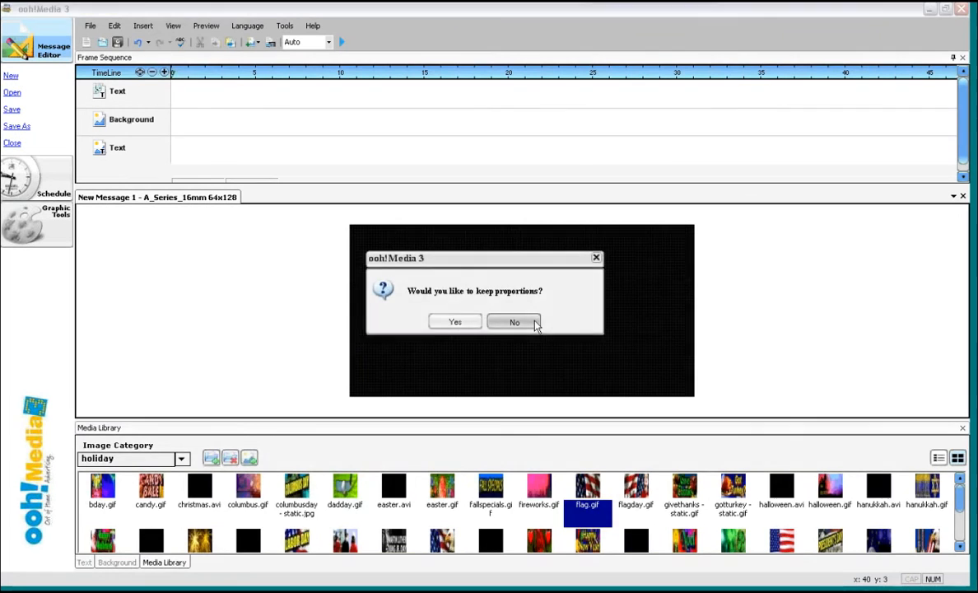
- Place flag.gif from the holiday media library as a full-screen background
click(535, 324)
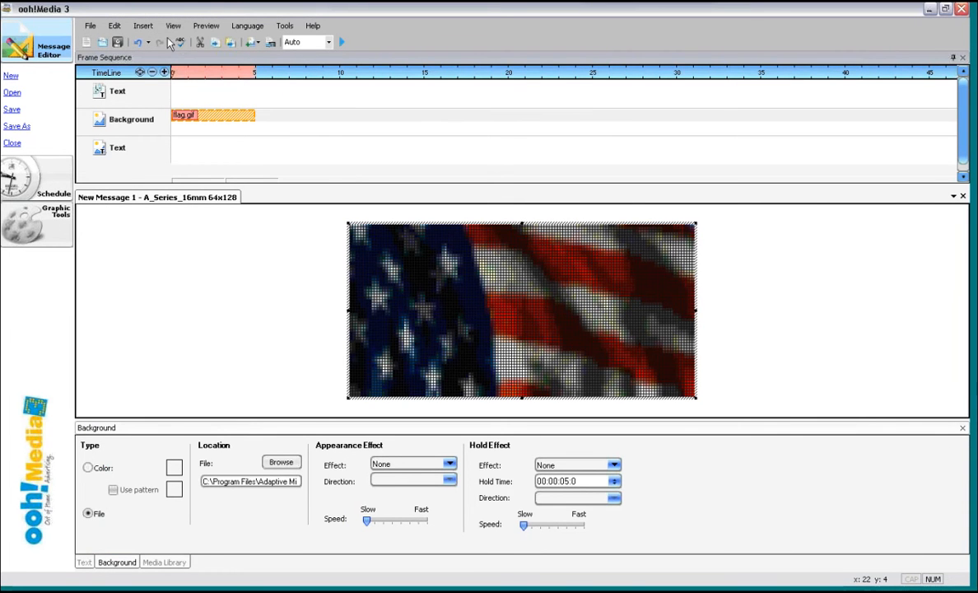
- Insert a time object using the h:mm time format
click(142, 25)
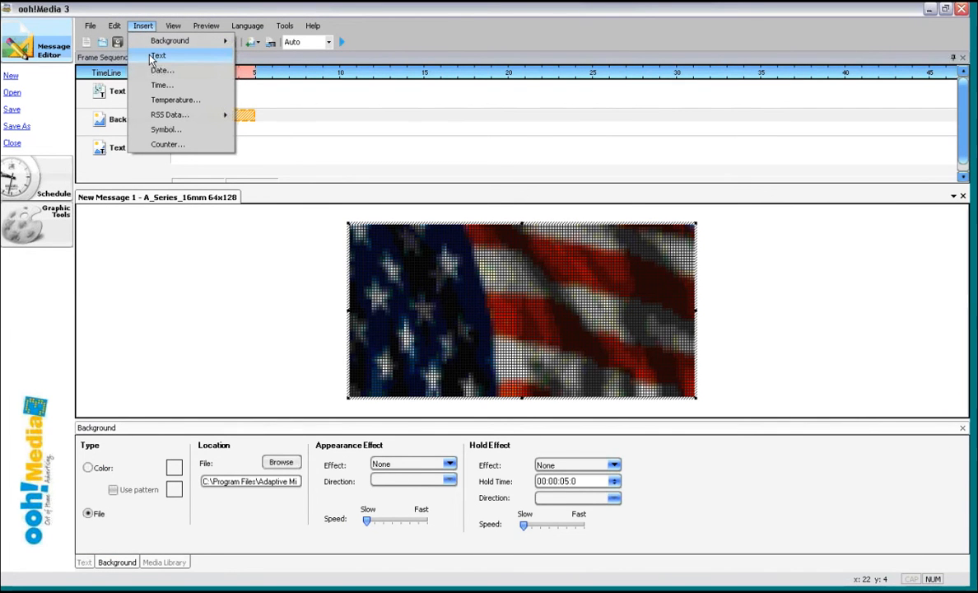
click(161, 85)
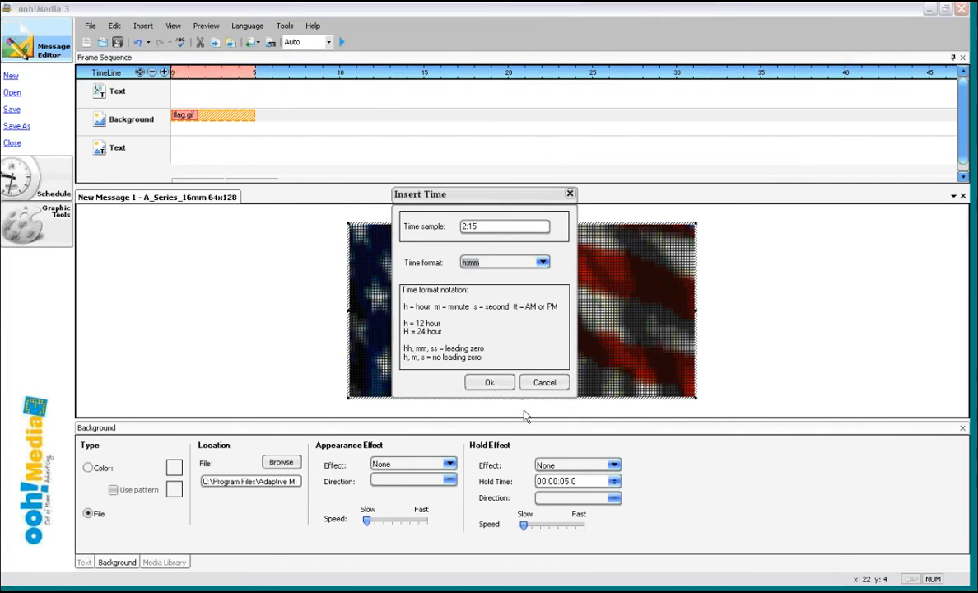
click(490, 383)
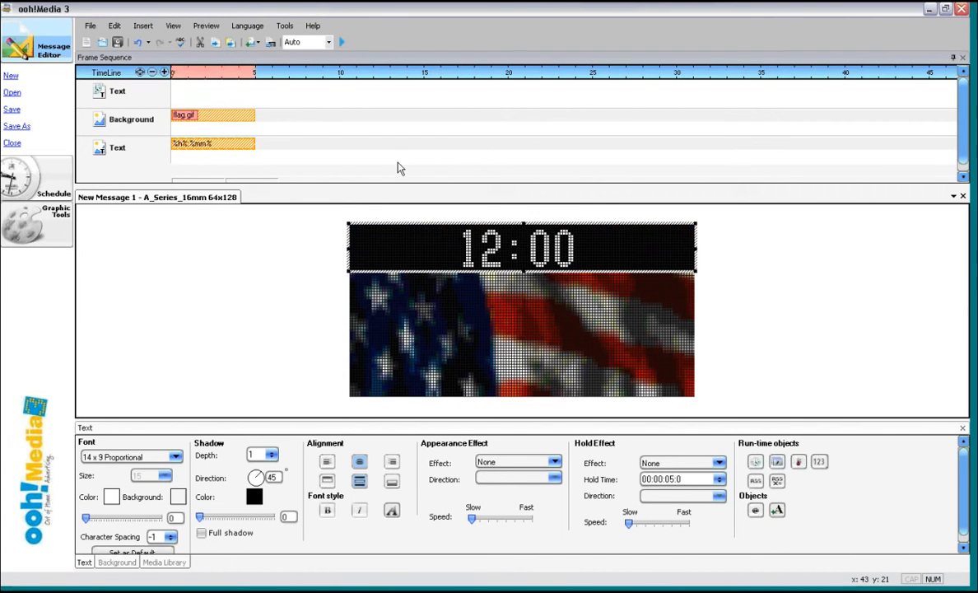
- Move the time object down to sit across the middle of the flag background
drag(432, 222, 436, 273)
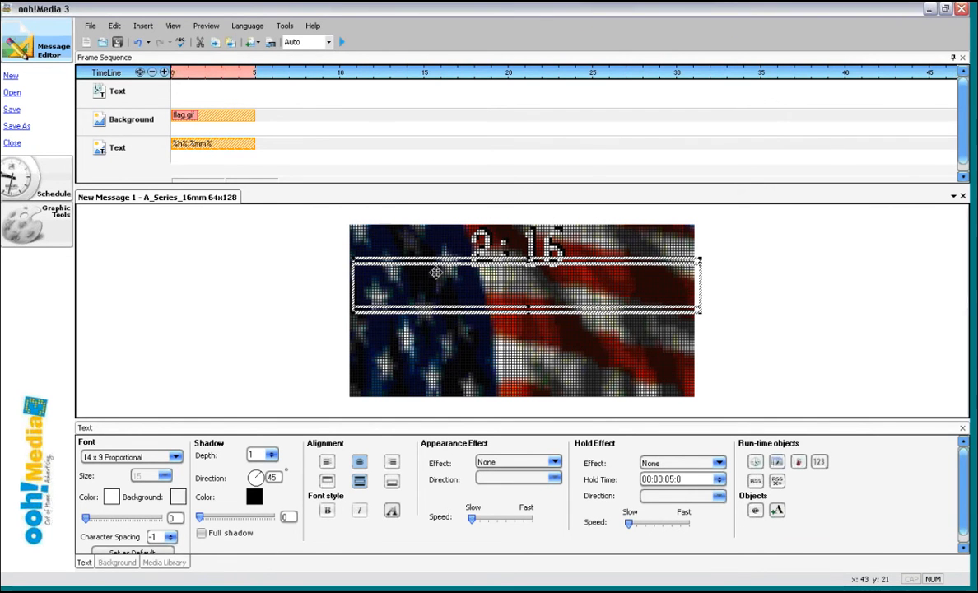
drag(435, 273, 431, 293)
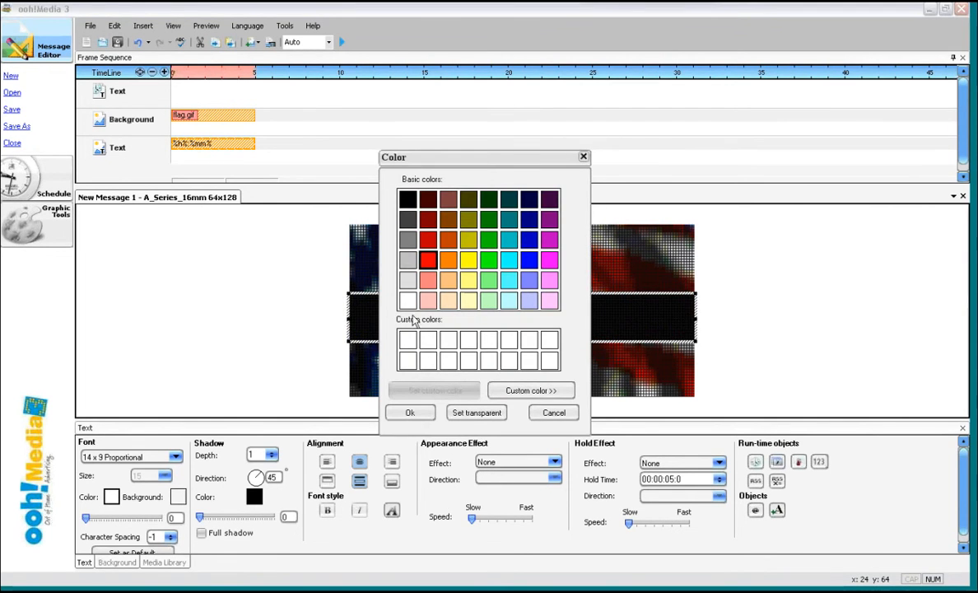
click(407, 300)
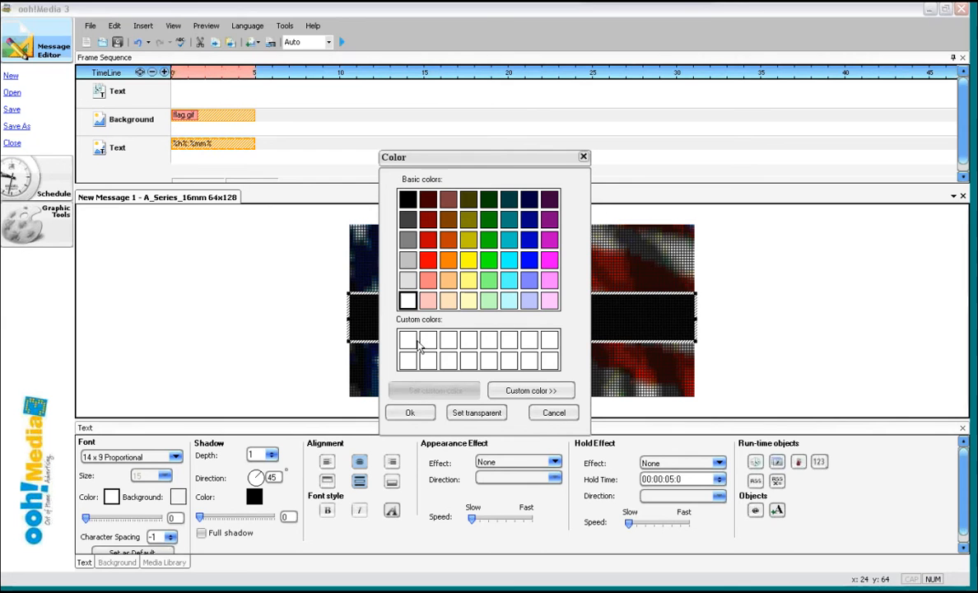
click(411, 413)
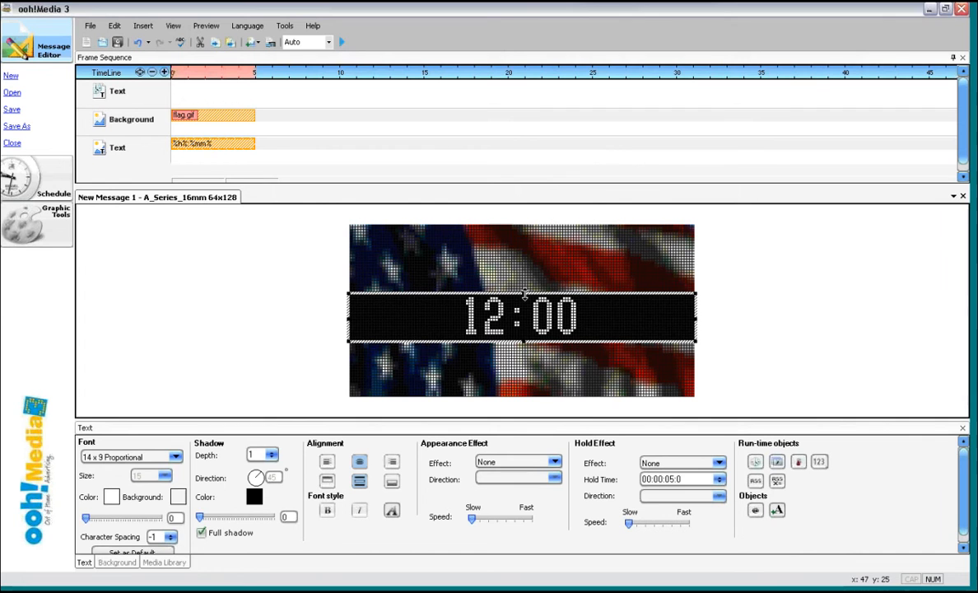
drag(524, 295, 524, 270)
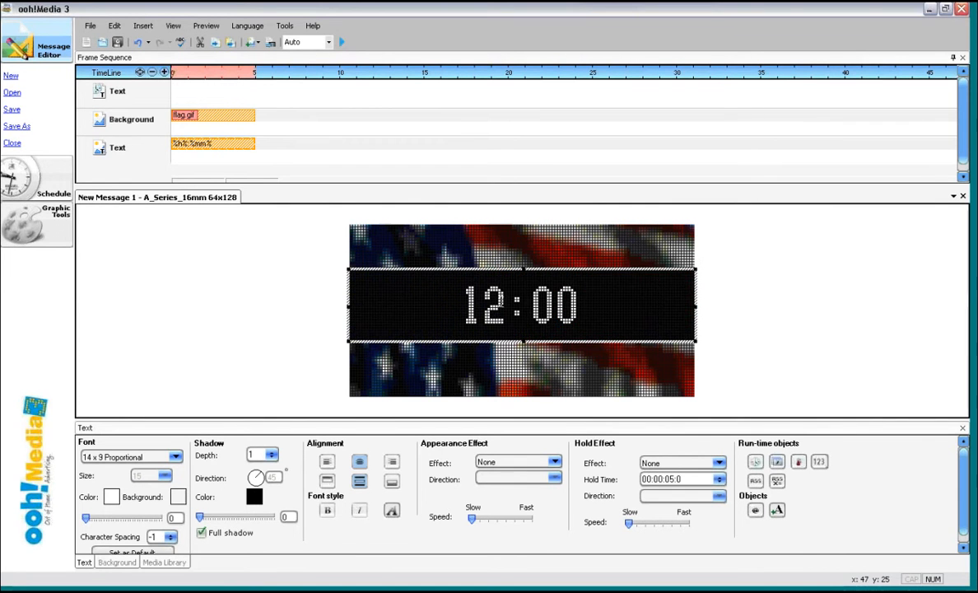
- Preview the clock over the flag, then delete the time text from the timeline
click(341, 42)
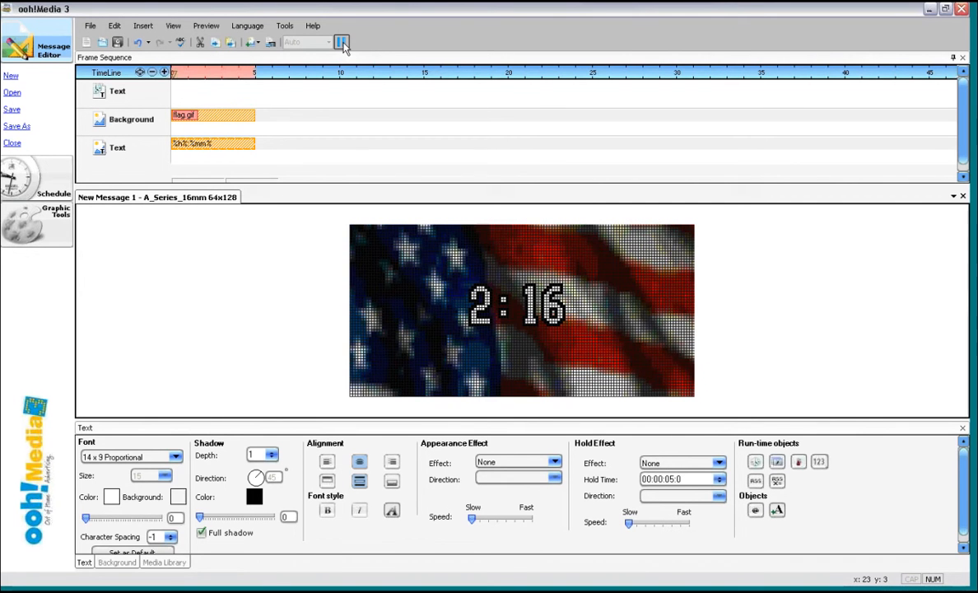
click(342, 43)
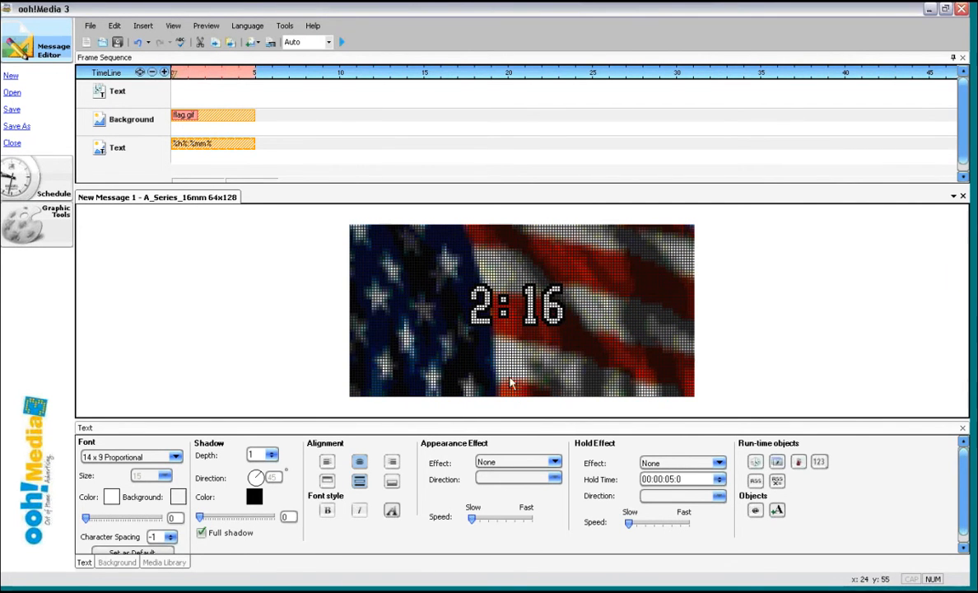
right_click(205, 145)
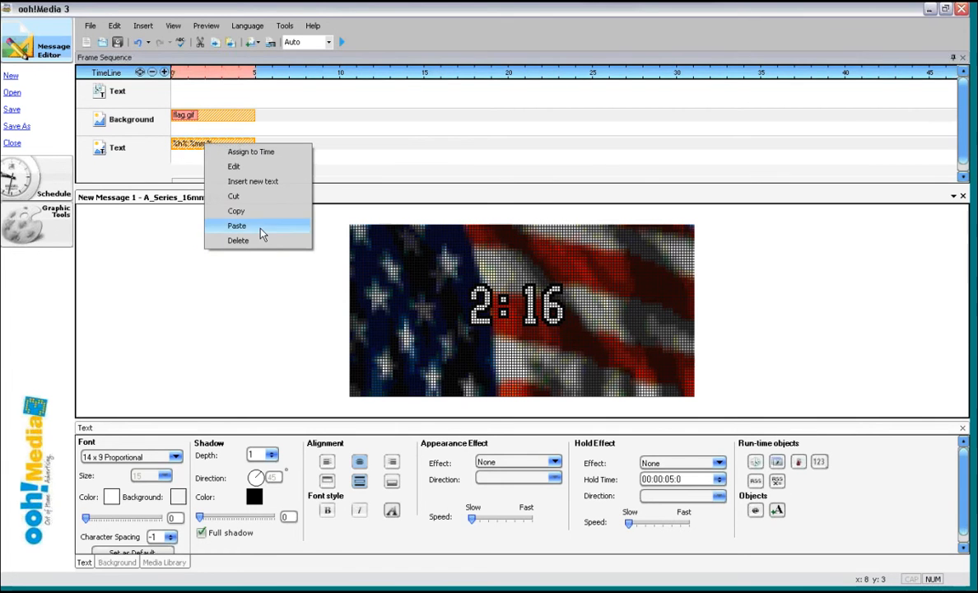
click(261, 247)
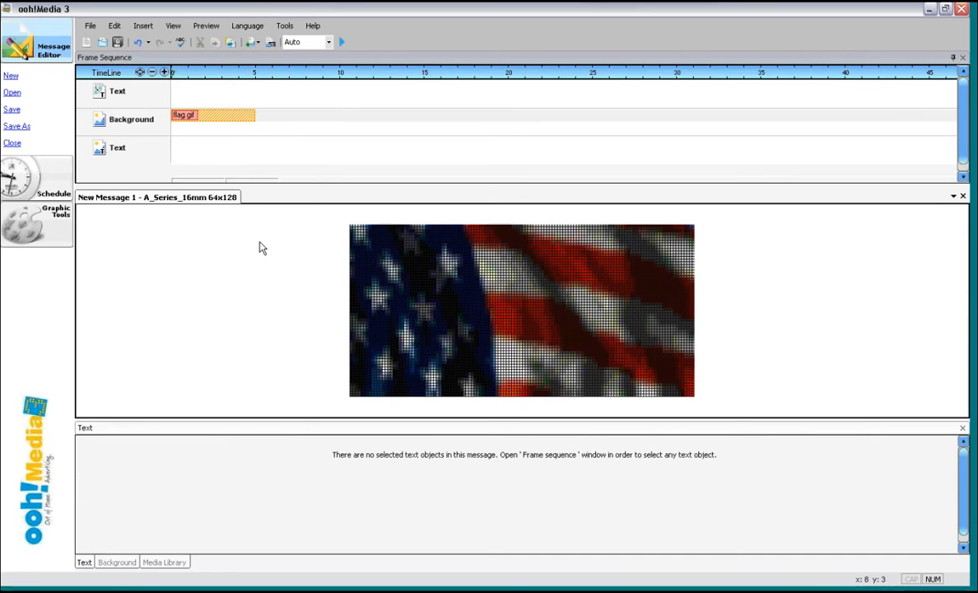
- Insert a new text object and move and resize its box over the right side of the flag
click(143, 25)
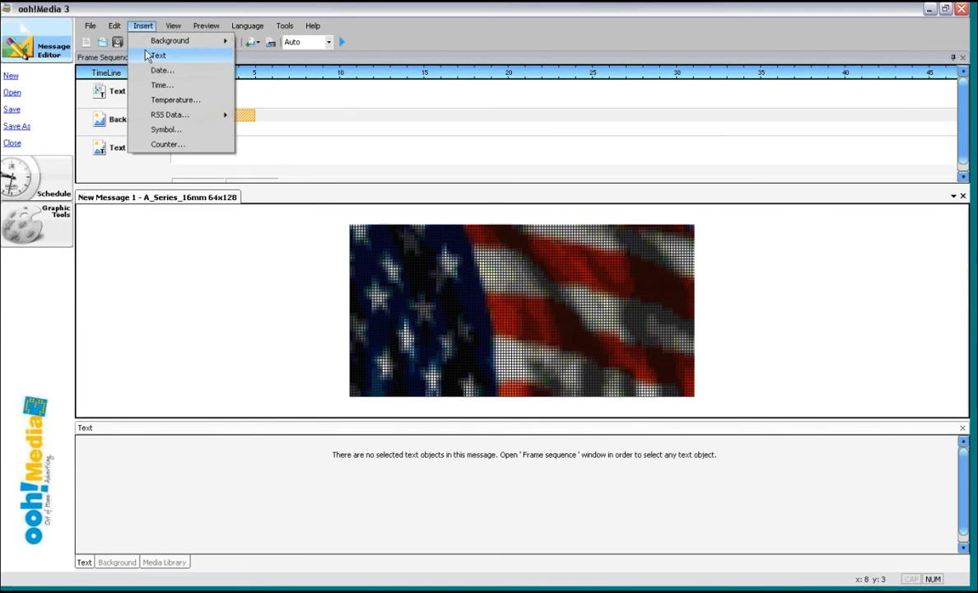
click(152, 56)
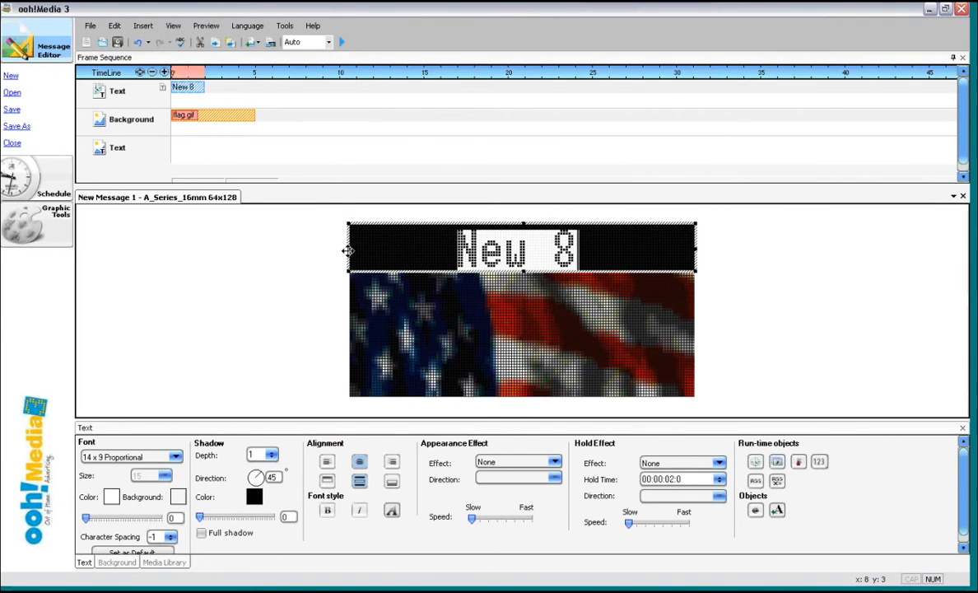
drag(347, 247, 353, 308)
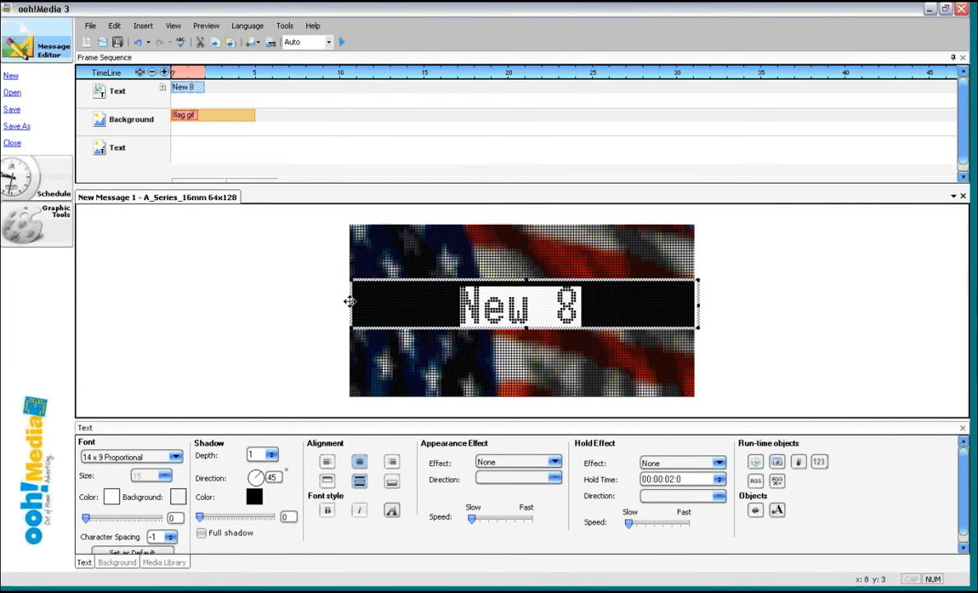
drag(352, 307, 532, 305)
drag(651, 280, 630, 234)
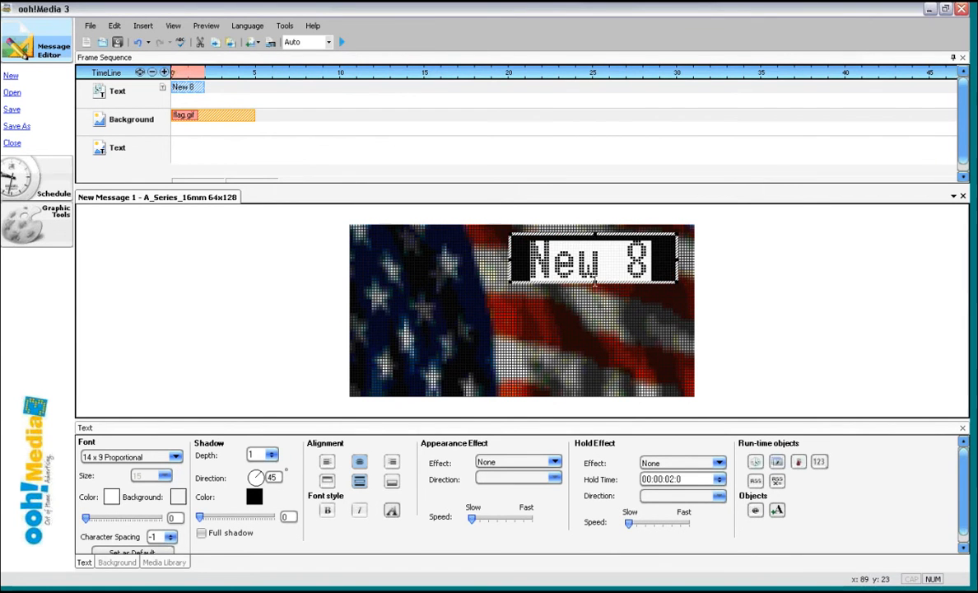
click(595, 283)
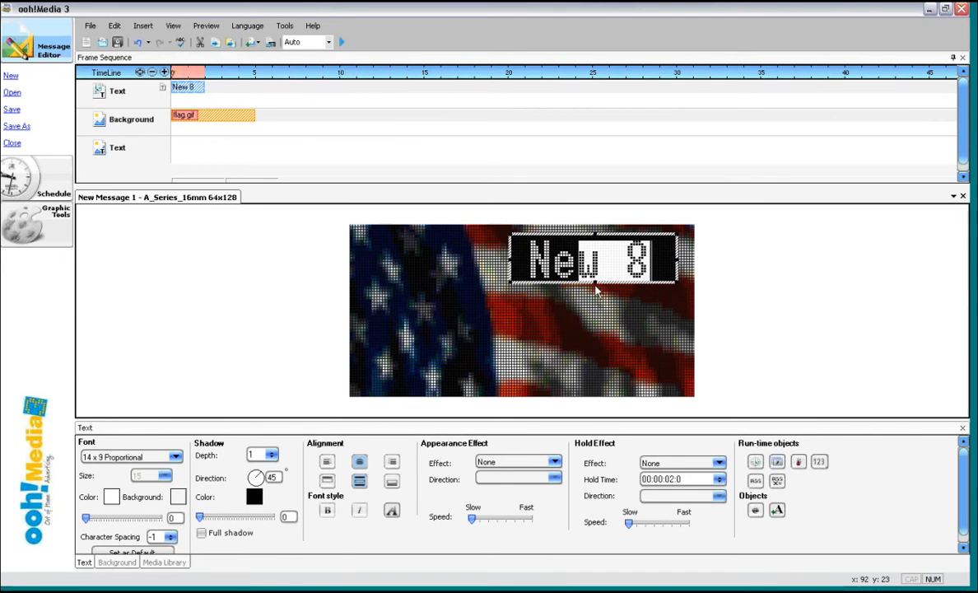
drag(594, 285, 594, 366)
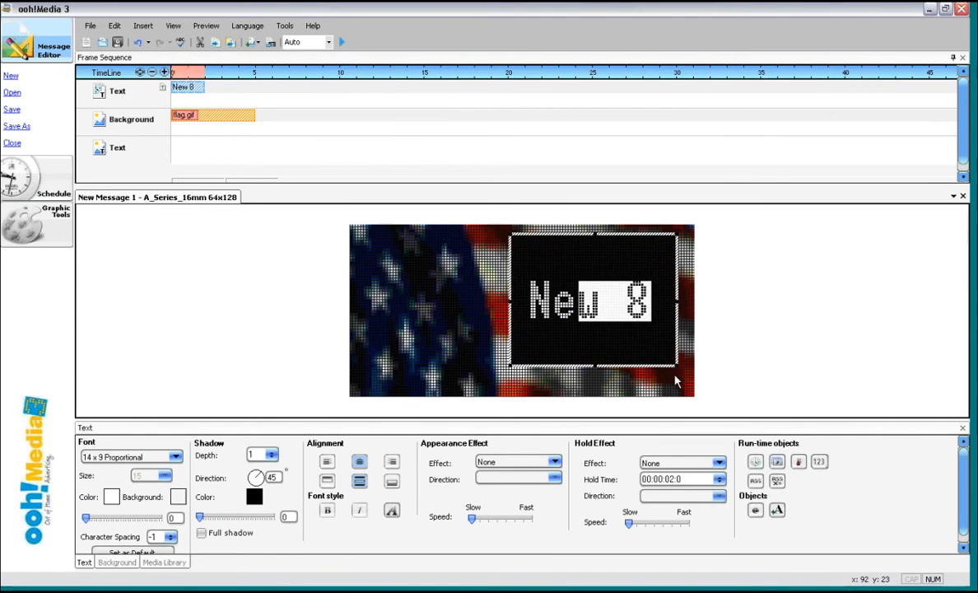
click(676, 363)
drag(676, 364, 691, 384)
click(628, 292)
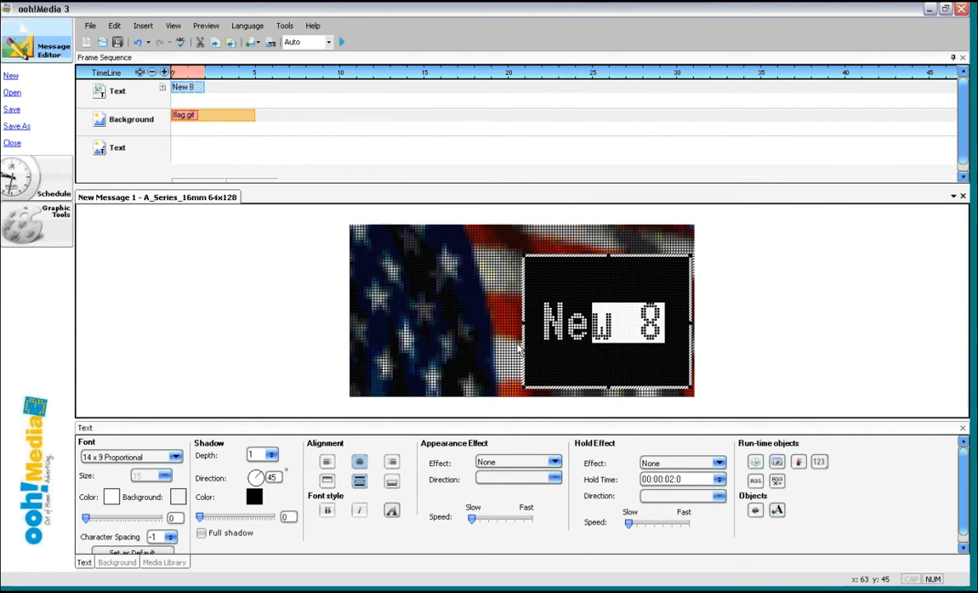
- Delete the new text object and then the flag.gif background from the timeline
right_click(582, 258)
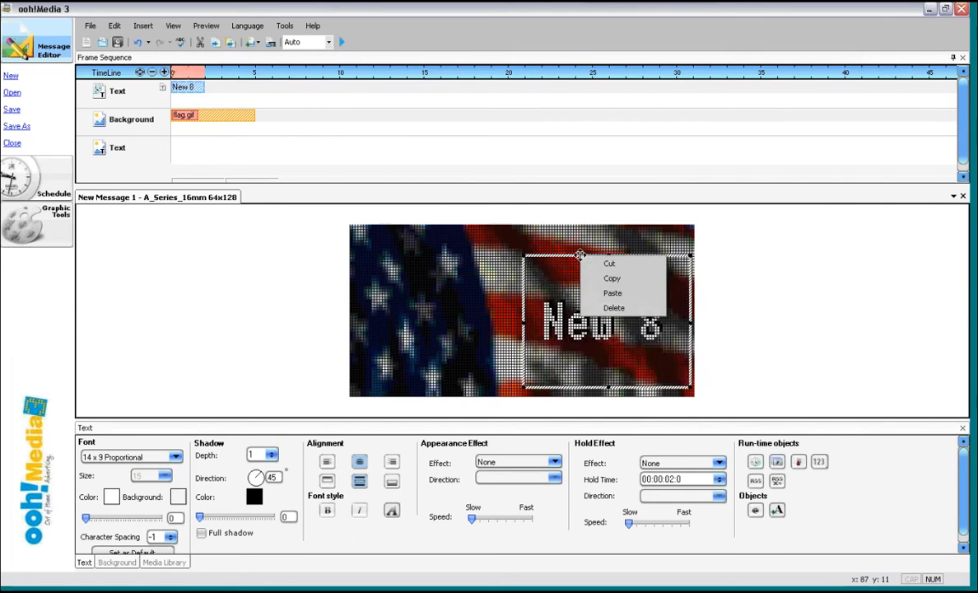
click(599, 309)
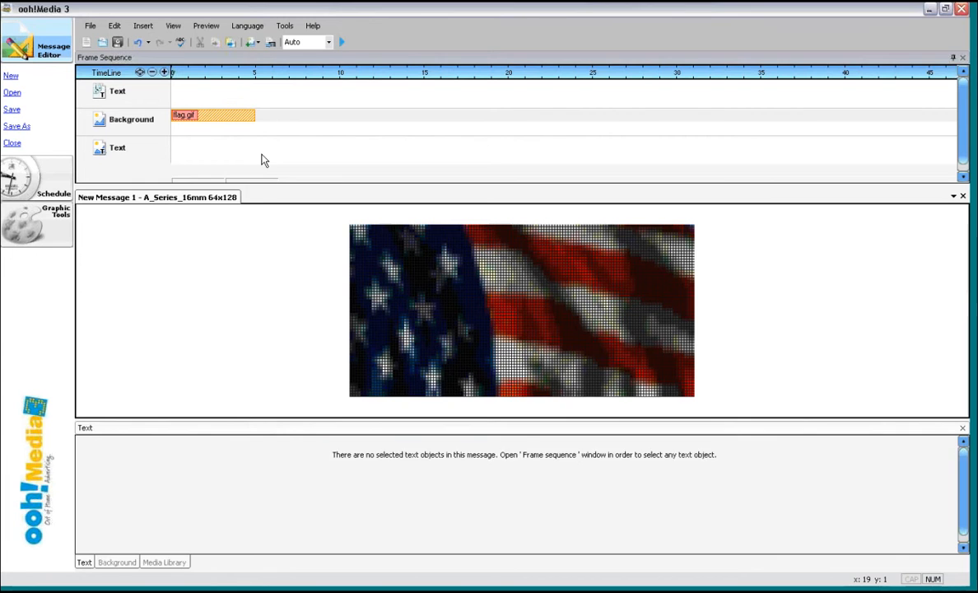
click(225, 116)
right_click(225, 117)
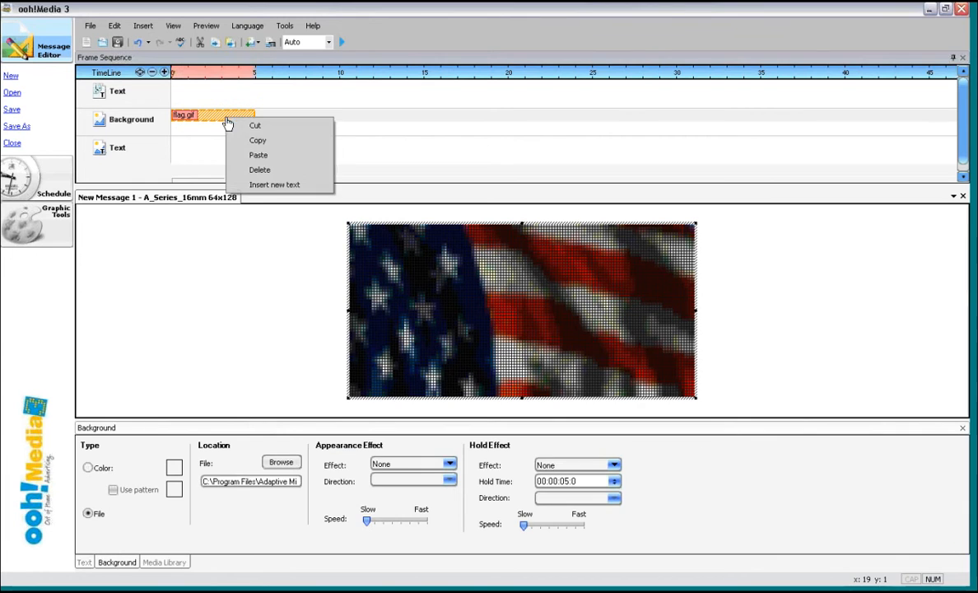
click(260, 170)
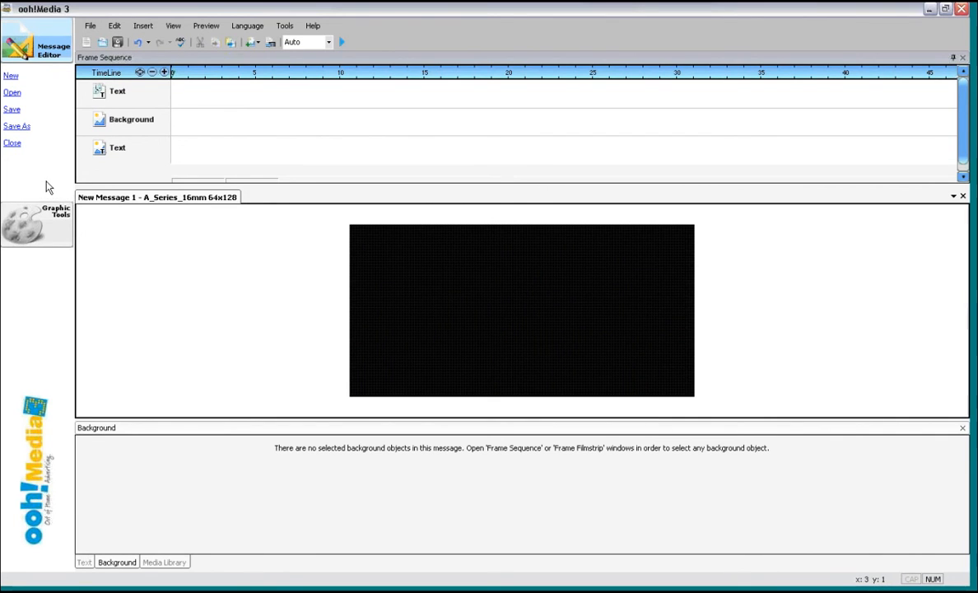
- Open the schedule for the Training Test Site sign and remove the Memorial Day message from it
click(47, 187)
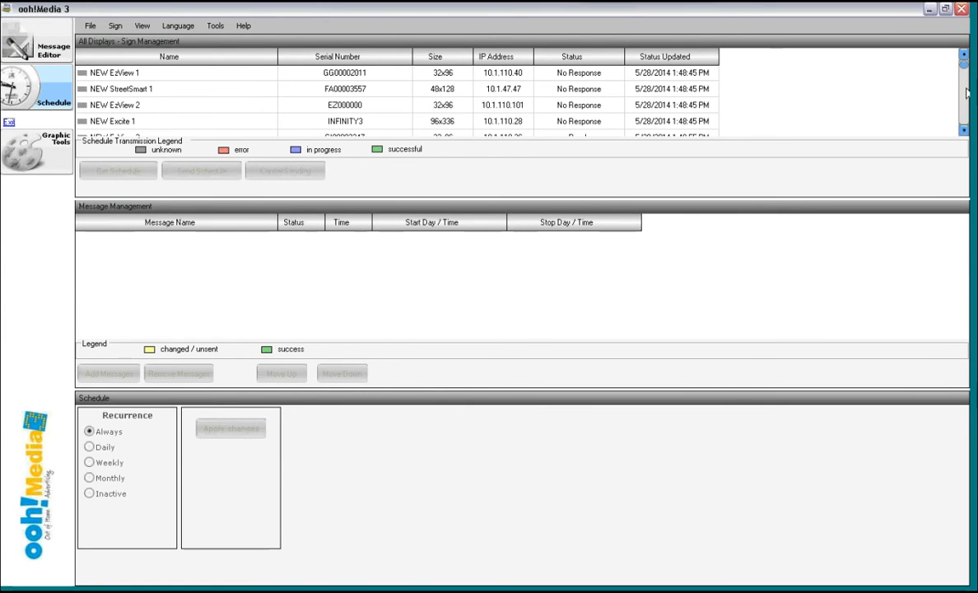
mouse_move(961, 66)
mouse_down()
mouse_move(963, 119)
mouse_move(965, 54)
mouse_up()
drag(965, 71, 965, 76)
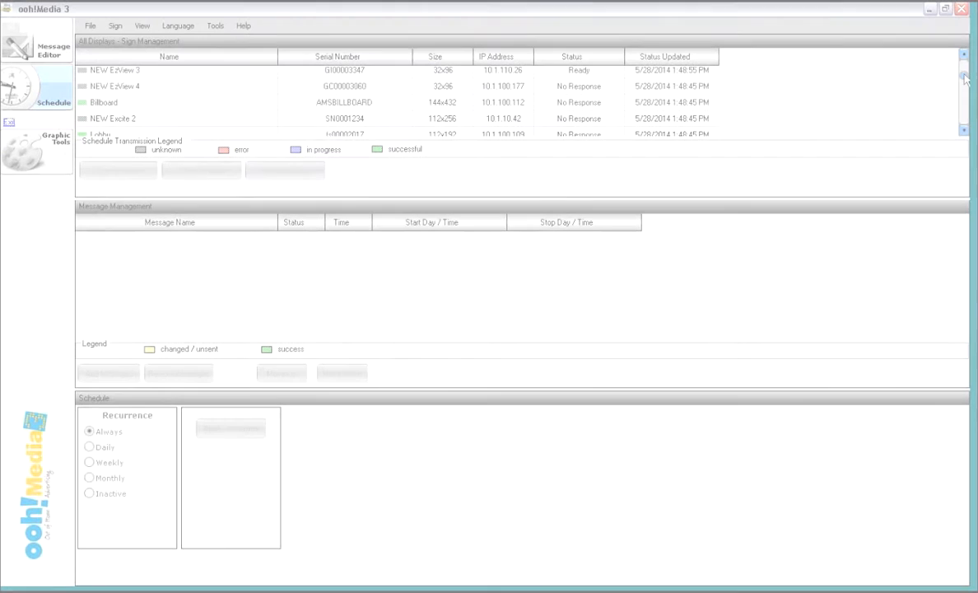
drag(965, 77, 965, 84)
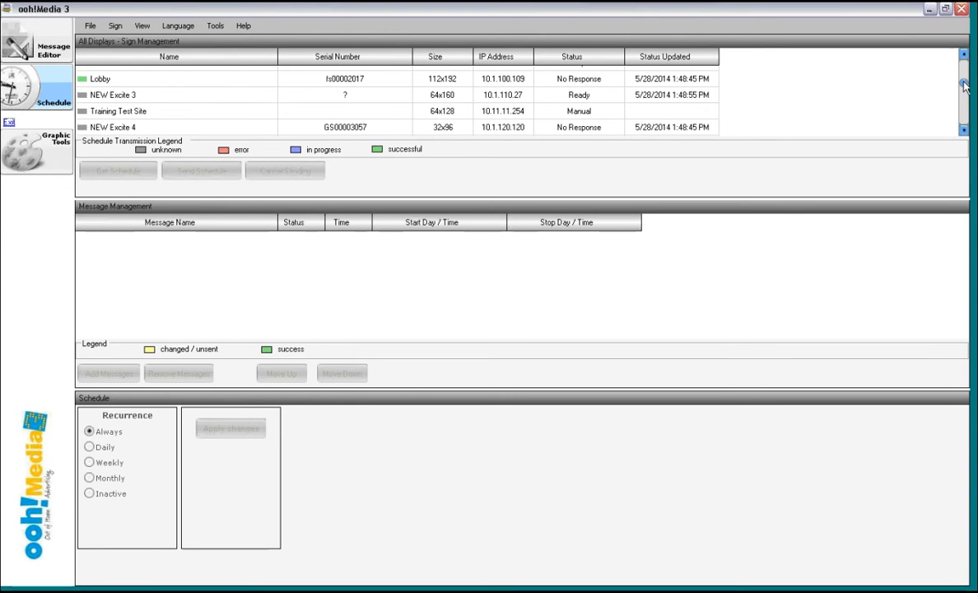
click(248, 114)
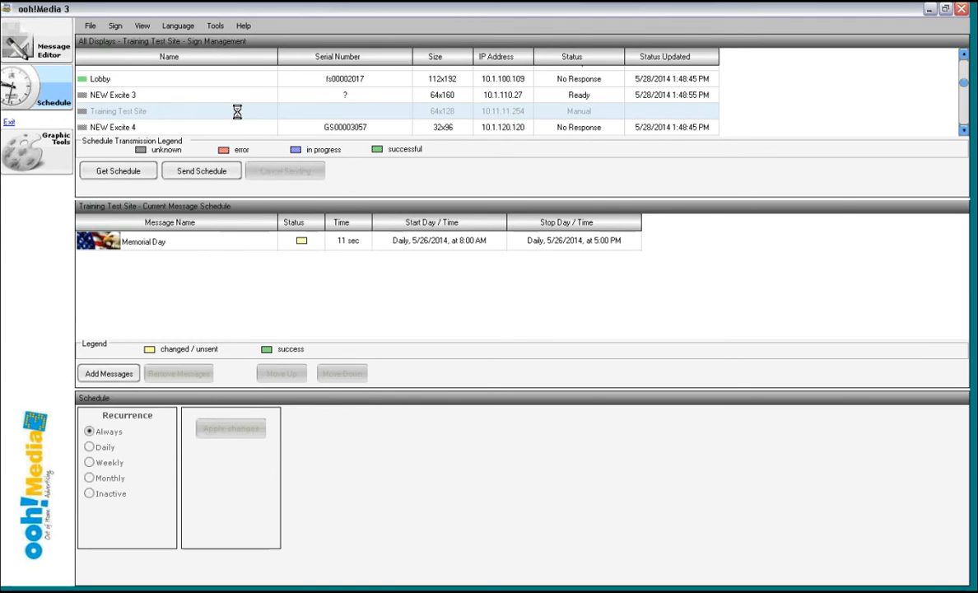
click(193, 242)
click(179, 374)
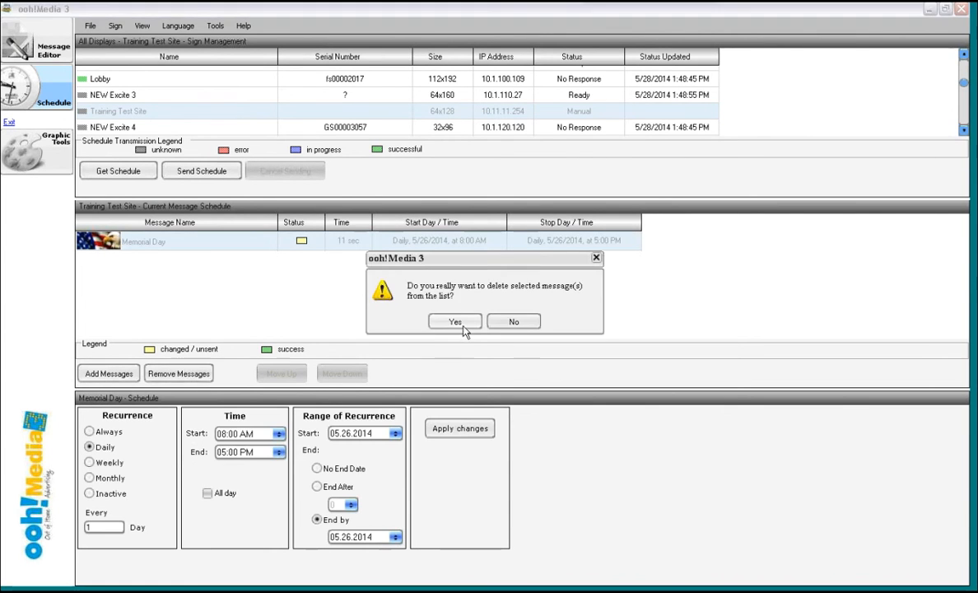
click(456, 322)
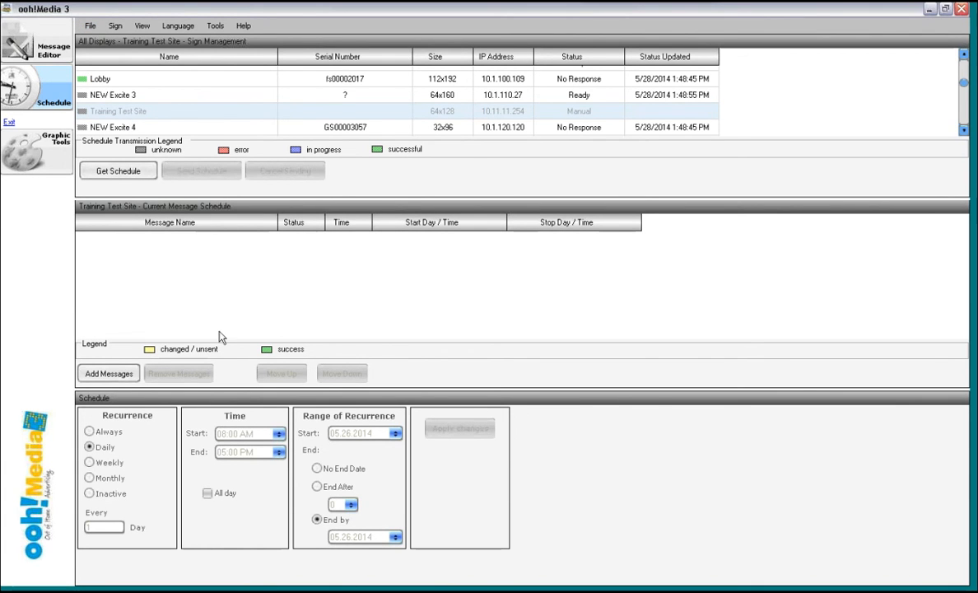
- Add the Mothers Day.ooh message to the sign's schedule
click(114, 375)
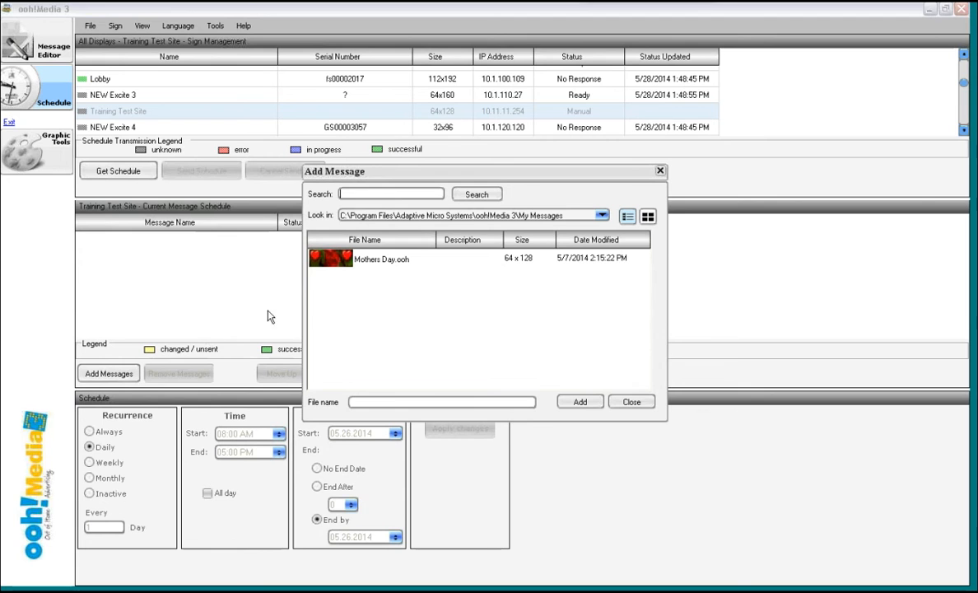
click(376, 265)
click(594, 404)
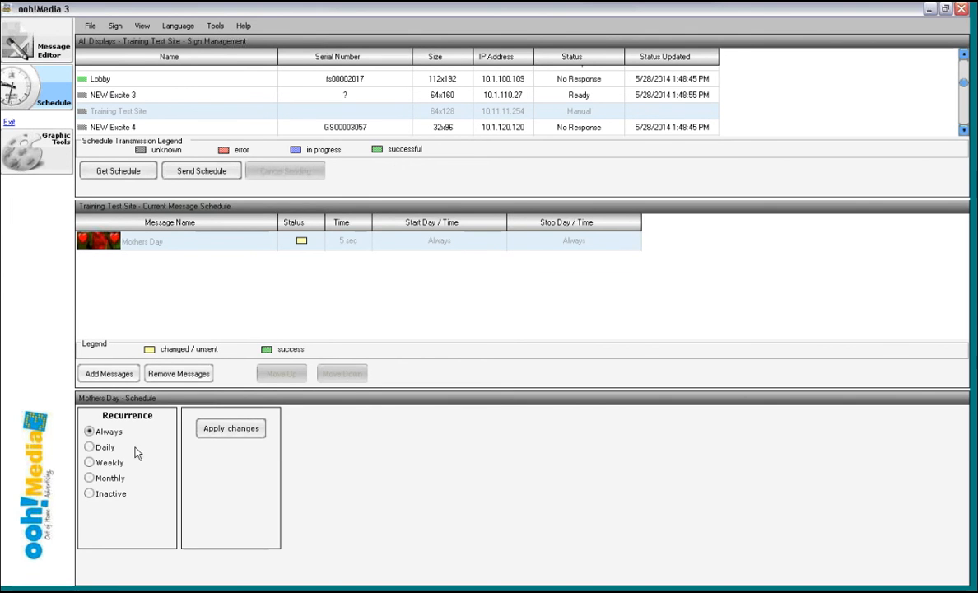
- Set the Mothers Day message's recurrence to weekly
click(89, 447)
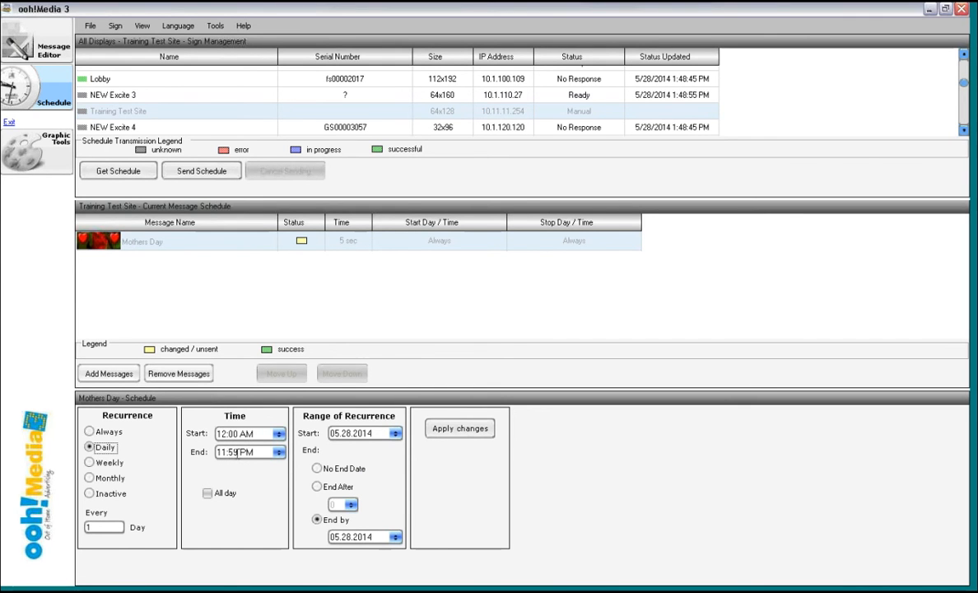
click(352, 536)
click(89, 463)
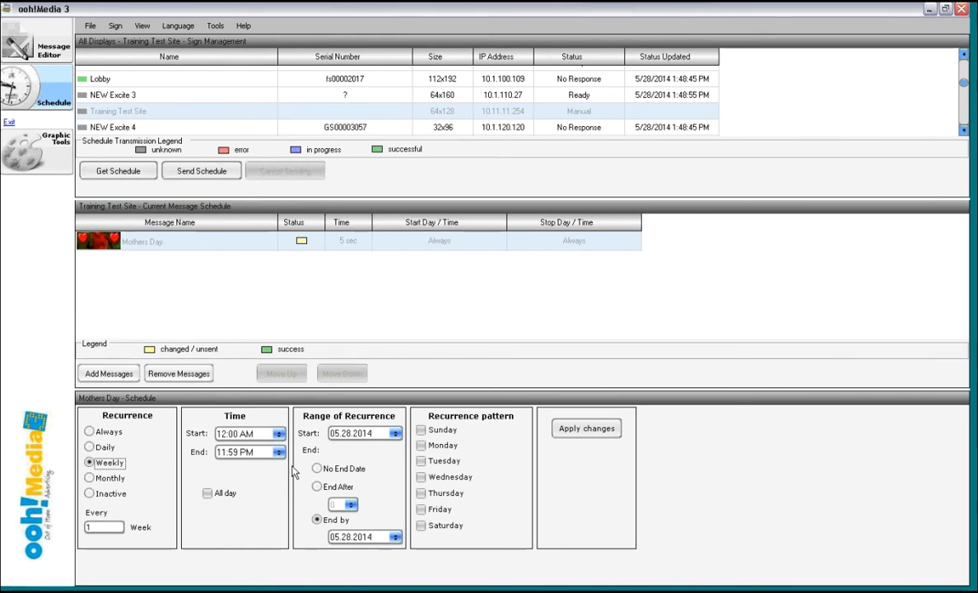
- Tick Sunday, Tuesday, Thursday and Saturday in the recurrence pattern, then untick them again
click(421, 430)
click(421, 460)
click(421, 493)
click(421, 526)
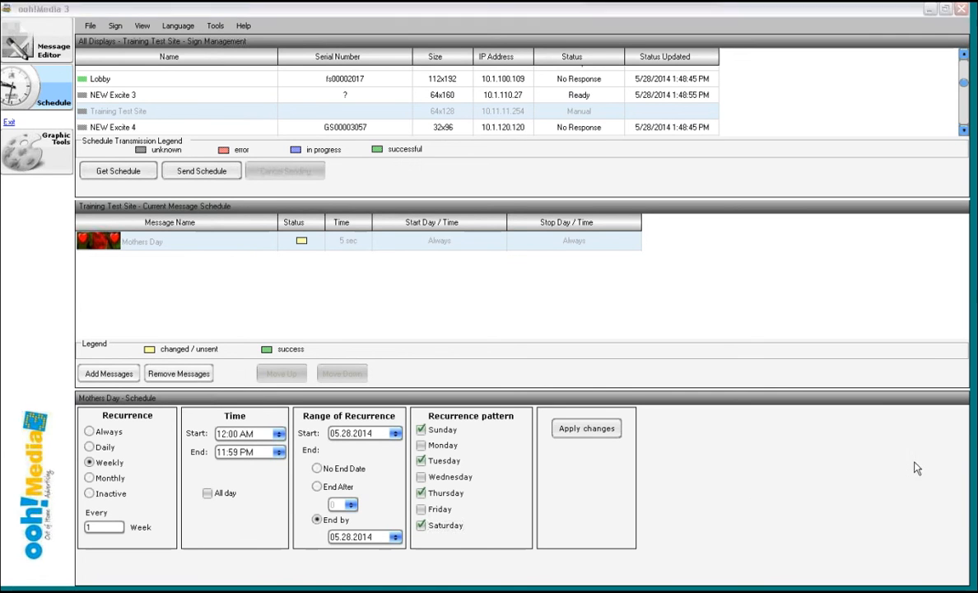
click(421, 429)
click(420, 460)
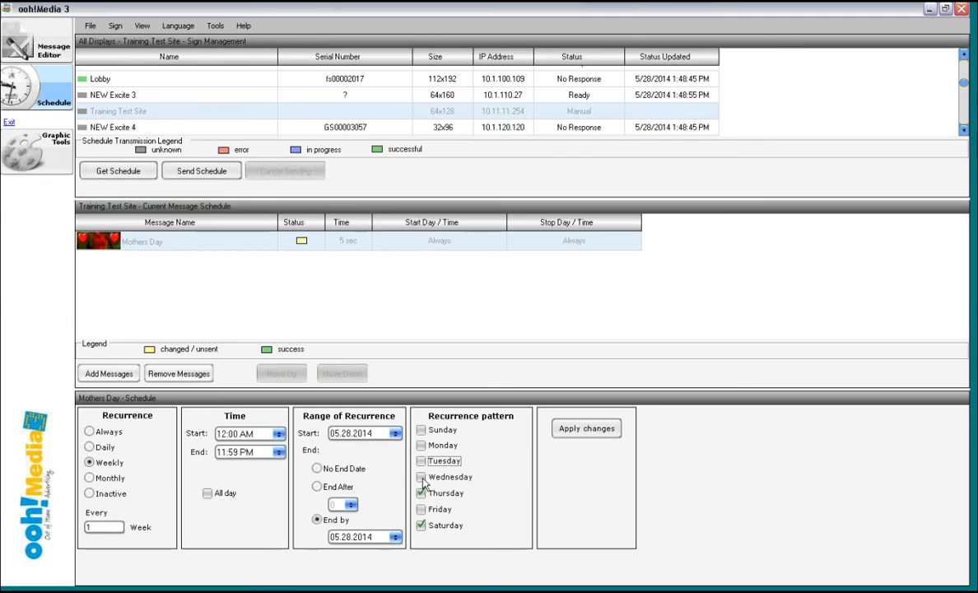
click(421, 493)
click(421, 525)
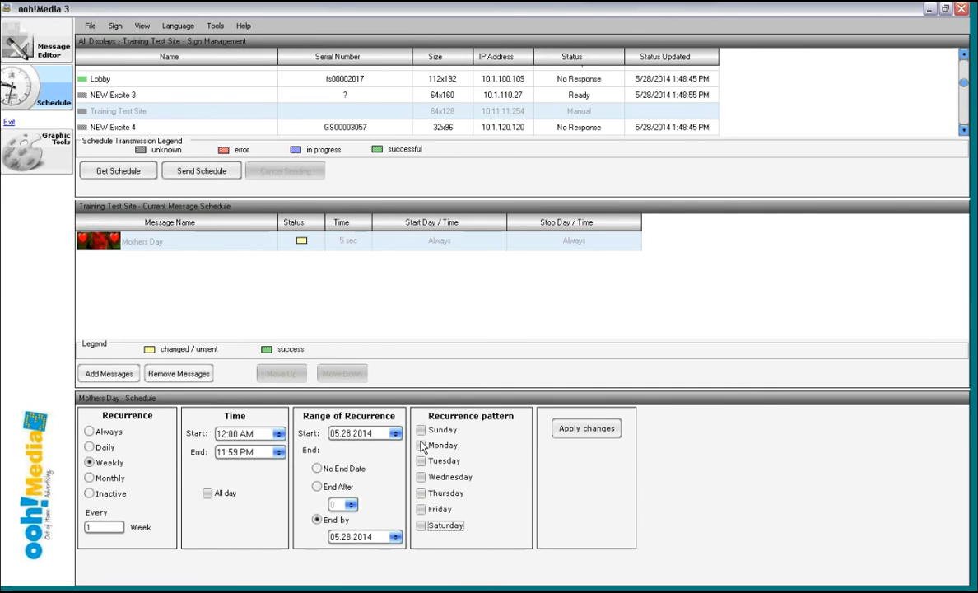
- Tick Monday, Tuesday and Wednesday in the recurrence pattern, then untick them again
click(421, 445)
click(421, 460)
click(420, 477)
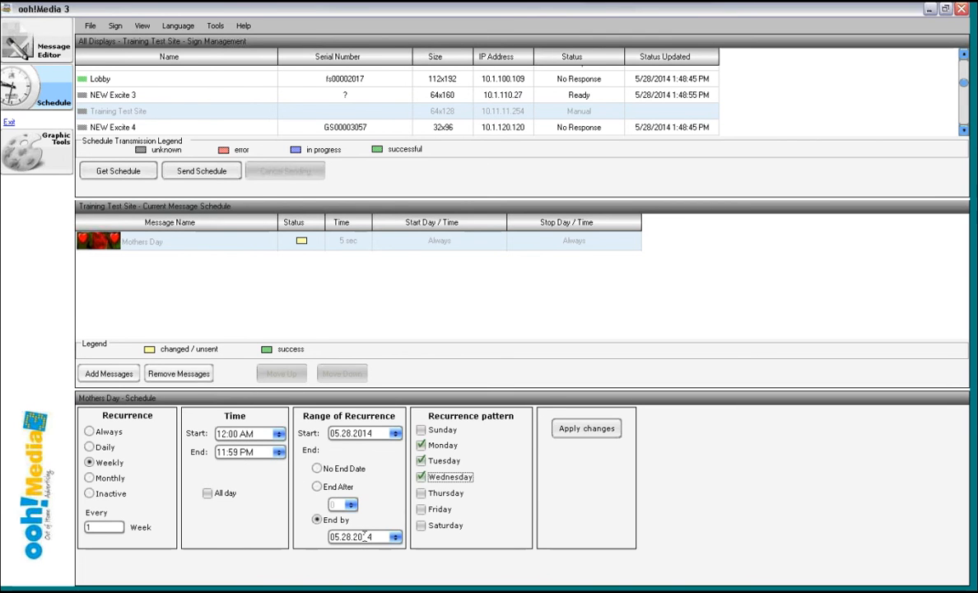
click(421, 460)
click(421, 477)
click(421, 446)
- Tick Friday and set the weekly time window from 06:00 AM to 04:59 PM
click(423, 511)
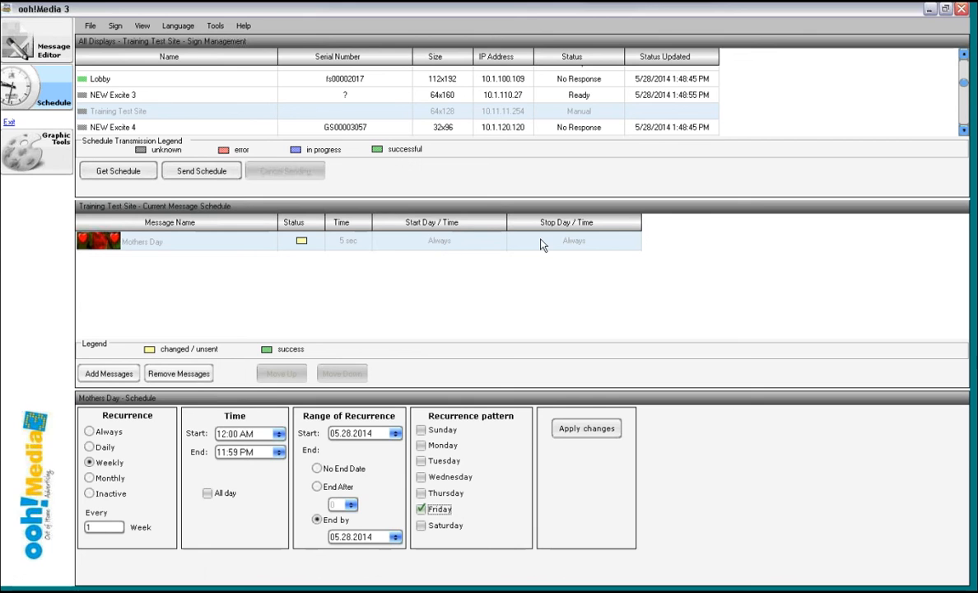
click(222, 433)
drag(228, 453, 206, 458)
text(4)
- Set the weekly range of recurrence to No End Date
click(317, 468)
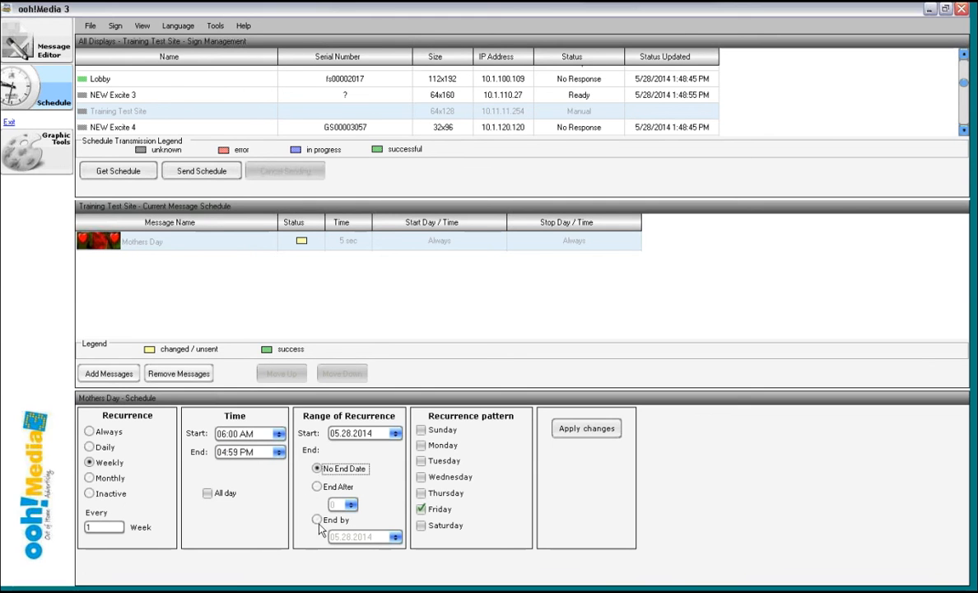
click(320, 521)
click(316, 469)
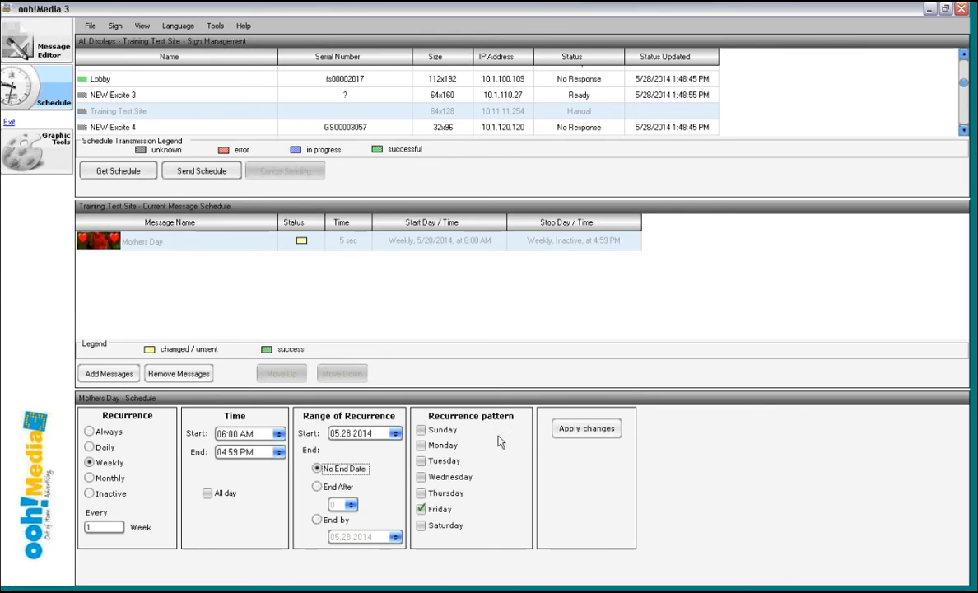
- Switch the Mothers Day message's recurrence to Always and apply the changes
click(89, 431)
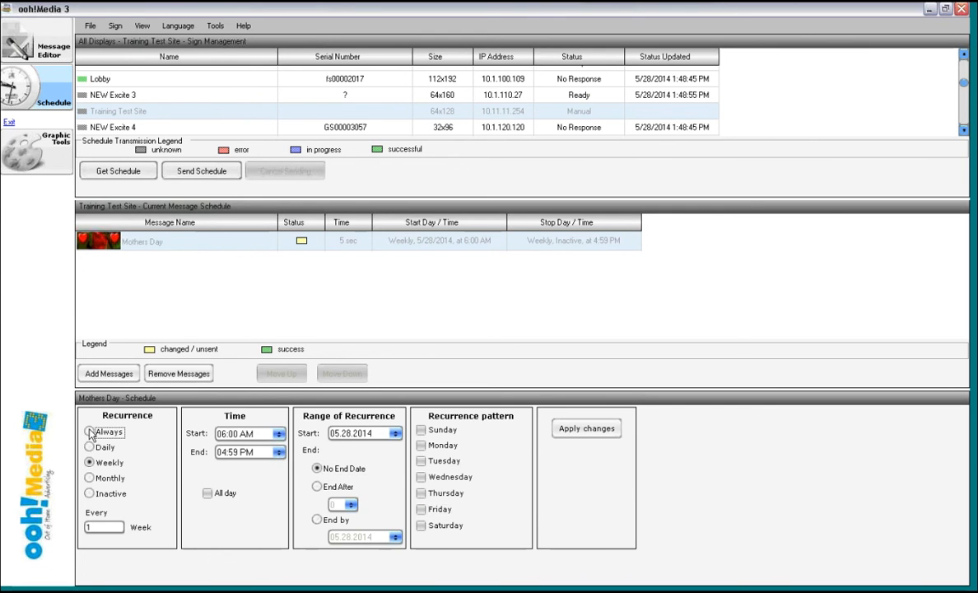
click(247, 427)
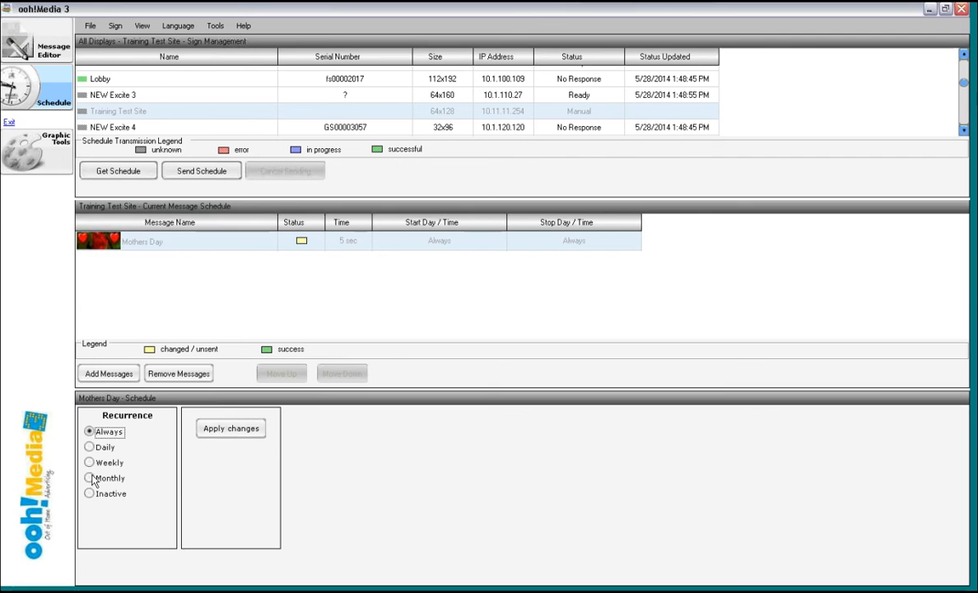
- Set the recurrence to monthly with a start time of 06:00 AM and an end time of 04:59 PM
click(90, 478)
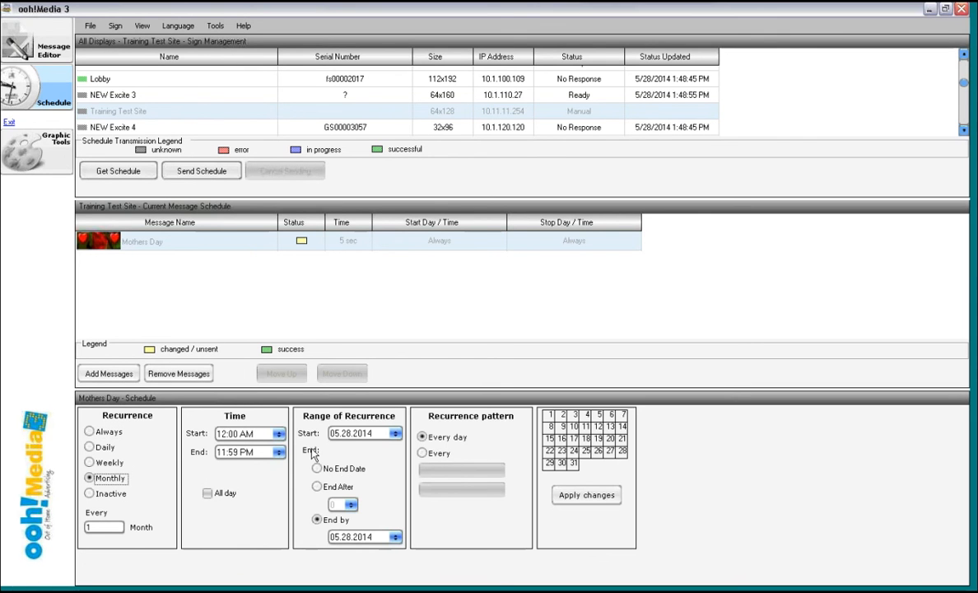
click(224, 434)
text(06)
click(222, 452)
text(04)
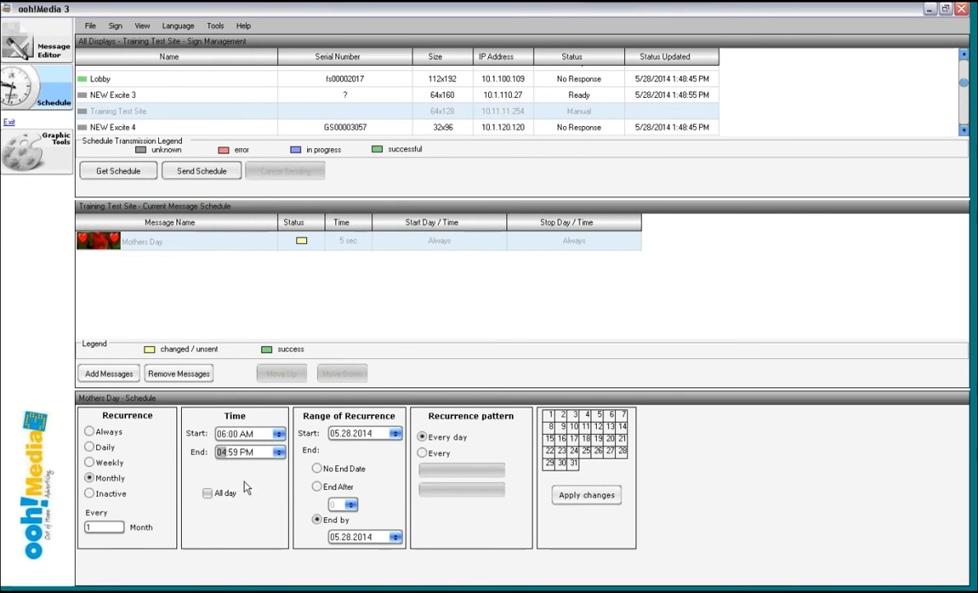
- Set the monthly range to No End Date and select dates 3, 18 and 20 in the calendar grid
click(317, 468)
click(575, 415)
click(585, 438)
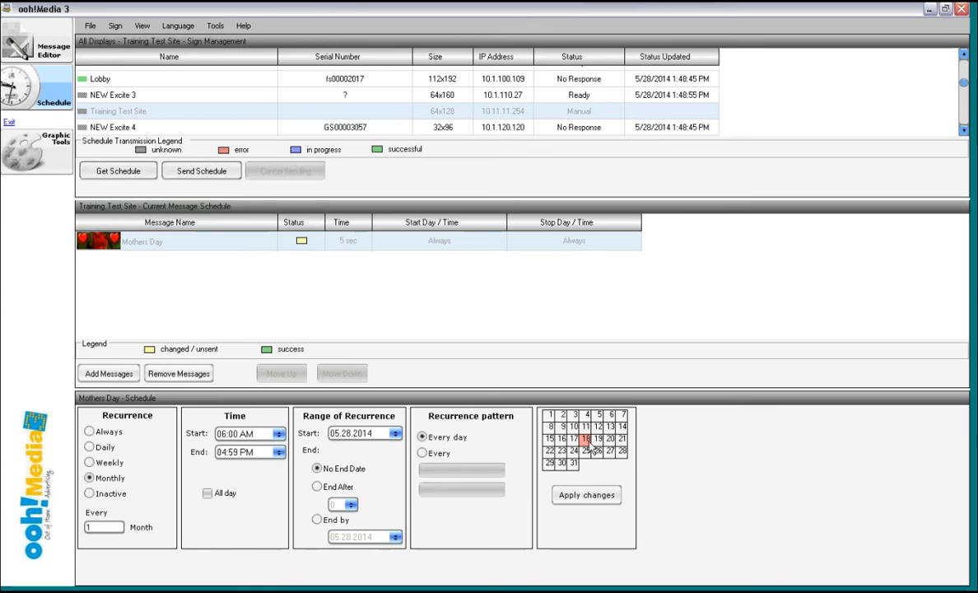
click(609, 439)
click(610, 440)
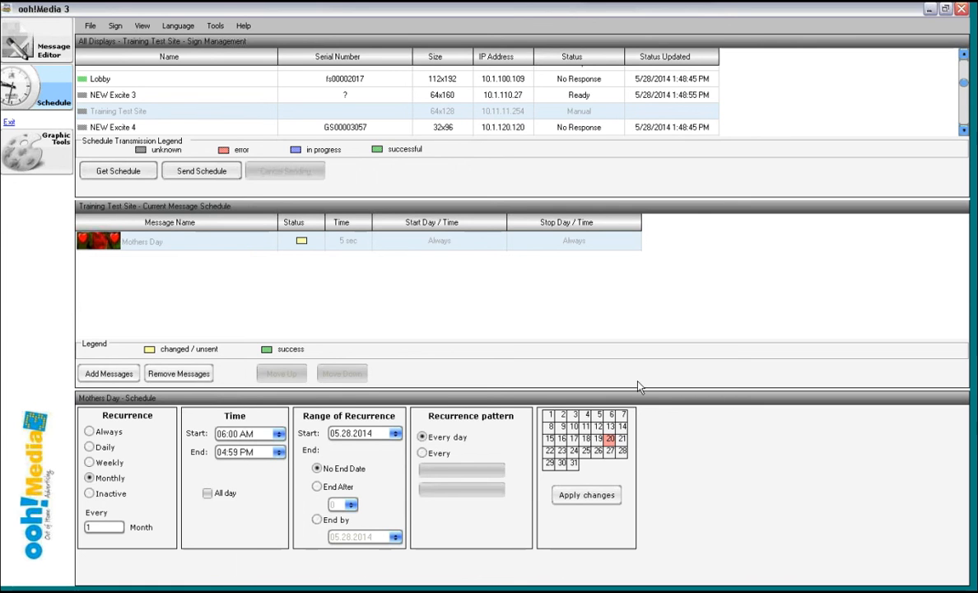
click(610, 440)
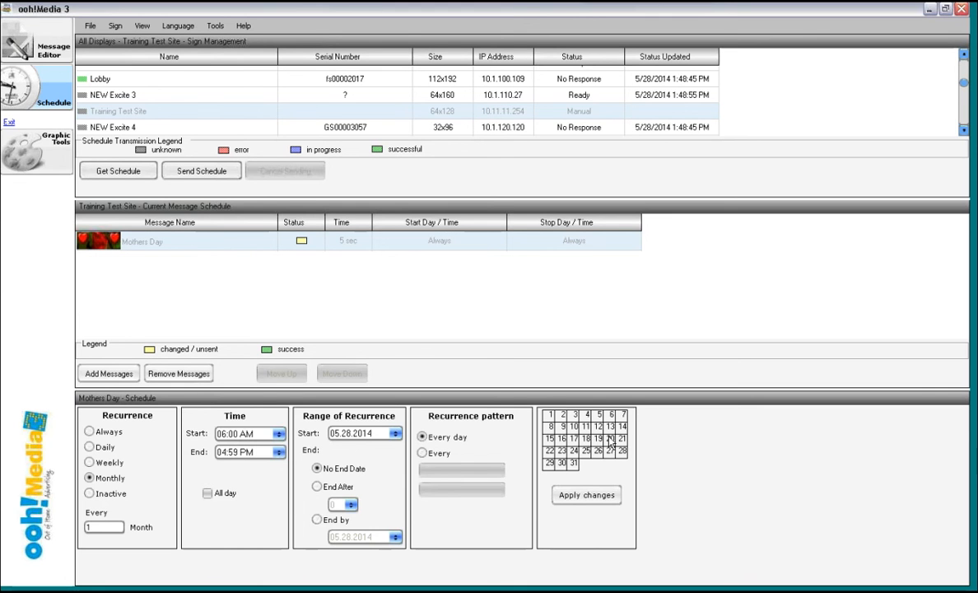